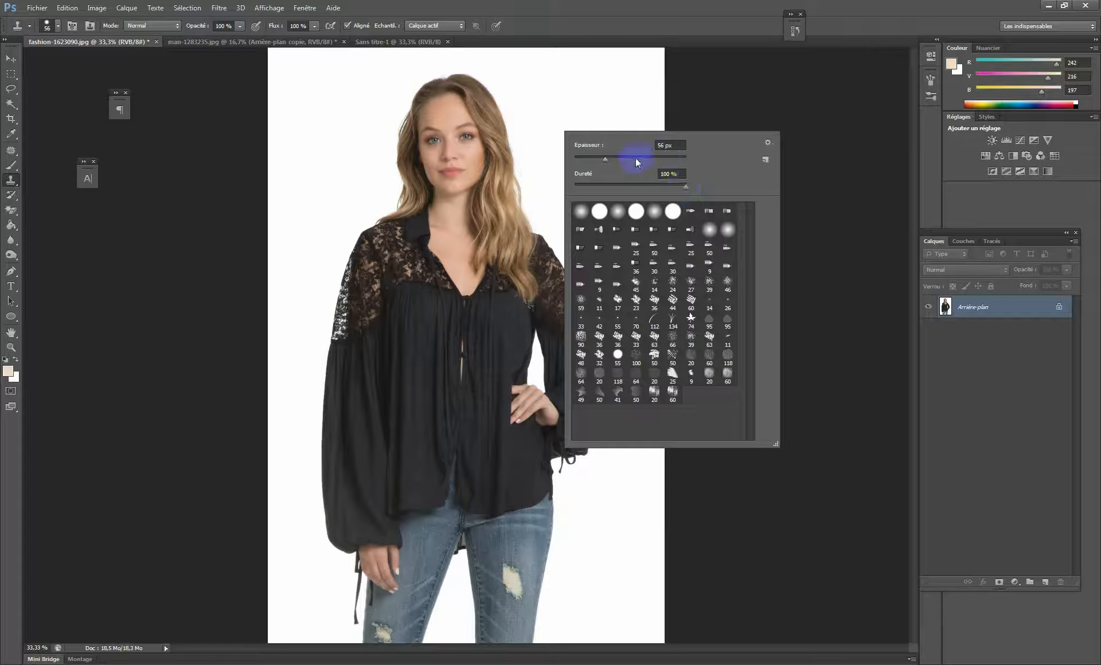
- Set the Clone Stamp size to 66 px and stamp a hard-edged dot on the white background beside the woman's head
{"action": "left_click_drag", "start_coordinate": [603, 160], "coordinate": [612, 161]}
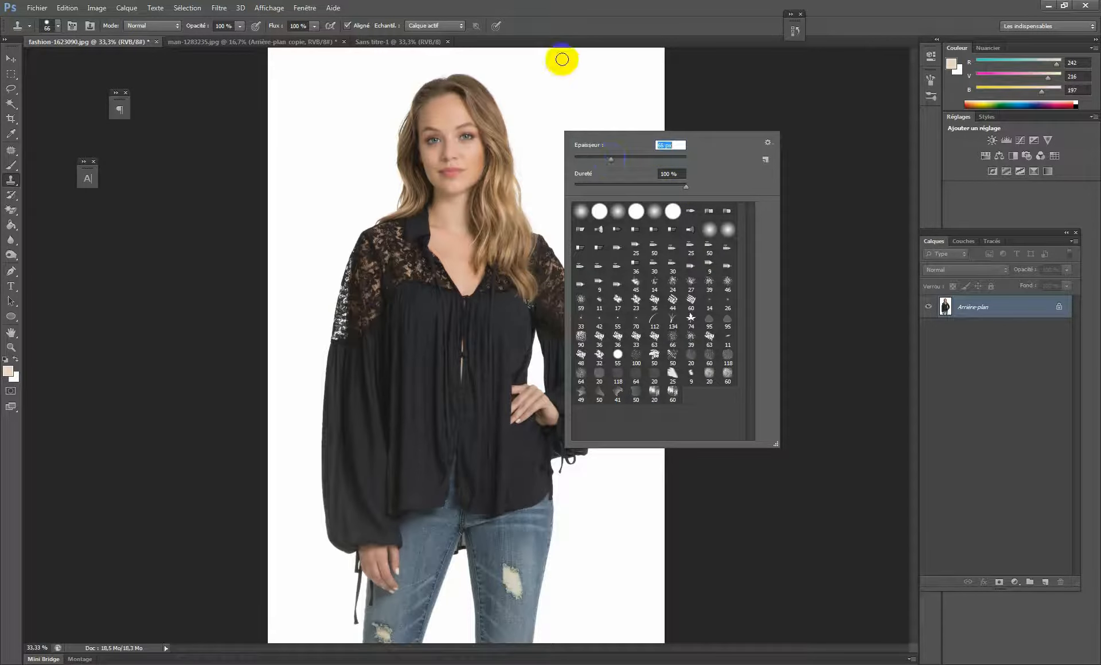
{"action": "left_click", "coordinate": [553, 26]}
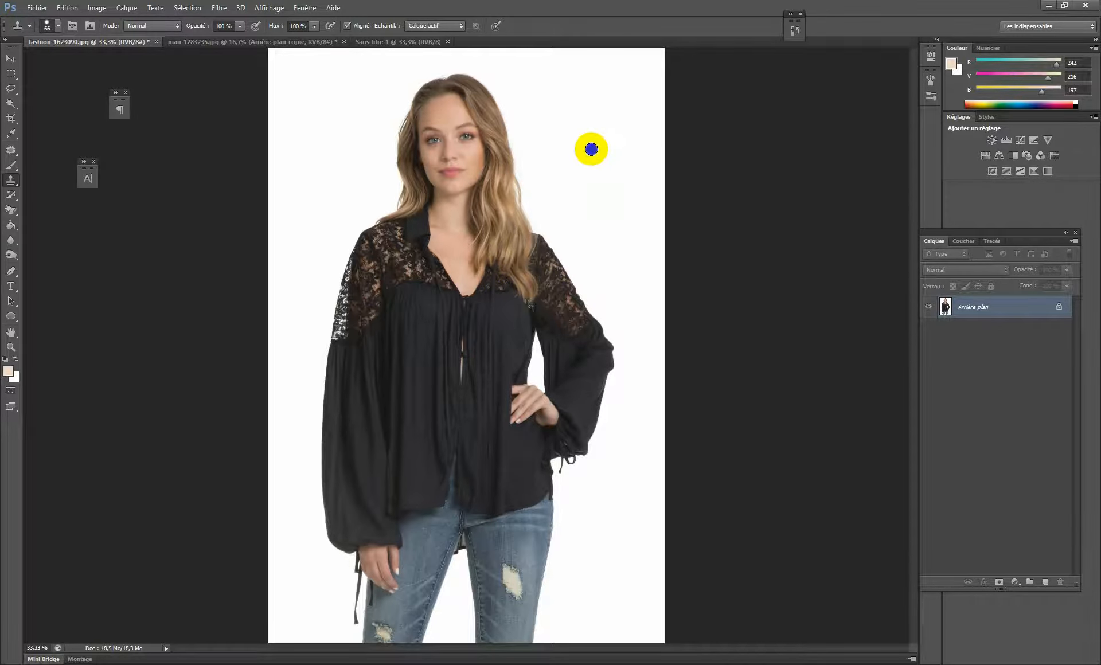
{"action": "left_click", "coordinate": [591, 149]}
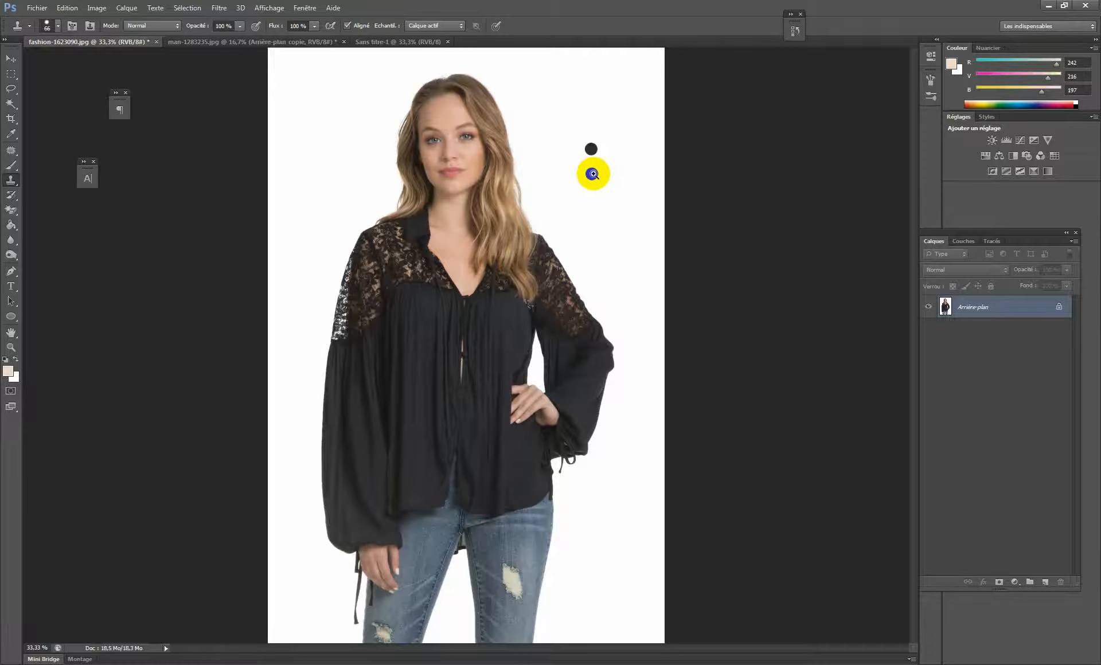
{"action": "left_click", "coordinate": [593, 174]}
{"action": "left_click", "coordinate": [585, 140]}
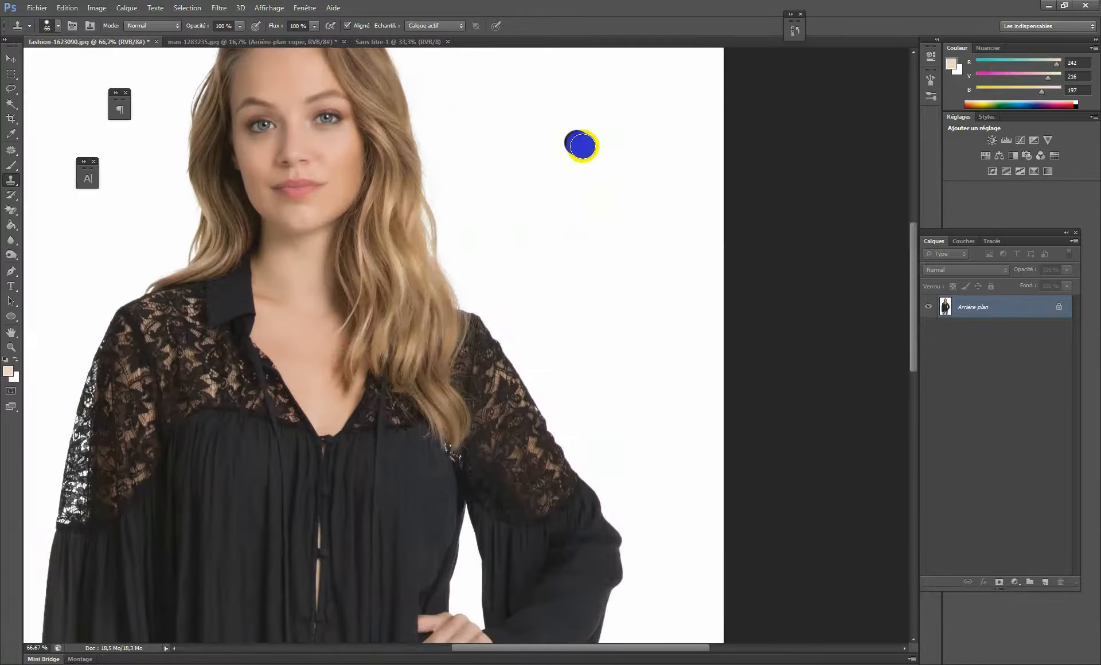
- Set the Clone Stamp hardness to 0% and stamp a soft-edged dot below the hard-edged one
{"action": "right_click", "coordinate": [547, 235]}
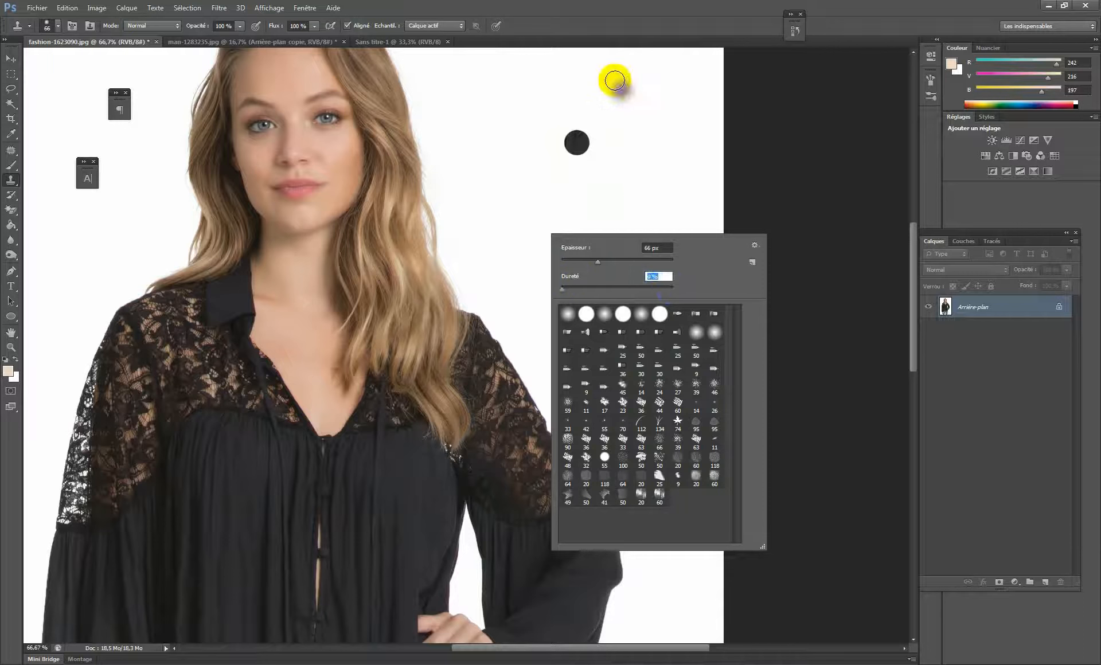
{"action": "left_click", "coordinate": [577, 21]}
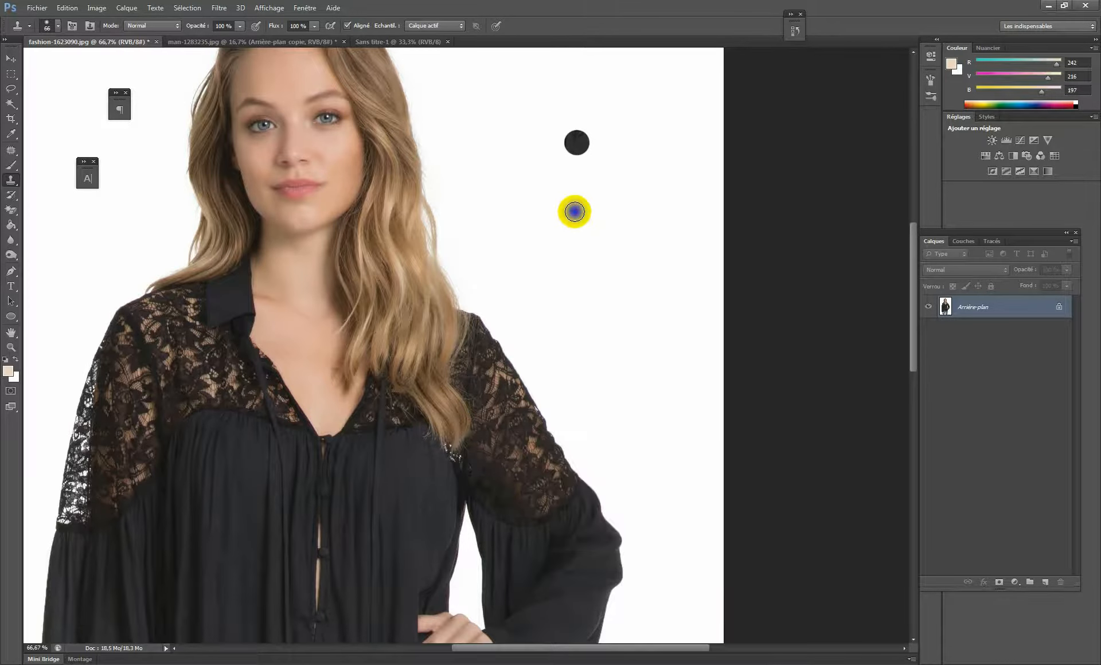
{"action": "left_click", "coordinate": [574, 212]}
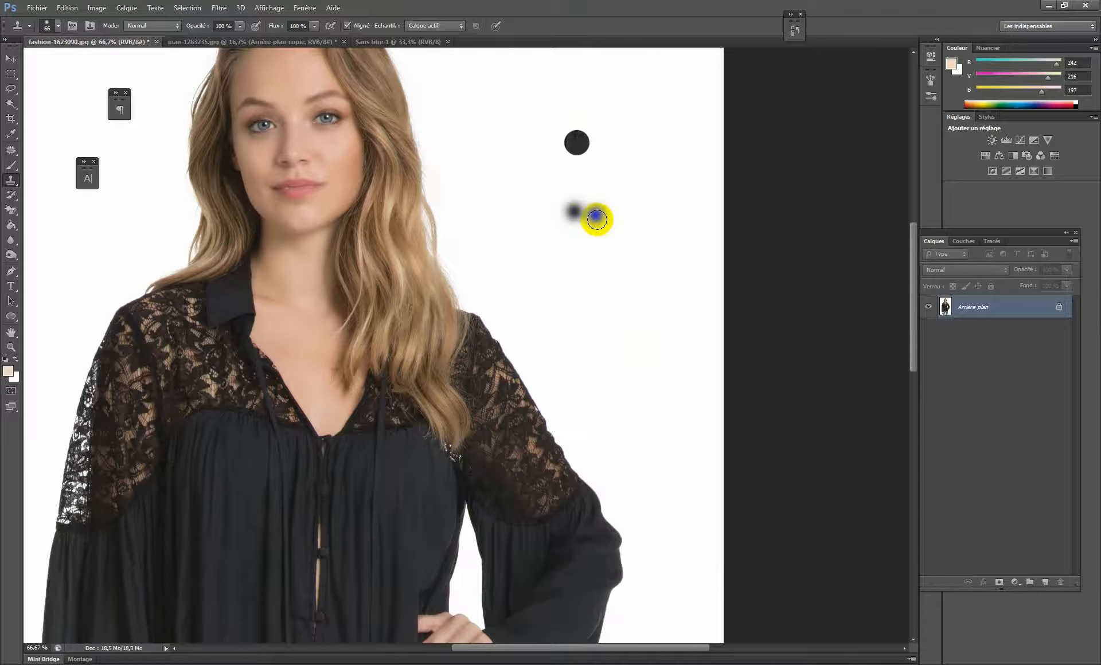
{"action": "right_click", "coordinate": [601, 184]}
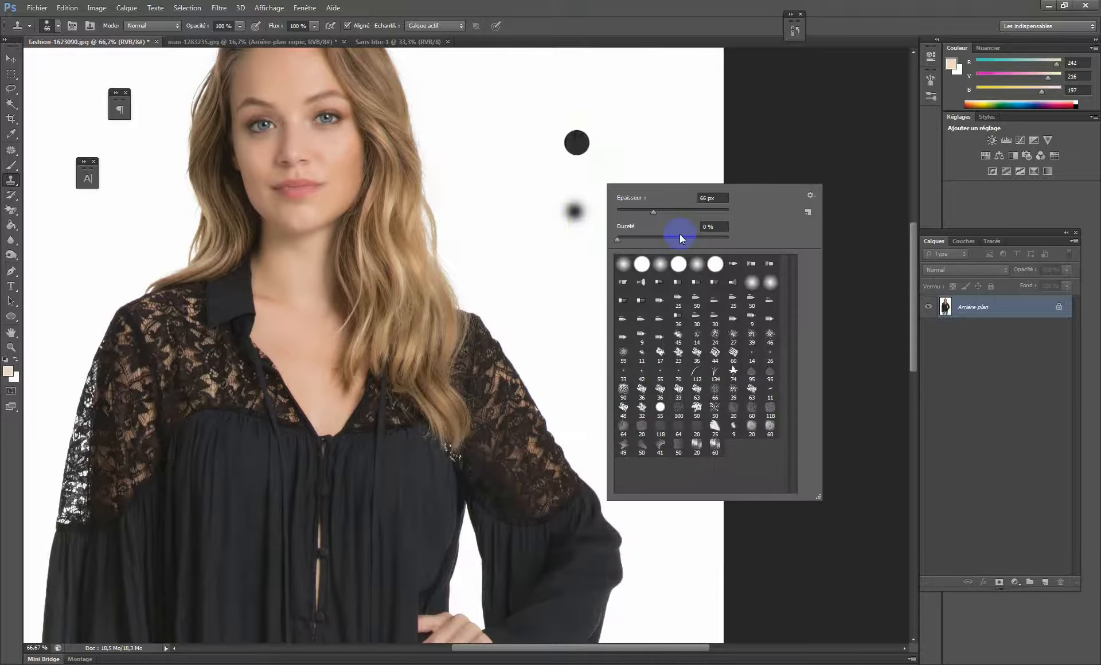
{"action": "left_click", "coordinate": [566, 5]}
{"action": "left_click", "coordinate": [584, 140]}
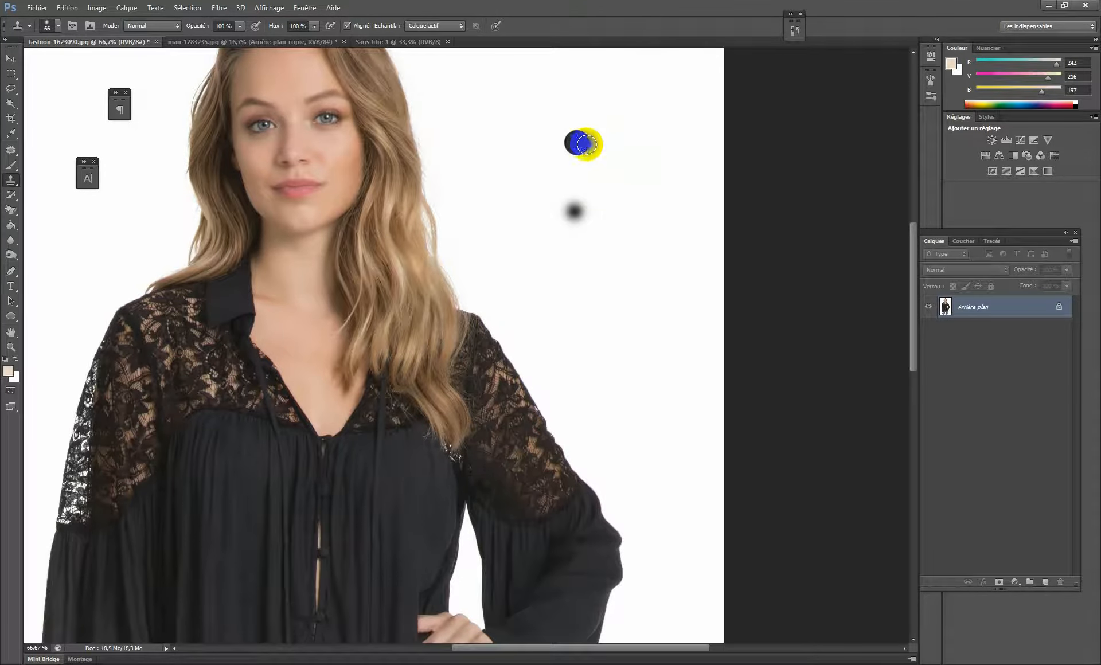
- Try several Clone Stamp hardness values and settle on 59%
{"action": "right_click", "coordinate": [624, 193]}
{"action": "left_click", "coordinate": [726, 238]}
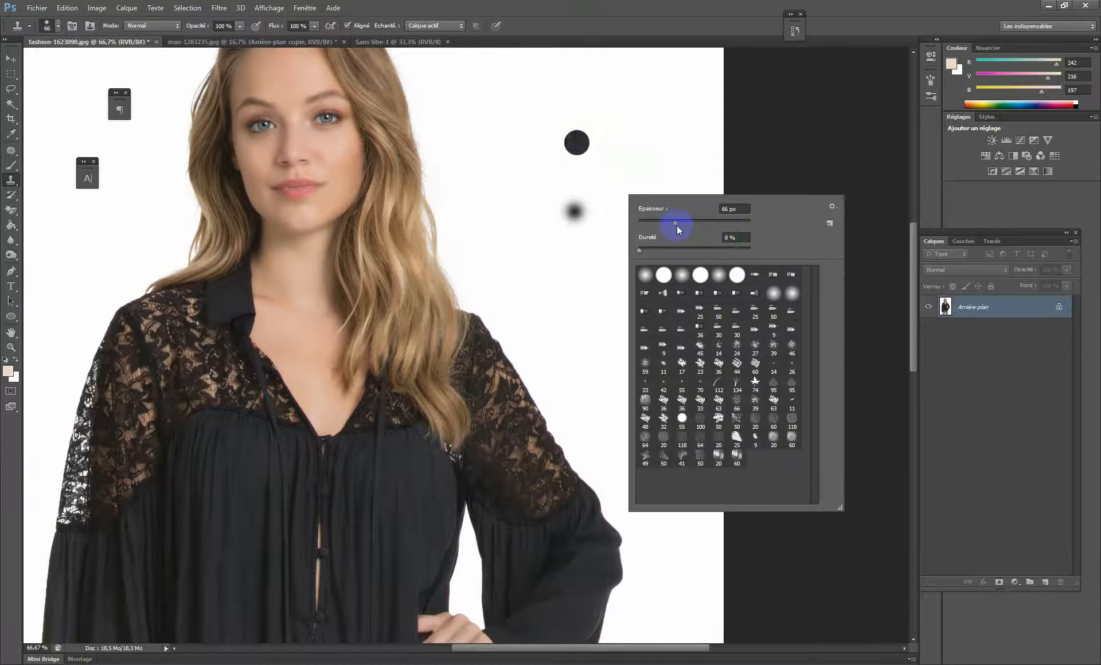
{"action": "left_click_drag", "start_coordinate": [639, 250], "coordinate": [767, 251]}
{"action": "left_click_drag", "start_coordinate": [751, 250], "coordinate": [700, 250]}
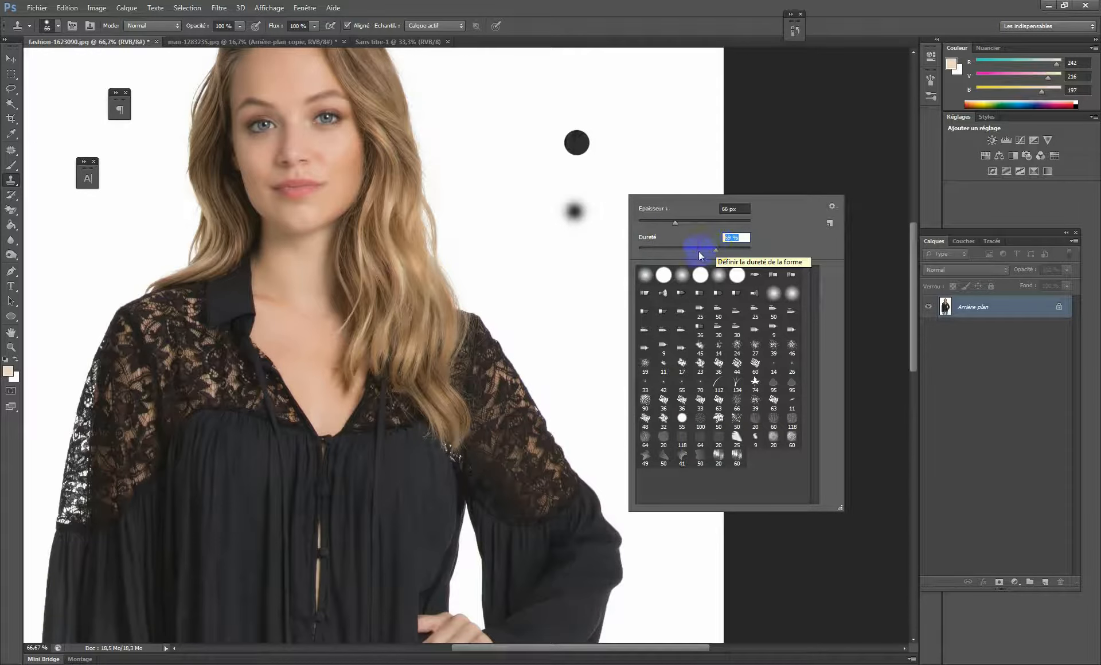
{"action": "left_click", "coordinate": [718, 253]}
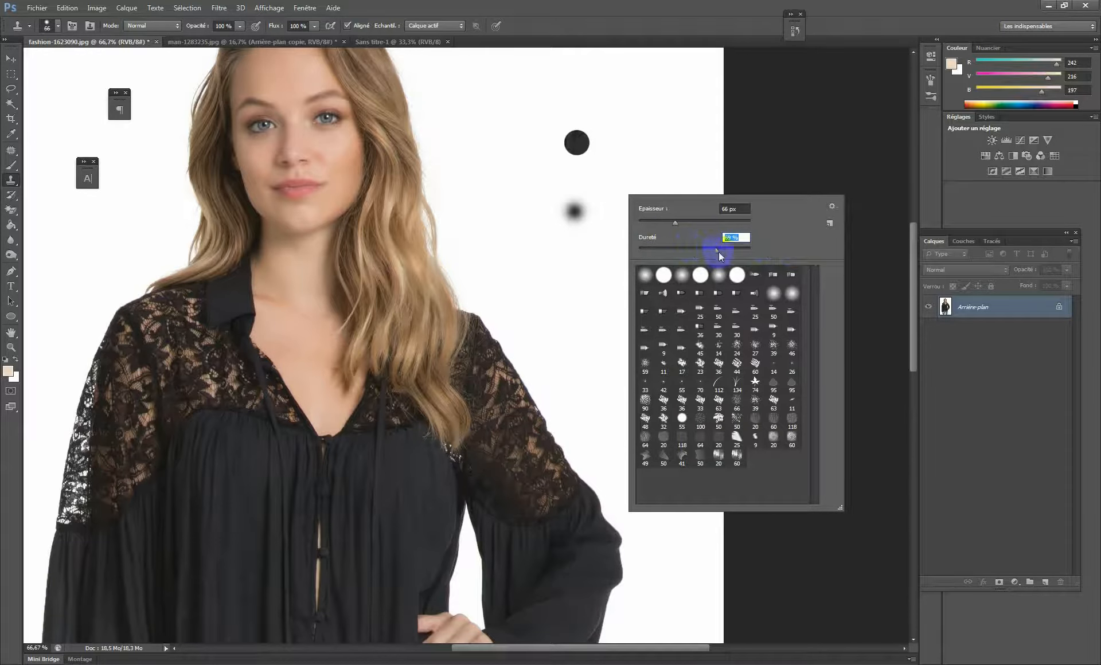
{"action": "left_click_drag", "start_coordinate": [725, 252], "coordinate": [705, 251]}
{"action": "key", "text": "Return"}
{"action": "left_click", "coordinate": [576, 130]}
- Undo the test dots stamped on the white background
{"action": "key", "text": "ctrl+alt+z"}
{"action": "key", "text": "ctrl+alt+z"}
{"action": "key", "text": "ctrl+alt+z"}
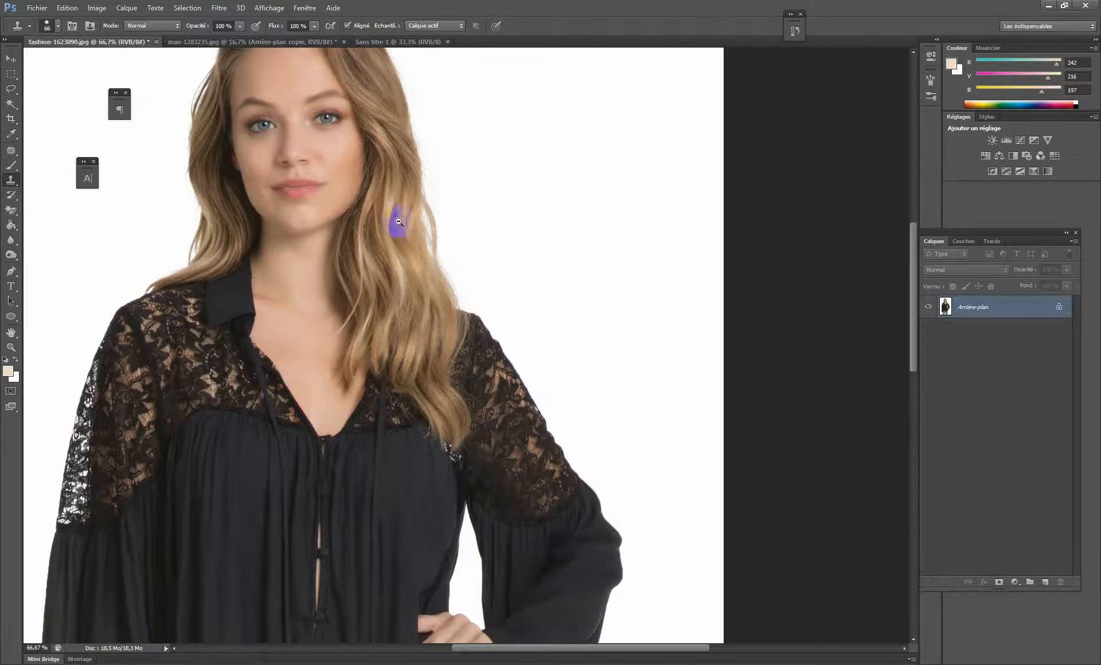
- Set the Clone Stamp size to 182 px and its hardness to 96%
{"action": "scroll", "coordinate": [397, 220], "scroll_direction": "down", "scroll_amount": 1}
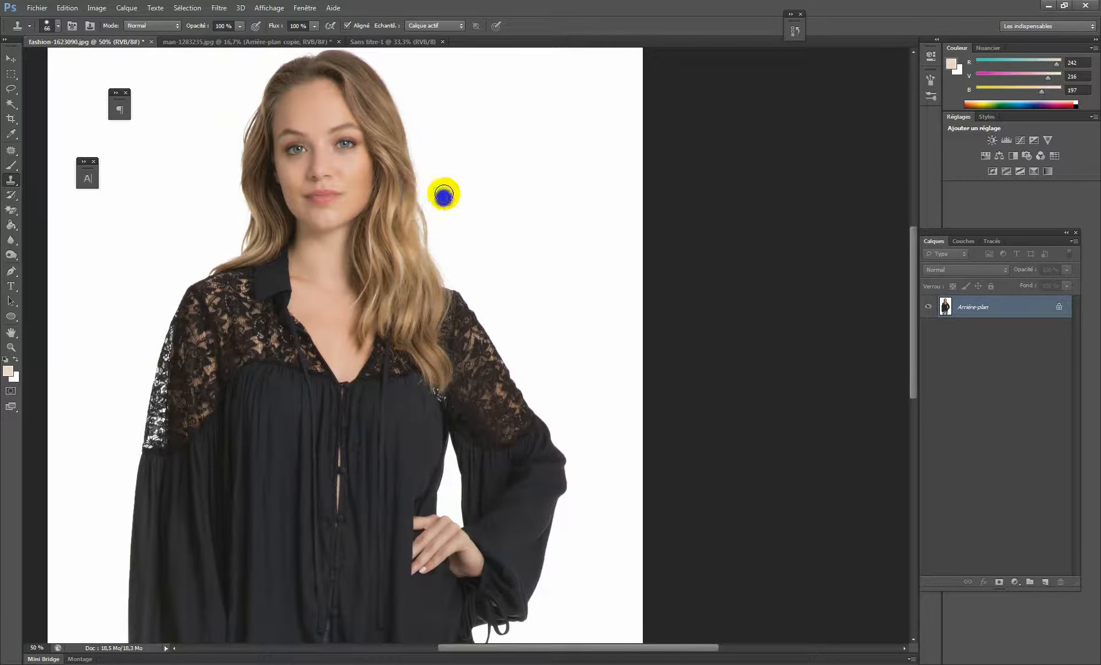
{"action": "left_click_drag", "start_coordinate": [387, 157], "coordinate": [371, 224]}
{"action": "right_click", "coordinate": [408, 203]}
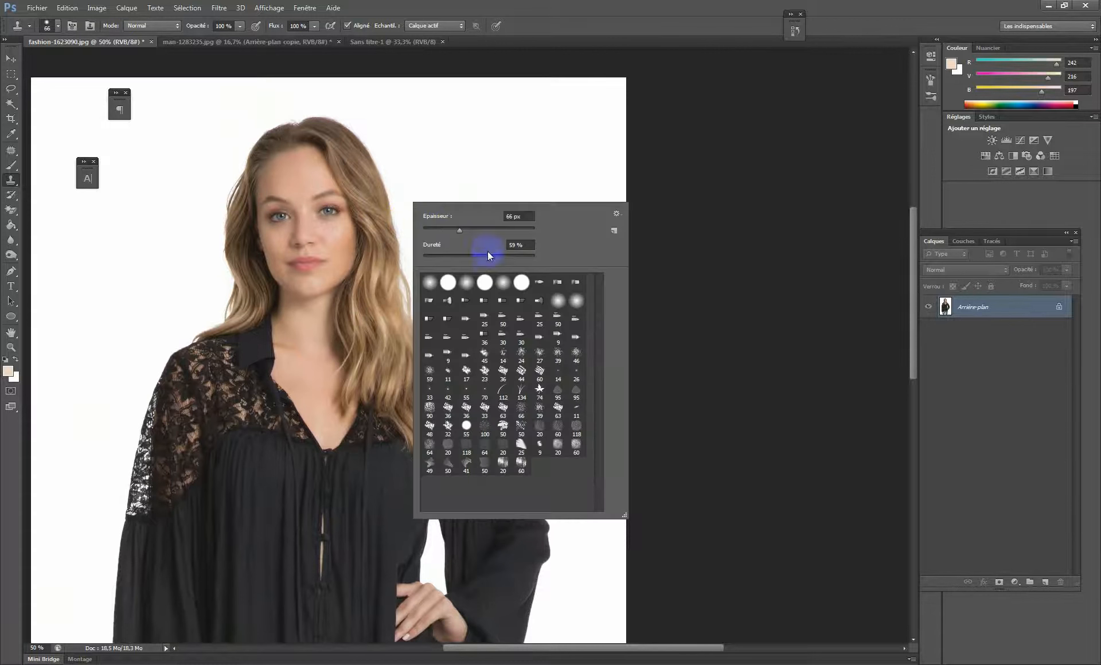
{"action": "left_click_drag", "start_coordinate": [488, 259], "coordinate": [531, 258]}
{"action": "left_click_drag", "start_coordinate": [460, 229], "coordinate": [475, 229]}
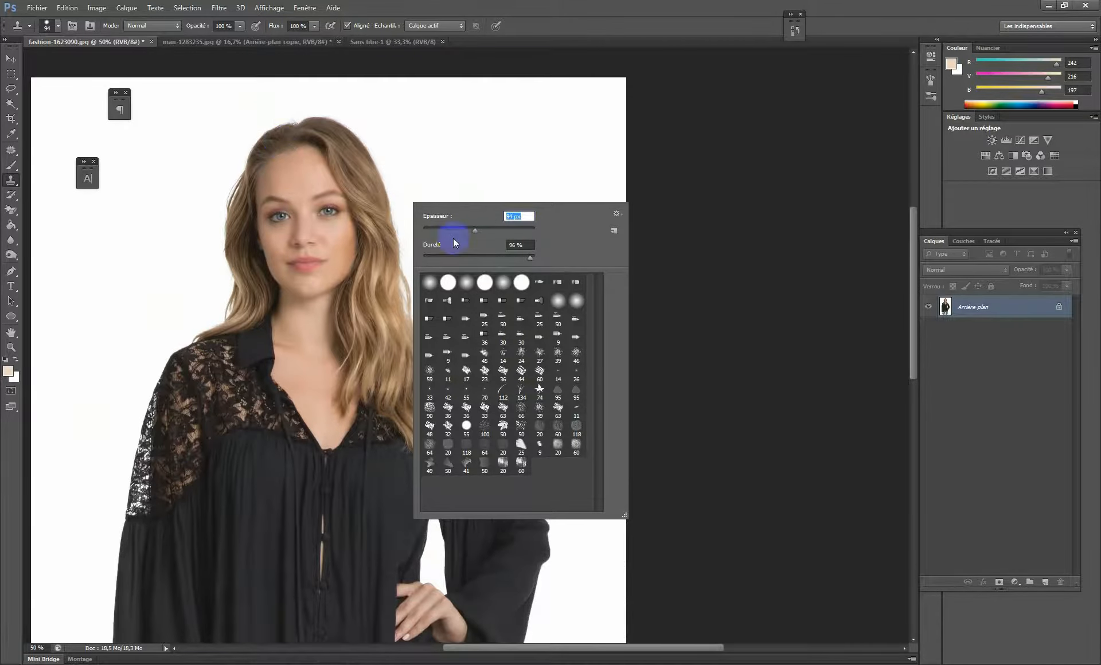
{"action": "left_click_drag", "start_coordinate": [494, 231], "coordinate": [502, 230]}
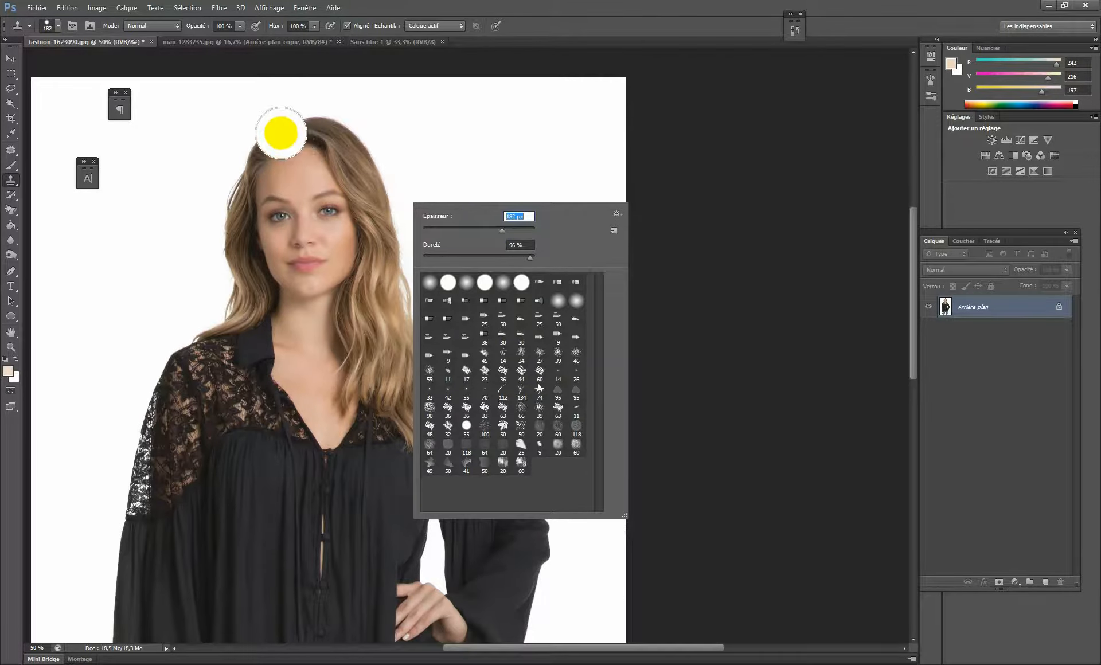
{"action": "left_click", "coordinate": [528, 15]}
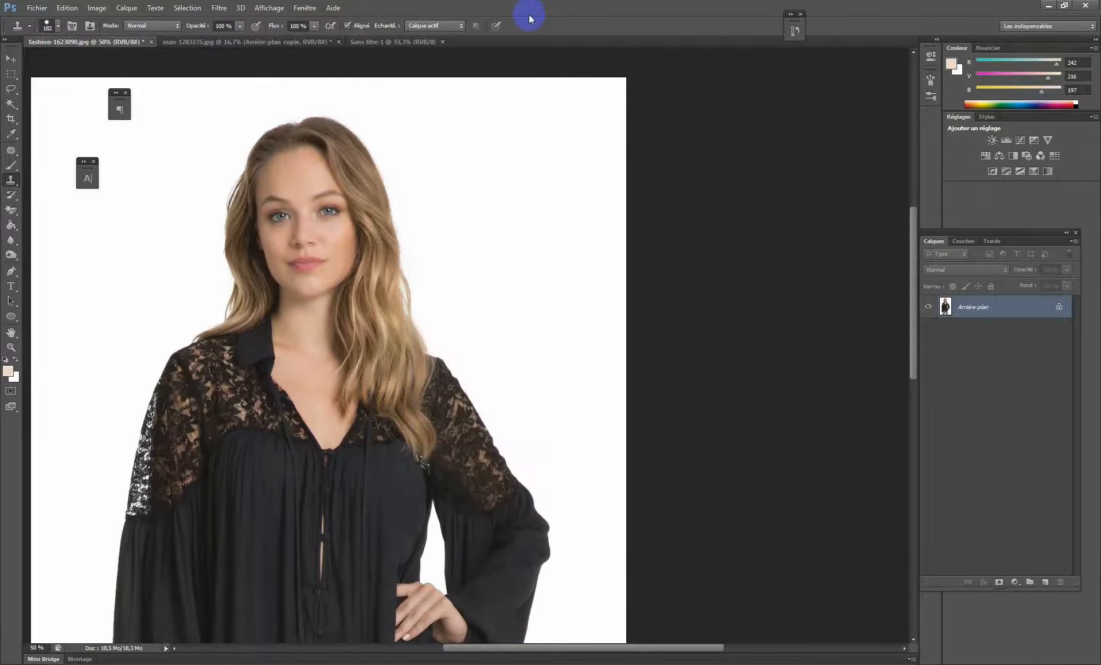
- Sample the top of the woman's hair and clone her head and neckline onto the white background beside her
{"action": "left_click", "coordinate": [265, 139], "text": "alt"}
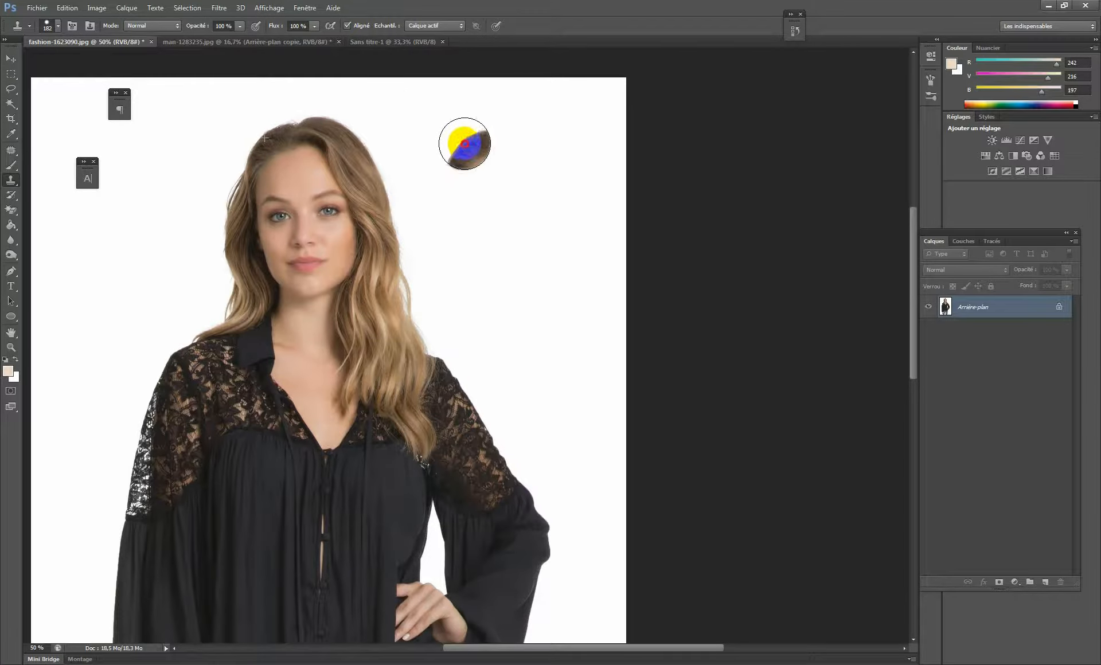
{"action": "left_click_drag", "start_coordinate": [466, 144], "coordinate": [478, 143]}
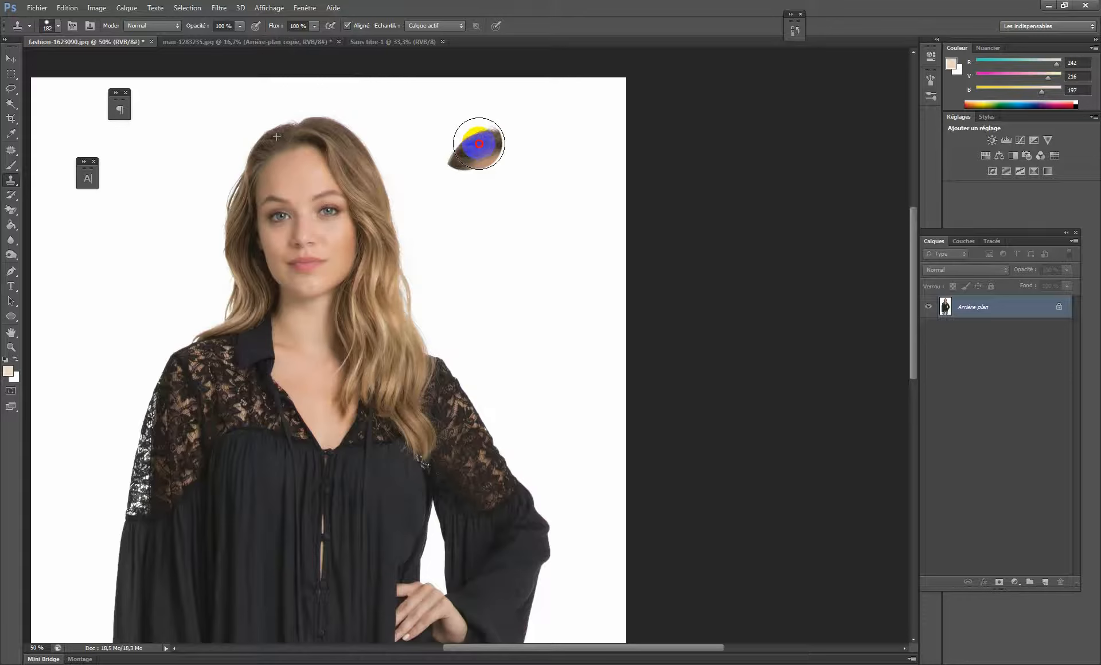
{"action": "mouse_move", "coordinate": [479, 143]}
{"action": "left_mouse_down"}
{"action": "mouse_move", "coordinate": [568, 155]}
{"action": "mouse_move", "coordinate": [580, 232]}
{"action": "left_mouse_up"}
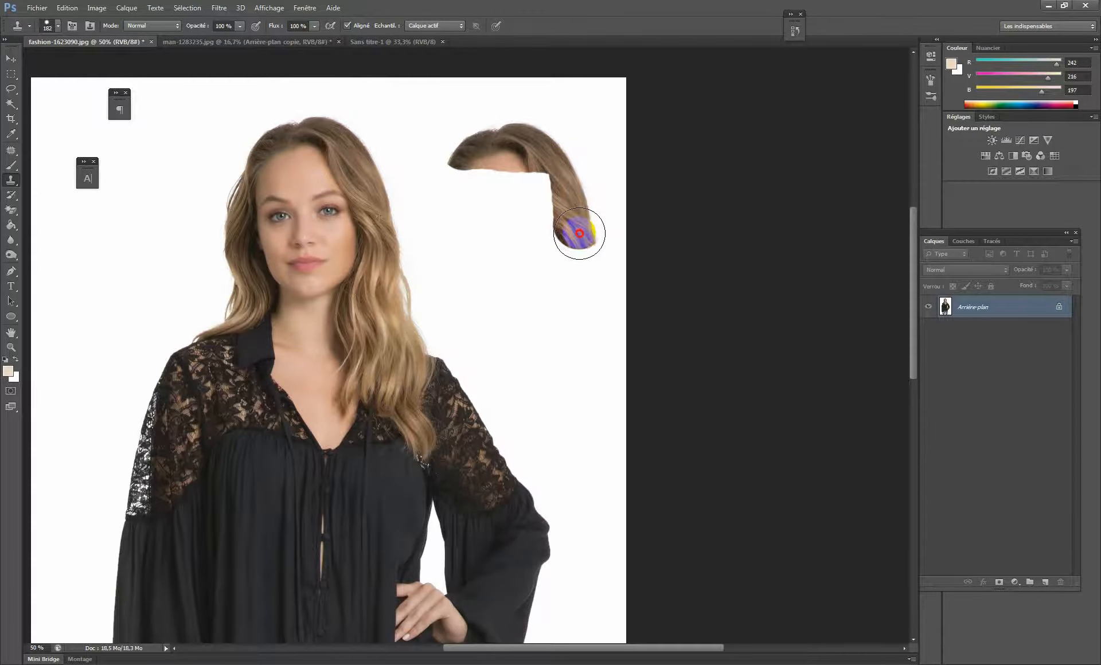
{"action": "mouse_move", "coordinate": [580, 233]}
{"action": "left_mouse_down"}
{"action": "mouse_move", "coordinate": [570, 292]}
{"action": "mouse_move", "coordinate": [525, 293]}
{"action": "mouse_move", "coordinate": [491, 276]}
{"action": "mouse_move", "coordinate": [467, 182]}
{"action": "mouse_move", "coordinate": [494, 165]}
{"action": "mouse_move", "coordinate": [510, 237]}
{"action": "mouse_move", "coordinate": [530, 254]}
{"action": "mouse_move", "coordinate": [533, 183]}
{"action": "mouse_move", "coordinate": [515, 158]}
{"action": "mouse_move", "coordinate": [470, 159]}
{"action": "mouse_move", "coordinate": [439, 199]}
{"action": "mouse_move", "coordinate": [437, 252]}
{"action": "mouse_move", "coordinate": [465, 322]}
{"action": "mouse_move", "coordinate": [558, 338]}
{"action": "mouse_move", "coordinate": [584, 309]}
{"action": "mouse_move", "coordinate": [581, 193]}
{"action": "mouse_move", "coordinate": [595, 436]}
{"action": "mouse_move", "coordinate": [569, 399]}
{"action": "mouse_move", "coordinate": [448, 313]}
{"action": "mouse_move", "coordinate": [455, 341]}
{"action": "mouse_move", "coordinate": [491, 383]}
{"action": "mouse_move", "coordinate": [584, 465]}
{"action": "mouse_move", "coordinate": [535, 382]}
{"action": "mouse_move", "coordinate": [478, 360]}
{"action": "mouse_move", "coordinate": [527, 455]}
{"action": "mouse_move", "coordinate": [567, 494]}
{"action": "mouse_move", "coordinate": [568, 463]}
{"action": "left_mouse_up"}
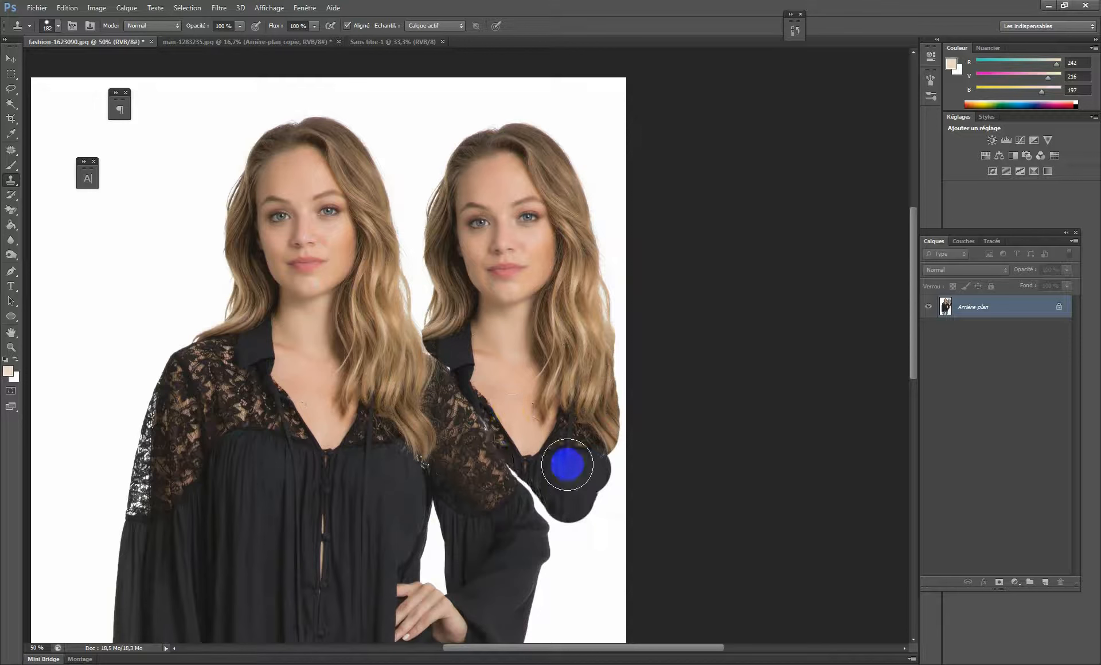
- Continue the aligned clone of the woman downward, painting the blouse, hand and jeans of the second figure
{"action": "left_click_drag", "start_coordinate": [552, 386], "coordinate": [539, 184]}
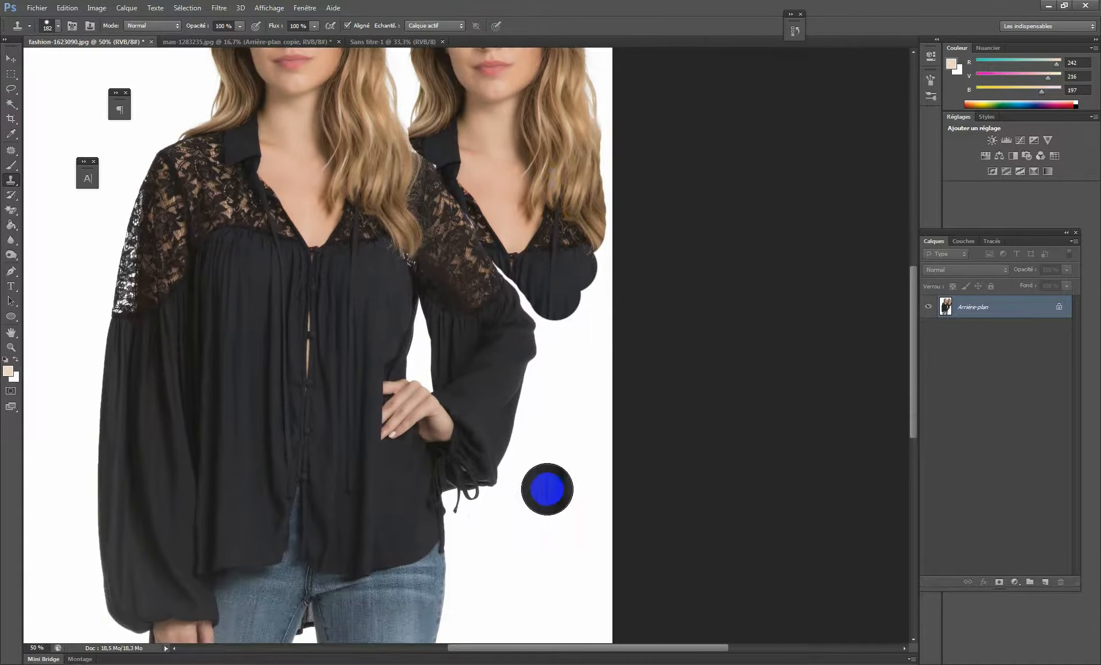
{"action": "scroll", "coordinate": [543, 511], "scroll_direction": "down", "scroll_amount": 2}
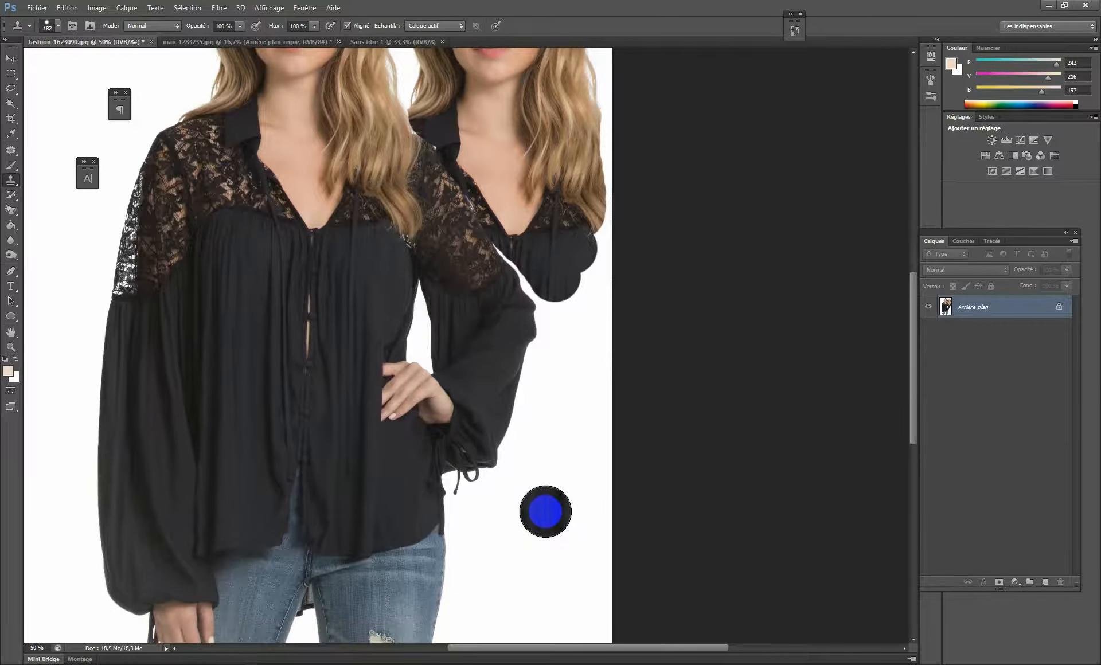
{"action": "scroll", "coordinate": [544, 504], "scroll_direction": "down", "scroll_amount": 1}
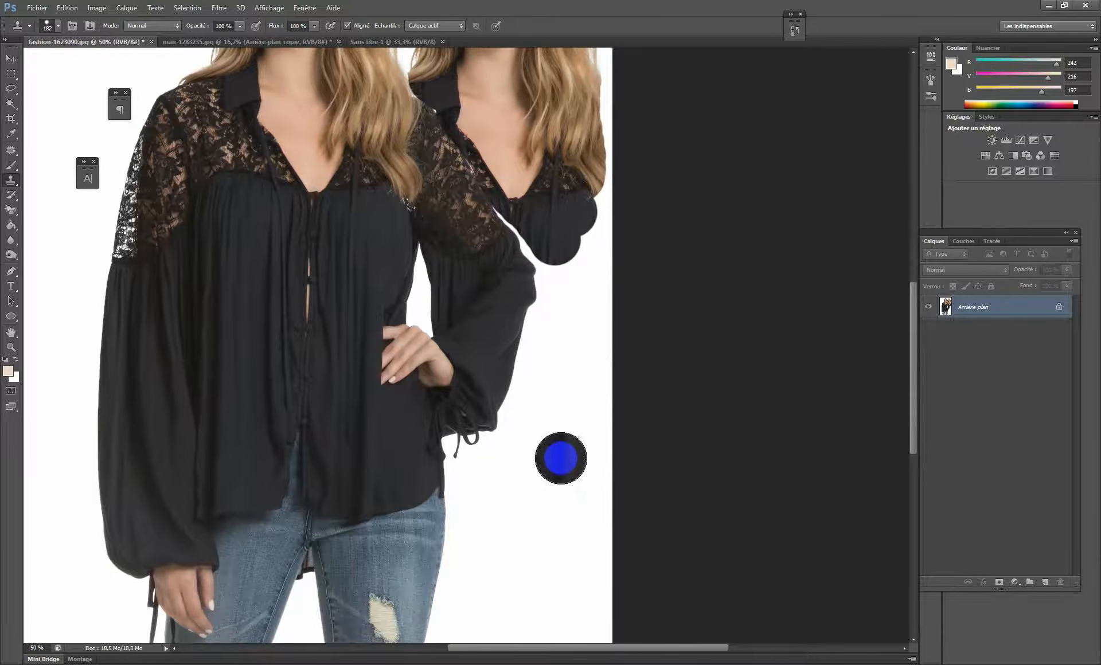
{"action": "scroll", "coordinate": [561, 457], "scroll_direction": "down", "scroll_amount": 1}
{"action": "scroll", "coordinate": [562, 455], "scroll_direction": "down", "scroll_amount": 2}
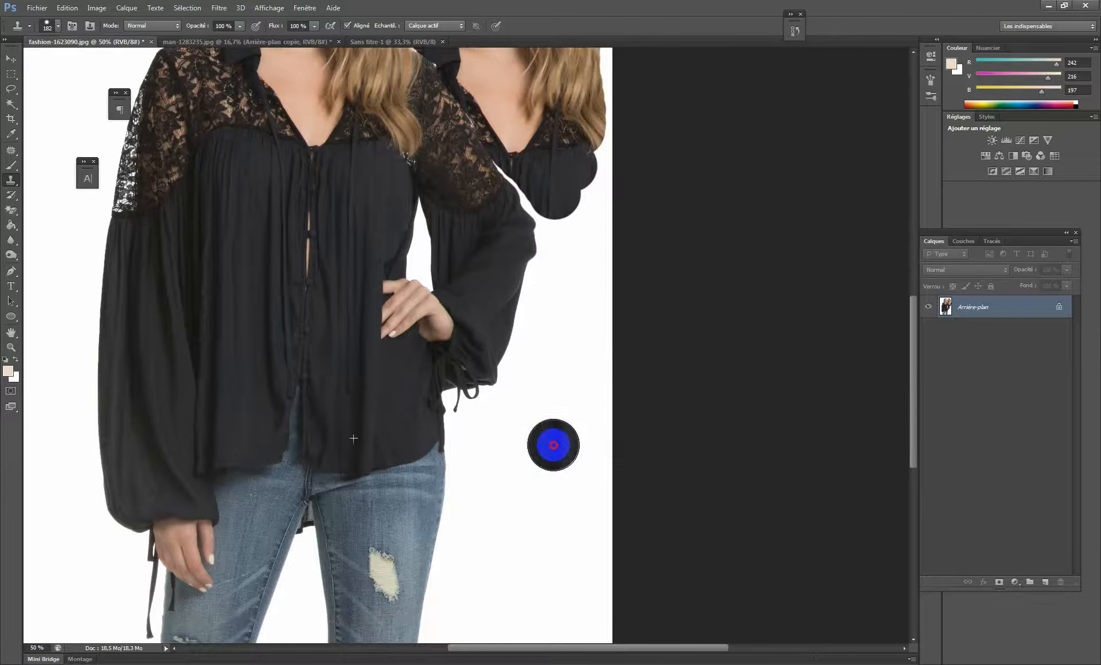
{"action": "mouse_move", "coordinate": [553, 445]}
{"action": "left_mouse_down"}
{"action": "mouse_move", "coordinate": [559, 580]}
{"action": "mouse_move", "coordinate": [586, 580]}
{"action": "mouse_move", "coordinate": [597, 543]}
{"action": "mouse_move", "coordinate": [583, 450]}
{"action": "mouse_move", "coordinate": [588, 199]}
{"action": "mouse_move", "coordinate": [563, 239]}
{"action": "mouse_move", "coordinate": [543, 581]}
{"action": "mouse_move", "coordinate": [522, 467]}
{"action": "mouse_move", "coordinate": [558, 241]}
{"action": "mouse_move", "coordinate": [525, 169]}
{"action": "mouse_move", "coordinate": [546, 247]}
{"action": "mouse_move", "coordinate": [523, 336]}
{"action": "mouse_move", "coordinate": [503, 532]}
{"action": "mouse_move", "coordinate": [527, 585]}
{"action": "mouse_move", "coordinate": [477, 583]}
{"action": "mouse_move", "coordinate": [459, 506]}
{"action": "mouse_move", "coordinate": [495, 424]}
{"action": "mouse_move", "coordinate": [489, 389]}
{"action": "mouse_move", "coordinate": [456, 414]}
{"action": "mouse_move", "coordinate": [449, 577]}
{"action": "left_mouse_up"}
{"action": "scroll", "coordinate": [476, 476], "scroll_direction": "down", "scroll_amount": 3}
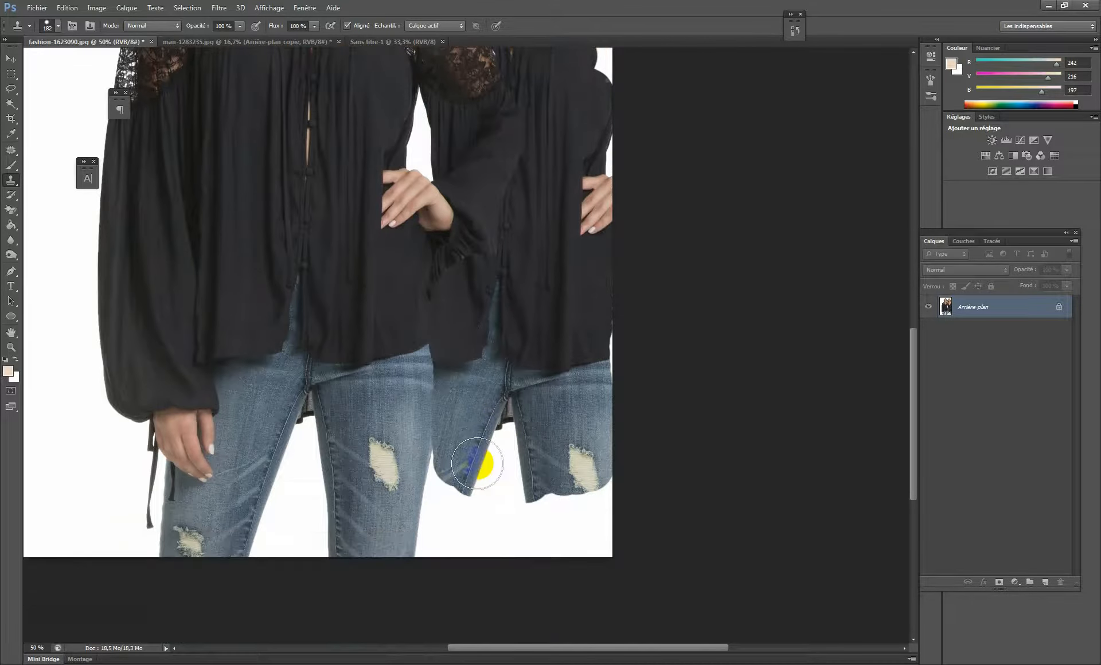
{"action": "scroll", "coordinate": [477, 463], "scroll_direction": "down", "scroll_amount": 1}
{"action": "mouse_move", "coordinate": [467, 441]}
{"action": "left_mouse_down"}
{"action": "mouse_move", "coordinate": [445, 449]}
{"action": "mouse_move", "coordinate": [445, 515]}
{"action": "mouse_move", "coordinate": [436, 452]}
{"action": "mouse_move", "coordinate": [474, 476]}
{"action": "mouse_move", "coordinate": [504, 381]}
{"action": "mouse_move", "coordinate": [580, 493]}
{"action": "left_mouse_up"}
- Undo the cloning strokes that made the second figure
{"action": "scroll", "coordinate": [551, 344], "scroll_direction": "up", "scroll_amount": 12}
{"action": "left_click_drag", "start_coordinate": [582, 224], "coordinate": [553, 196]}
{"action": "scroll", "coordinate": [538, 348], "scroll_direction": "down", "scroll_amount": 2}
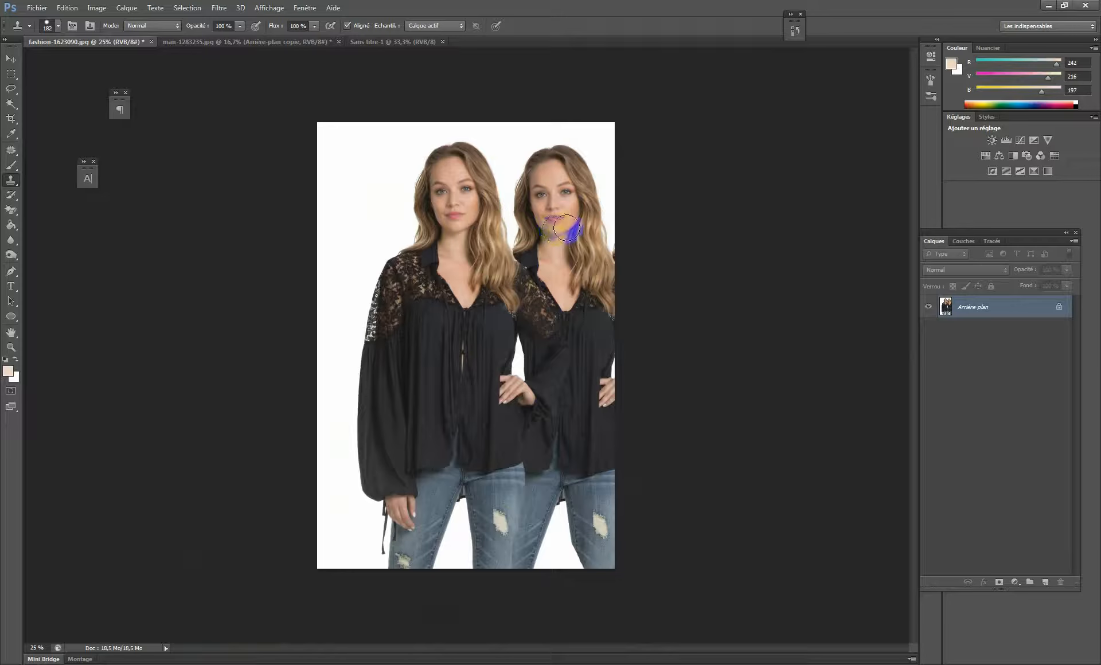
{"action": "left_click", "coordinate": [545, 247]}
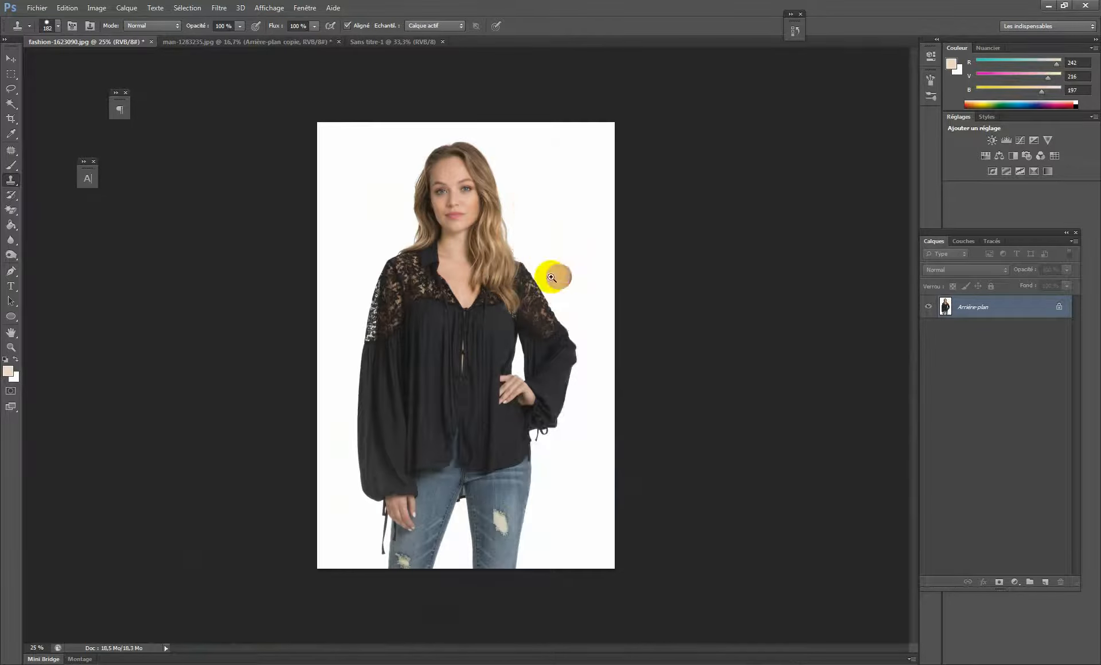
- Turn off aligned sampling and clone the woman's face from her eye onto the white background beside her in separate strokes
{"action": "key", "text": "ctrl+plus"}
{"action": "left_click", "coordinate": [373, 67]}
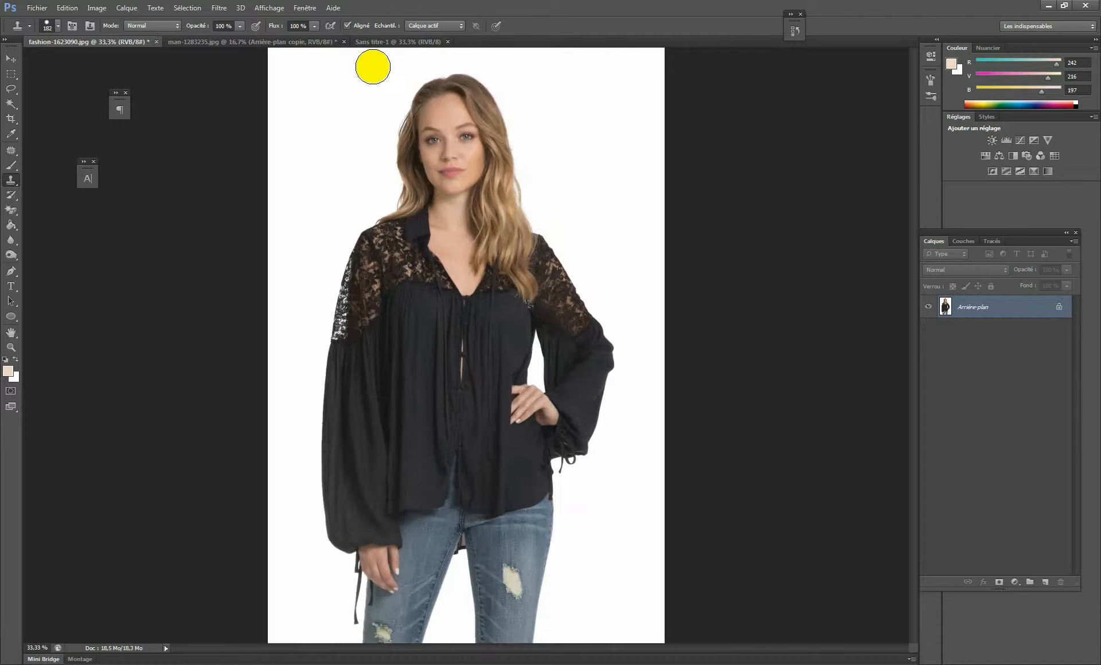
{"action": "left_click", "coordinate": [347, 26]}
{"action": "left_click", "coordinate": [524, 175], "text": "ctrl"}
{"action": "left_click_drag", "start_coordinate": [583, 174], "coordinate": [443, 221]}
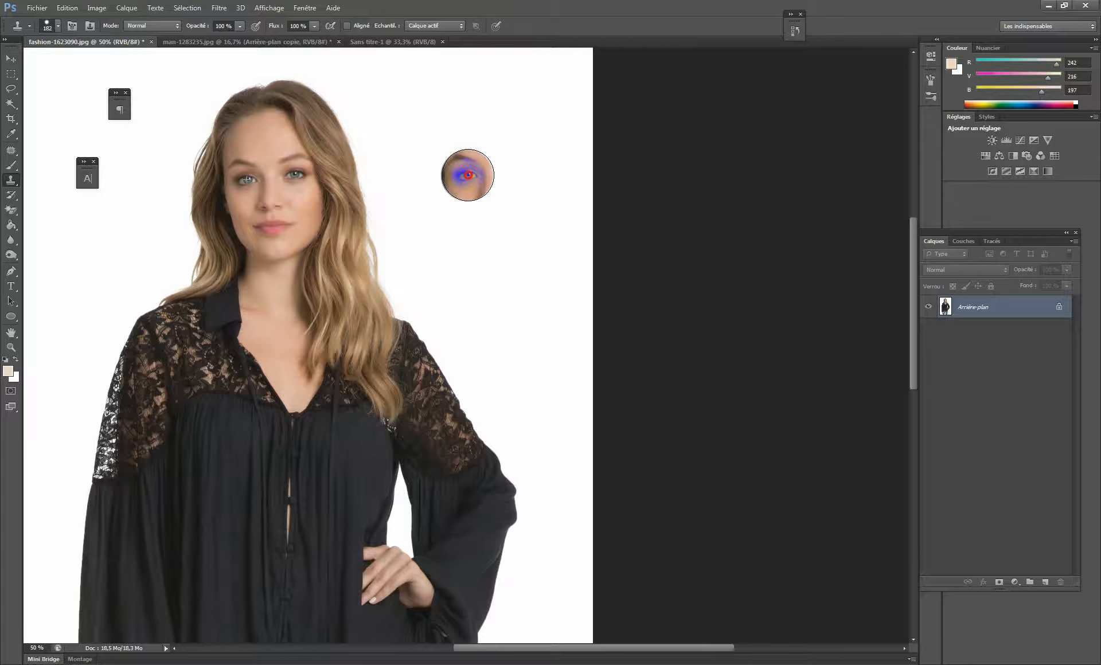
{"action": "mouse_move", "coordinate": [468, 175]}
{"action": "left_mouse_down"}
{"action": "mouse_move", "coordinate": [484, 310]}
{"action": "mouse_move", "coordinate": [504, 310]}
{"action": "mouse_move", "coordinate": [506, 356]}
{"action": "left_mouse_up"}
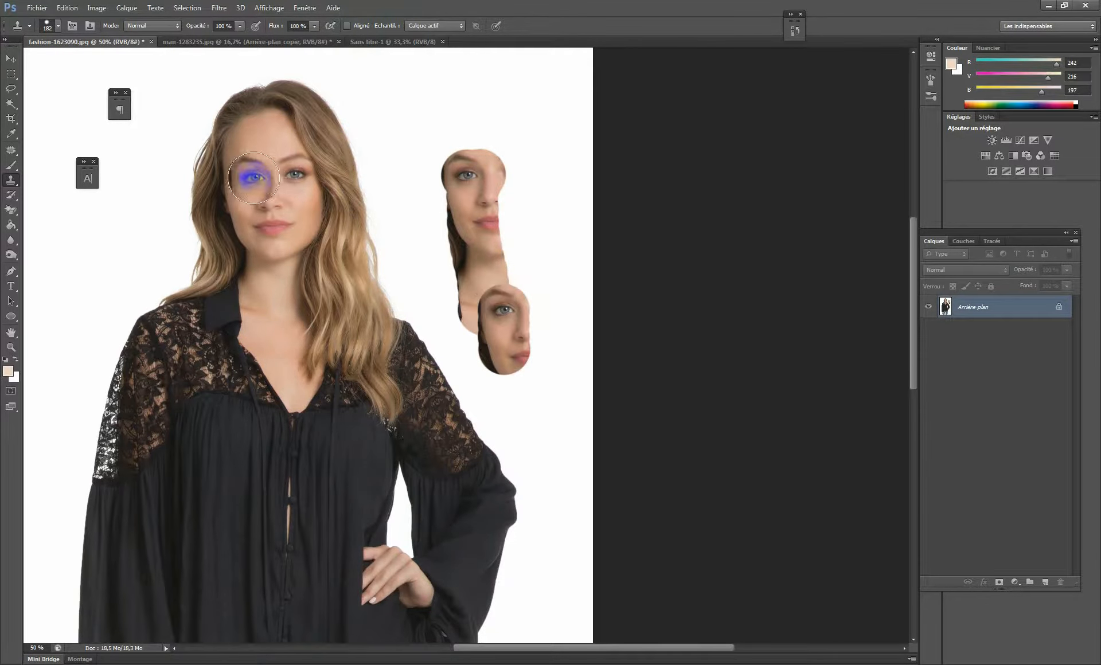
- Clone part of the face again from the same eye sample onto the white background beside the woman's hip
{"action": "scroll", "coordinate": [539, 379], "scroll_direction": "down", "scroll_amount": 5}
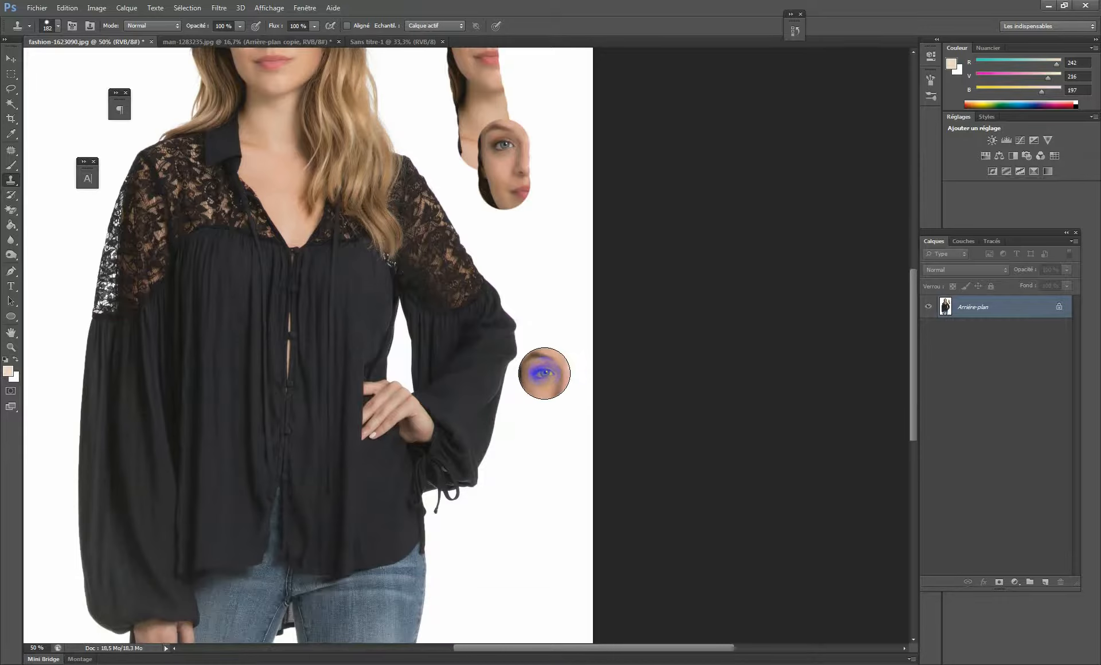
{"action": "scroll", "coordinate": [533, 424], "scroll_direction": "down", "scroll_amount": 2}
{"action": "scroll", "coordinate": [522, 344], "scroll_direction": "down", "scroll_amount": 3}
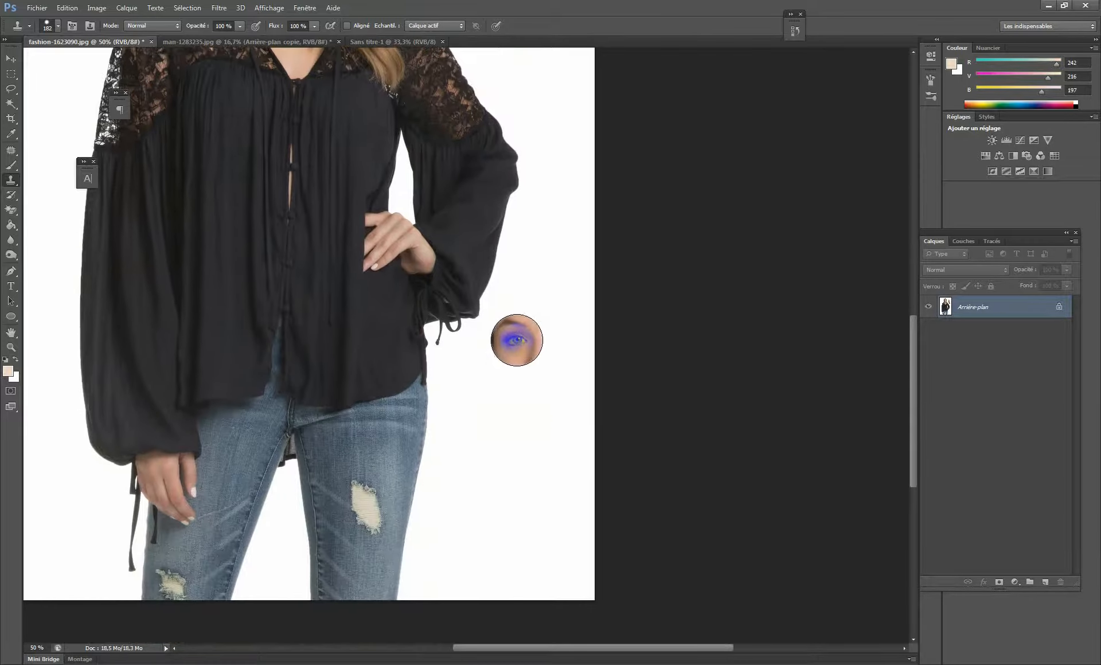
{"action": "left_click_drag", "start_coordinate": [516, 340], "coordinate": [519, 403]}
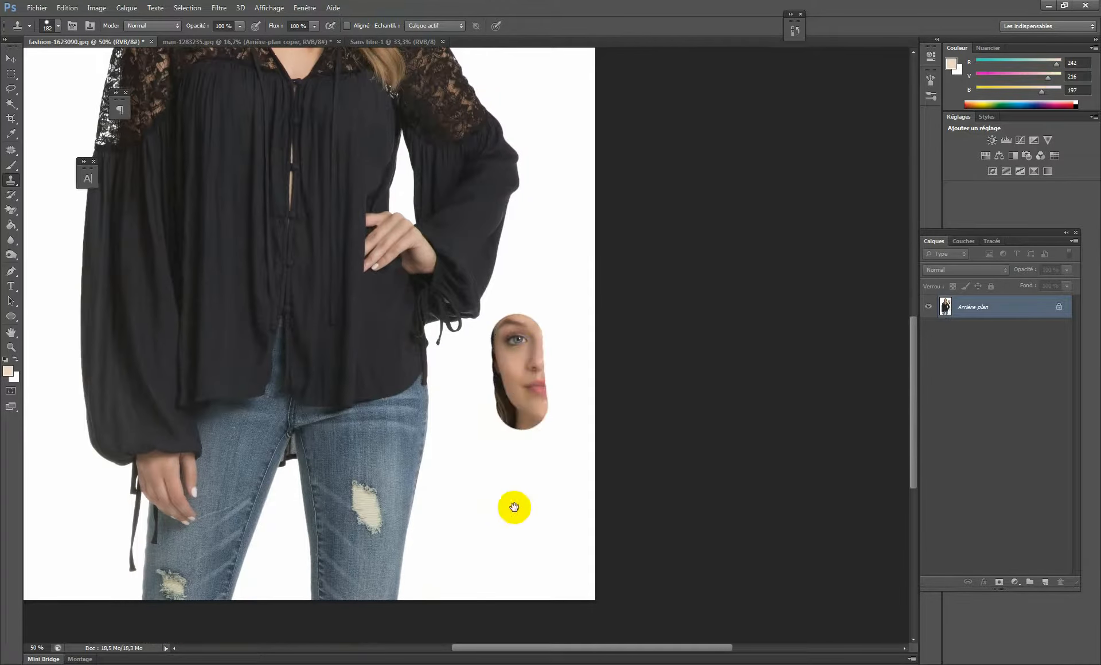
- Clone the woman's whole face from the same eye sample onto the white background beside her jeans
{"action": "left_click_drag", "start_coordinate": [514, 508], "coordinate": [531, 407]}
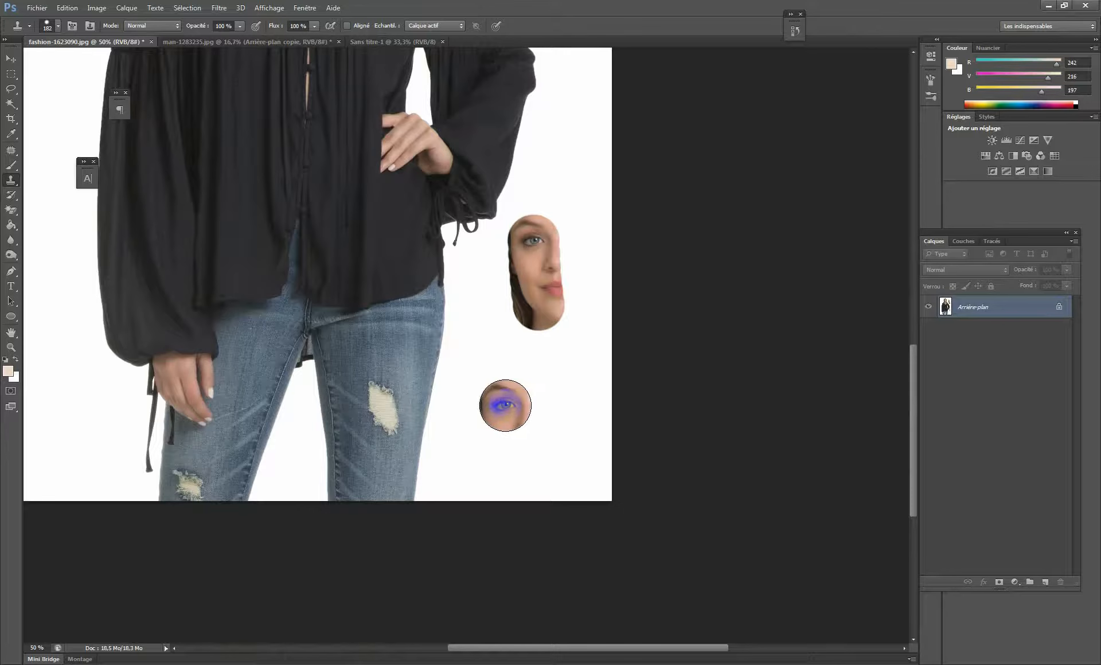
{"action": "mouse_move", "coordinate": [504, 408]}
{"action": "left_mouse_down"}
{"action": "mouse_move", "coordinate": [499, 455]}
{"action": "mouse_move", "coordinate": [524, 472]}
{"action": "mouse_move", "coordinate": [542, 428]}
{"action": "mouse_move", "coordinate": [516, 369]}
{"action": "left_mouse_up"}
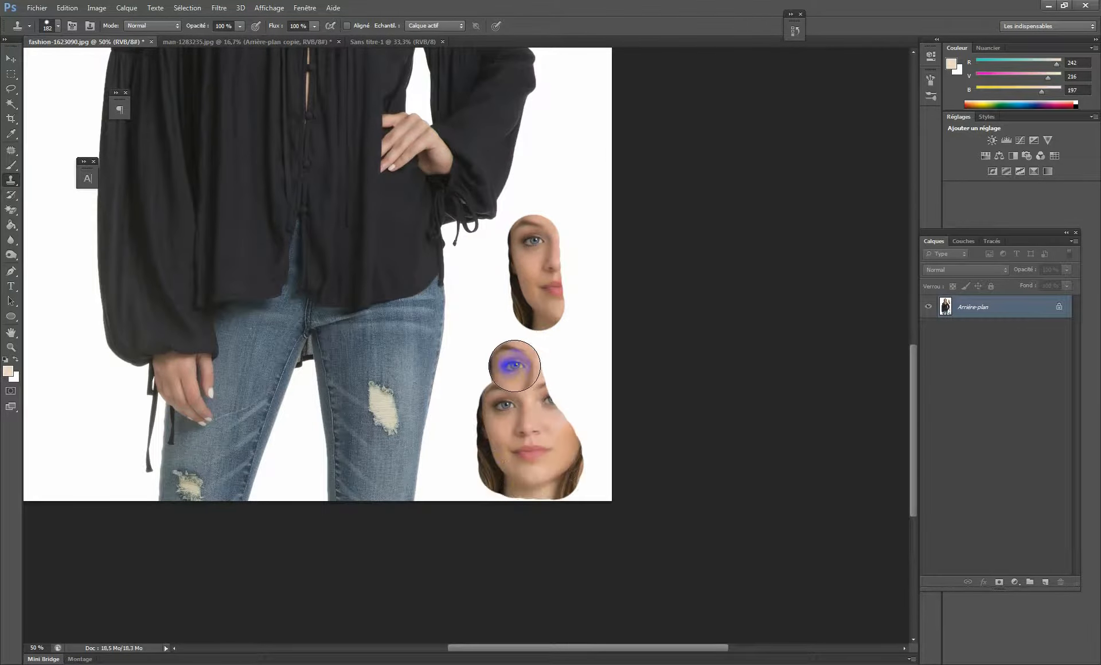
- Undo all the unaligned face clones on the white background
{"action": "key", "text": "ctrl+alt+z"}
{"action": "key", "text": "ctrl+alt+z"}
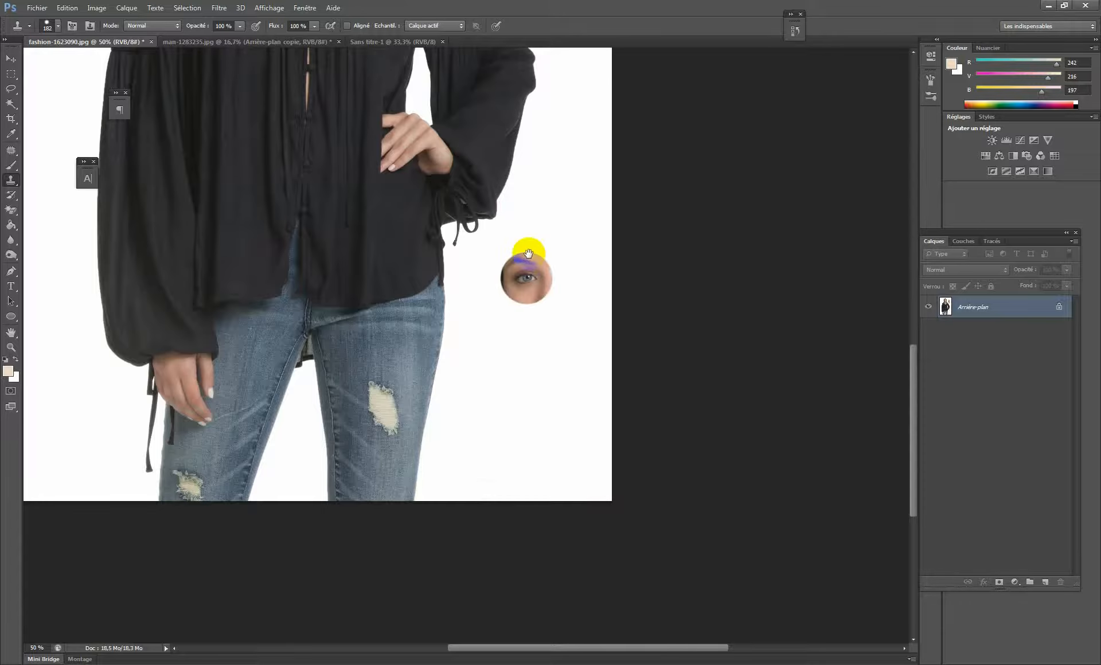
{"action": "left_click_drag", "start_coordinate": [529, 213], "coordinate": [537, 365]}
{"action": "key", "text": "ctrl+alt+z"}
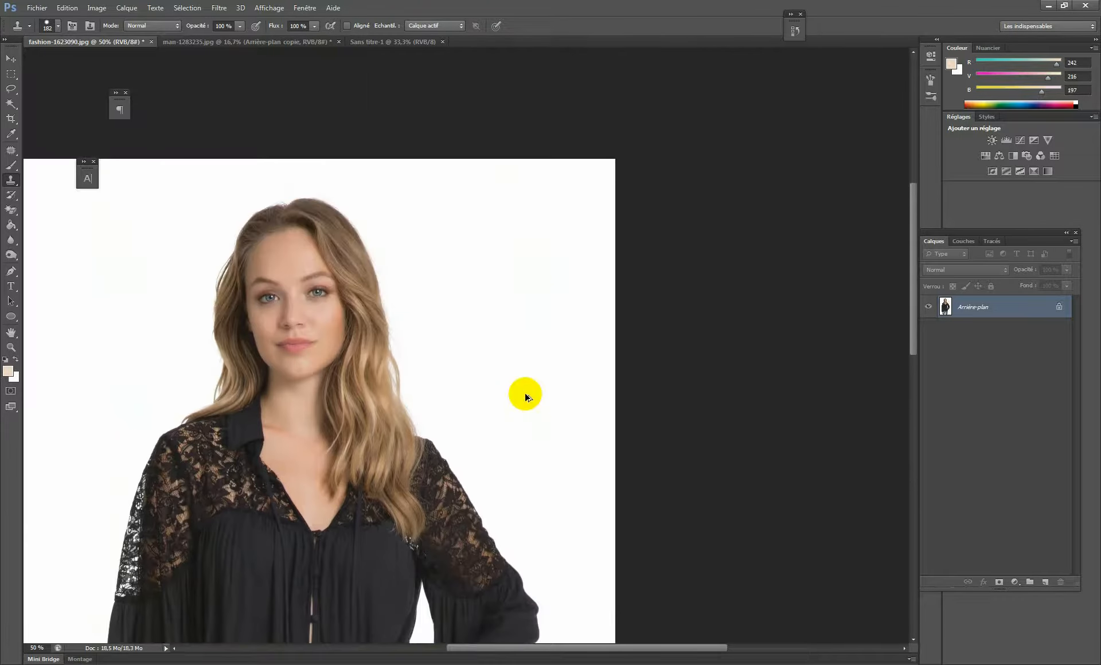
- Turn aligned sampling back on and clone the woman's face and hair onto the white background beside her head
{"action": "left_click", "coordinate": [346, 27]}
{"action": "left_click_drag", "start_coordinate": [473, 291], "coordinate": [452, 225]}
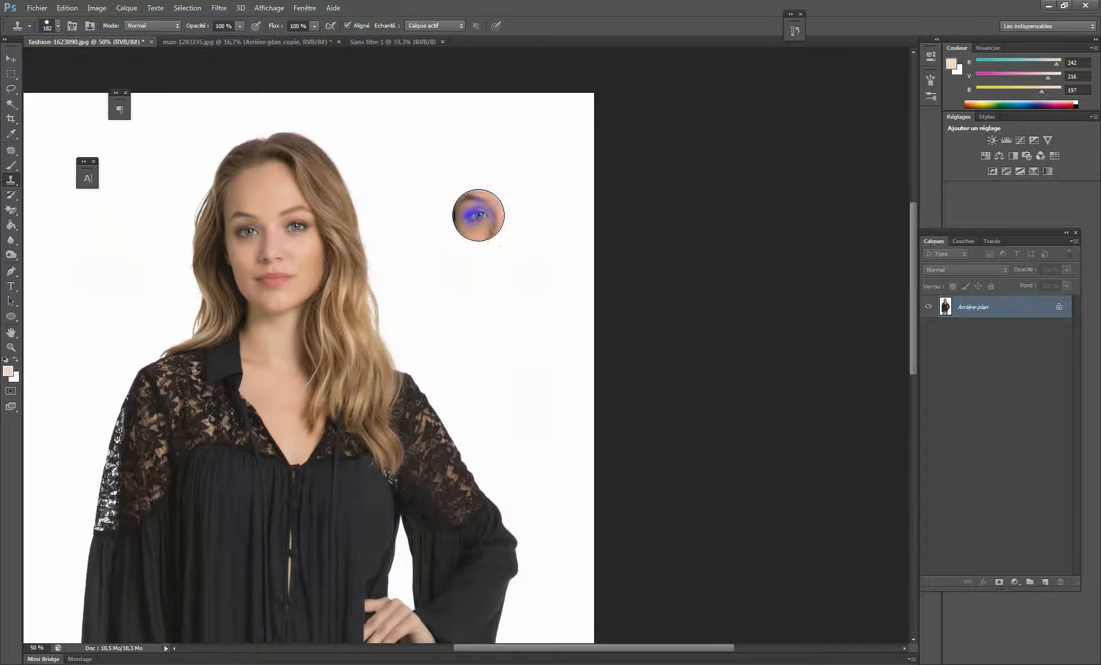
{"action": "mouse_move", "coordinate": [467, 214]}
{"action": "left_mouse_down"}
{"action": "mouse_move", "coordinate": [440, 161]}
{"action": "mouse_move", "coordinate": [513, 162]}
{"action": "mouse_move", "coordinate": [439, 135]}
{"action": "mouse_move", "coordinate": [402, 150]}
{"action": "mouse_move", "coordinate": [474, 192]}
{"action": "mouse_move", "coordinate": [539, 171]}
{"action": "mouse_move", "coordinate": [508, 124]}
{"action": "mouse_move", "coordinate": [427, 106]}
{"action": "mouse_move", "coordinate": [402, 115]}
{"action": "mouse_move", "coordinate": [431, 86]}
{"action": "mouse_move", "coordinate": [493, 82]}
{"action": "mouse_move", "coordinate": [550, 118]}
{"action": "mouse_move", "coordinate": [553, 167]}
{"action": "left_mouse_up"}
{"action": "scroll", "coordinate": [499, 319], "scroll_direction": "down", "scroll_amount": 3}
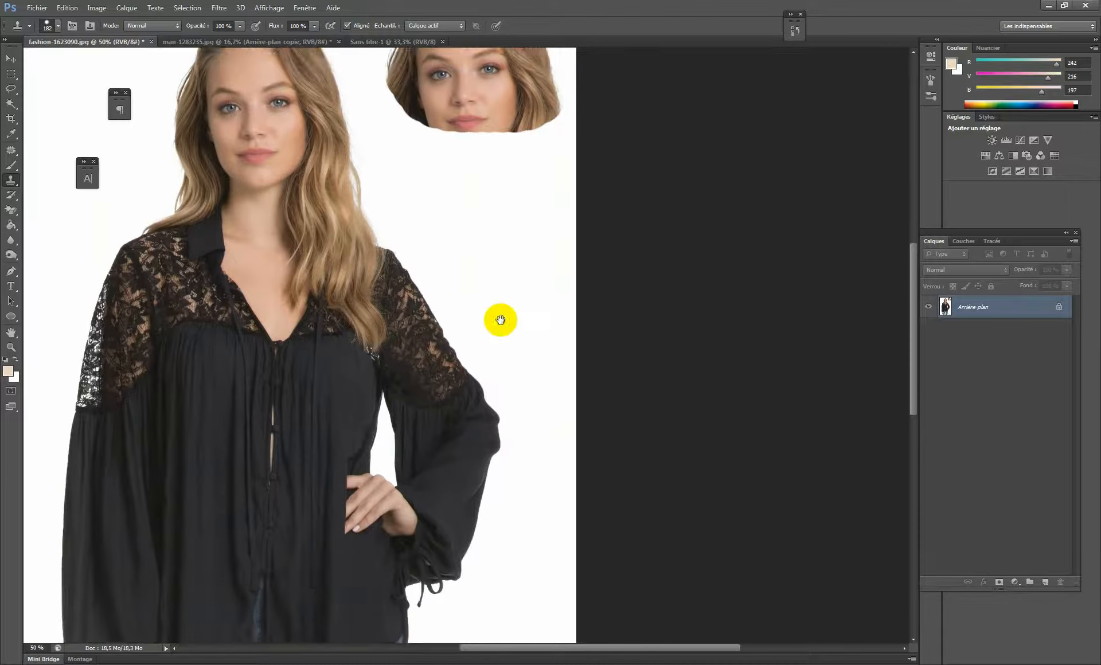
- Continue the aligned clone in separate strokes, painting the second figure's neck, hair, blouse and jeans farther down
{"action": "mouse_move", "coordinate": [501, 280]}
{"action": "left_mouse_down"}
{"action": "mouse_move", "coordinate": [481, 233]}
{"action": "mouse_move", "coordinate": [424, 152]}
{"action": "mouse_move", "coordinate": [461, 268]}
{"action": "mouse_move", "coordinate": [424, 151]}
{"action": "mouse_move", "coordinate": [472, 181]}
{"action": "mouse_move", "coordinate": [556, 182]}
{"action": "mouse_move", "coordinate": [567, 163]}
{"action": "mouse_move", "coordinate": [571, 239]}
{"action": "mouse_move", "coordinate": [555, 277]}
{"action": "mouse_move", "coordinate": [470, 198]}
{"action": "mouse_move", "coordinate": [522, 306]}
{"action": "mouse_move", "coordinate": [556, 191]}
{"action": "left_mouse_up"}
{"action": "scroll", "coordinate": [542, 229], "scroll_direction": "down", "scroll_amount": 10}
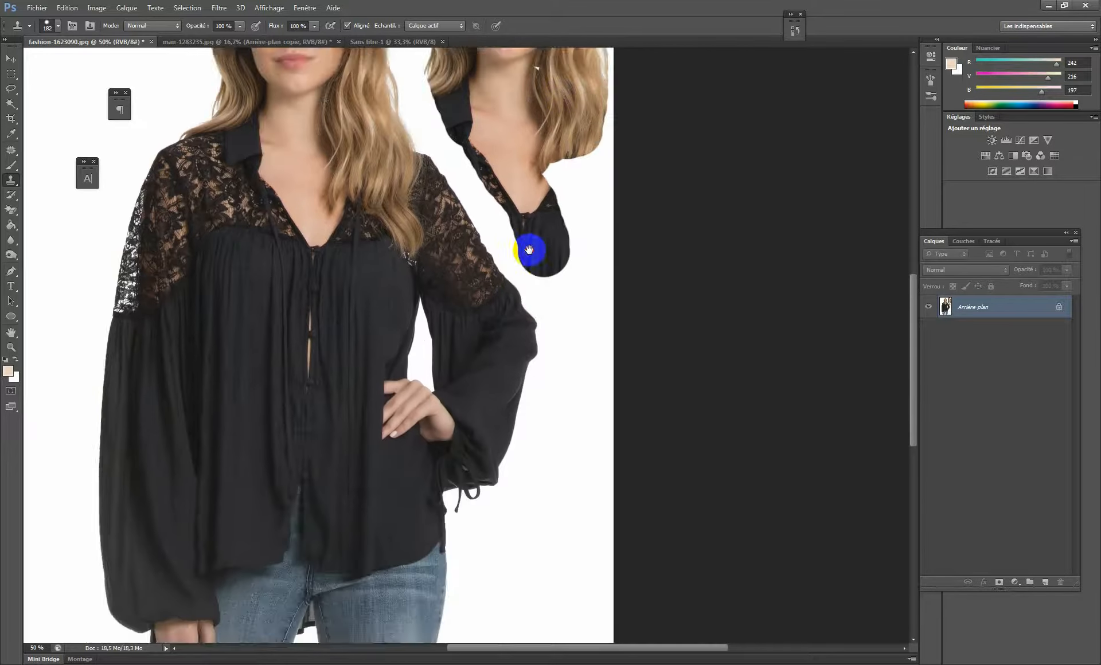
{"action": "mouse_move", "coordinate": [534, 271]}
{"action": "left_mouse_down"}
{"action": "mouse_move", "coordinate": [543, 369]}
{"action": "mouse_move", "coordinate": [524, 237]}
{"action": "mouse_move", "coordinate": [484, 363]}
{"action": "mouse_move", "coordinate": [488, 298]}
{"action": "mouse_move", "coordinate": [464, 394]}
{"action": "mouse_move", "coordinate": [487, 272]}
{"action": "mouse_move", "coordinate": [451, 412]}
{"action": "mouse_move", "coordinate": [512, 245]}
{"action": "mouse_move", "coordinate": [588, 173]}
{"action": "mouse_move", "coordinate": [571, 366]}
{"action": "mouse_move", "coordinate": [552, 440]}
{"action": "mouse_move", "coordinate": [607, 255]}
{"action": "mouse_move", "coordinate": [617, 307]}
{"action": "mouse_move", "coordinate": [608, 477]}
{"action": "left_mouse_up"}
{"action": "scroll", "coordinate": [566, 459], "scroll_direction": "up", "scroll_amount": 6}
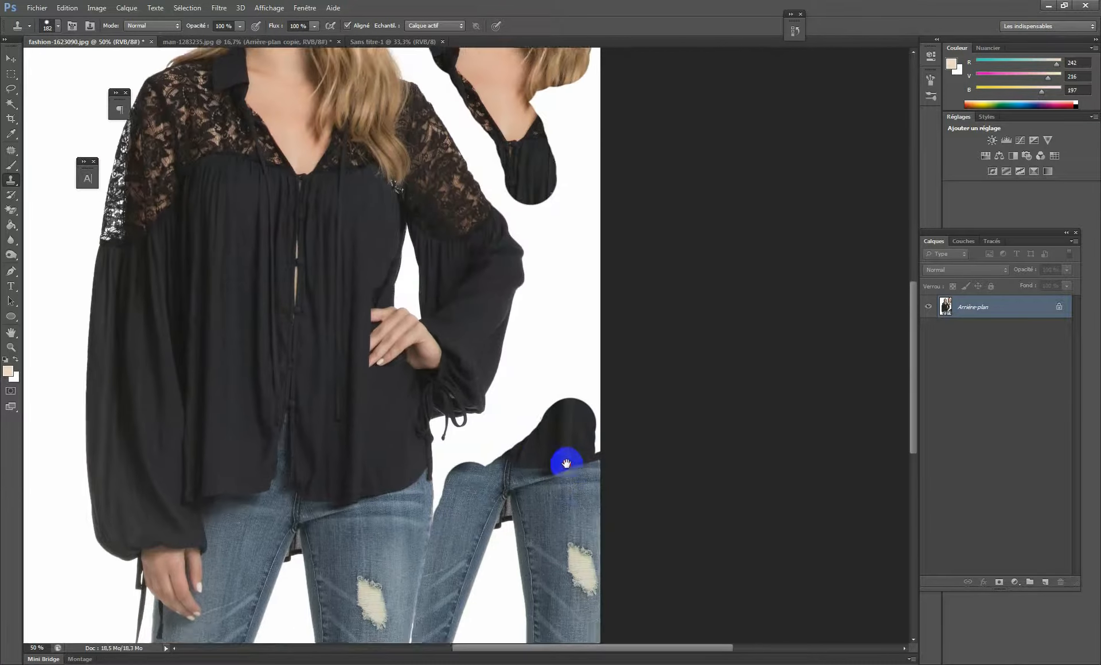
{"action": "mouse_move", "coordinate": [584, 536]}
{"action": "left_mouse_down"}
{"action": "mouse_move", "coordinate": [580, 231]}
{"action": "mouse_move", "coordinate": [534, 187]}
{"action": "mouse_move", "coordinate": [543, 362]}
{"action": "left_mouse_up"}
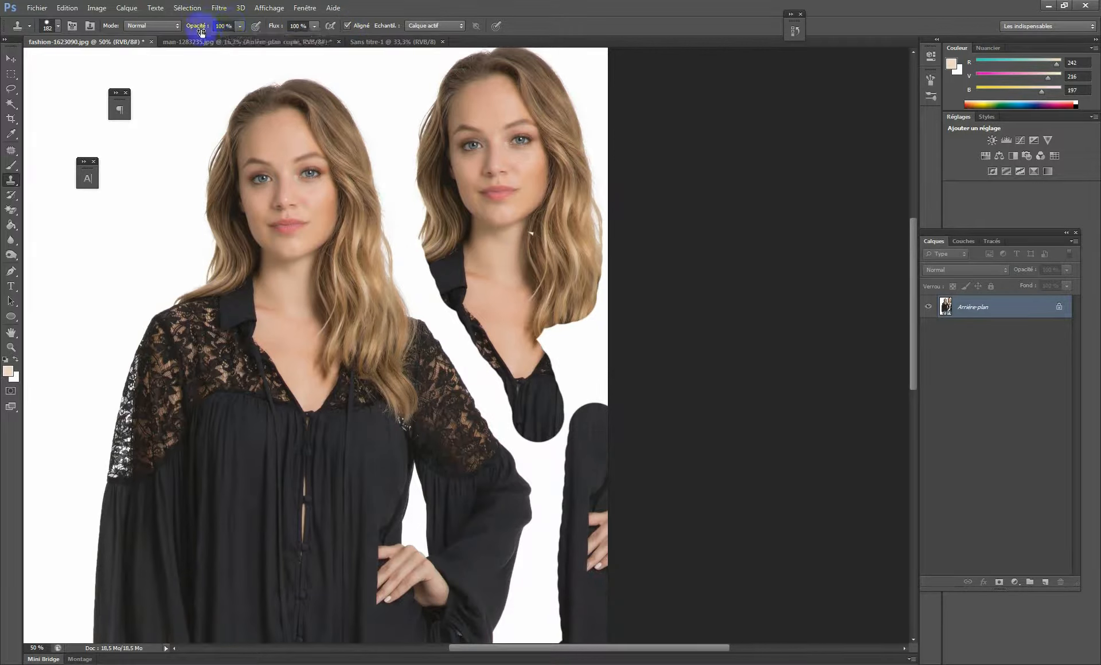
- Delete the Arrière-plan copie layer in the man-1283235.jpg document and return to the fashion-1623090.jpg document
{"action": "left_click", "coordinate": [262, 41]}
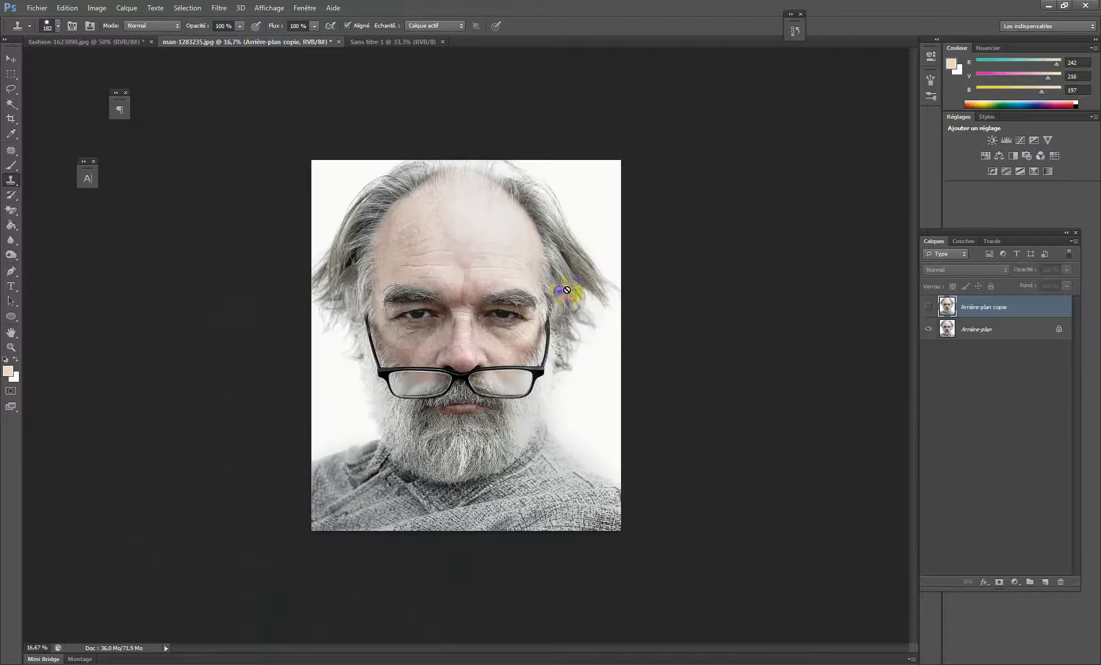
{"action": "left_click_drag", "start_coordinate": [984, 311], "coordinate": [1061, 581]}
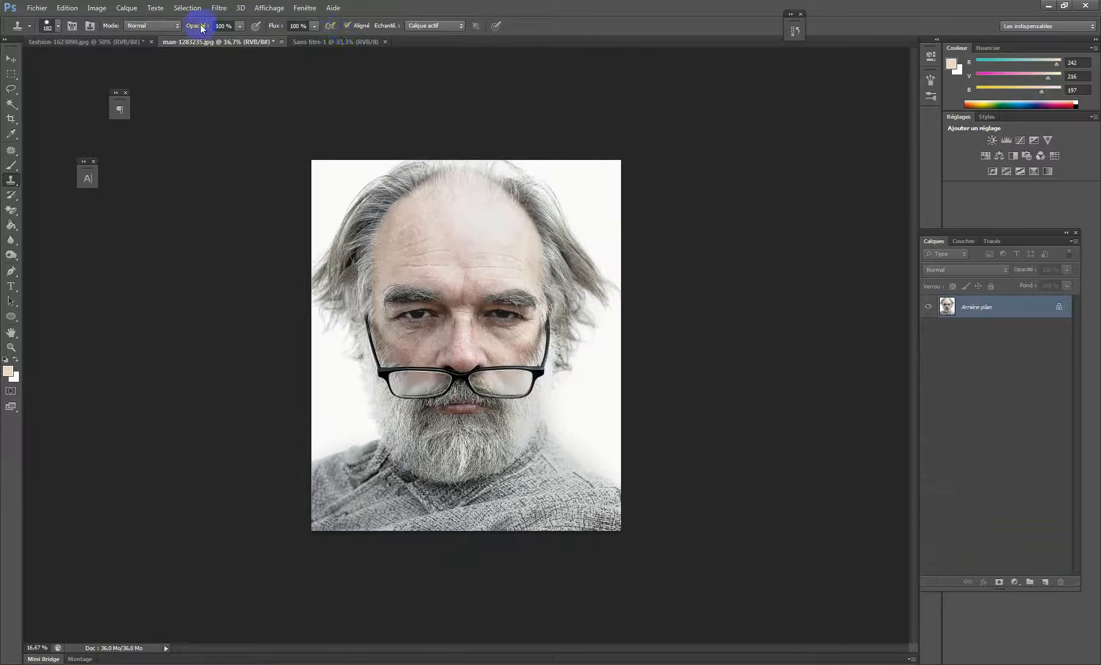
{"action": "left_click", "coordinate": [103, 42]}
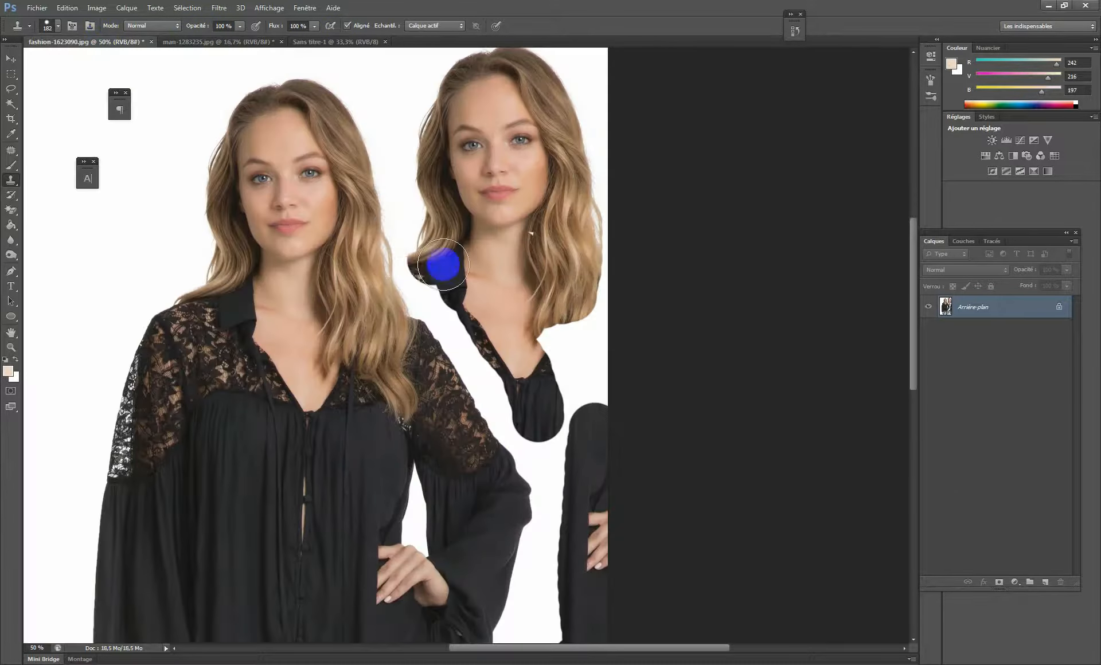
- Undo the latest aligned clone strokes back to the second figure's partial head
{"action": "key", "text": "ctrl+alt+z"}
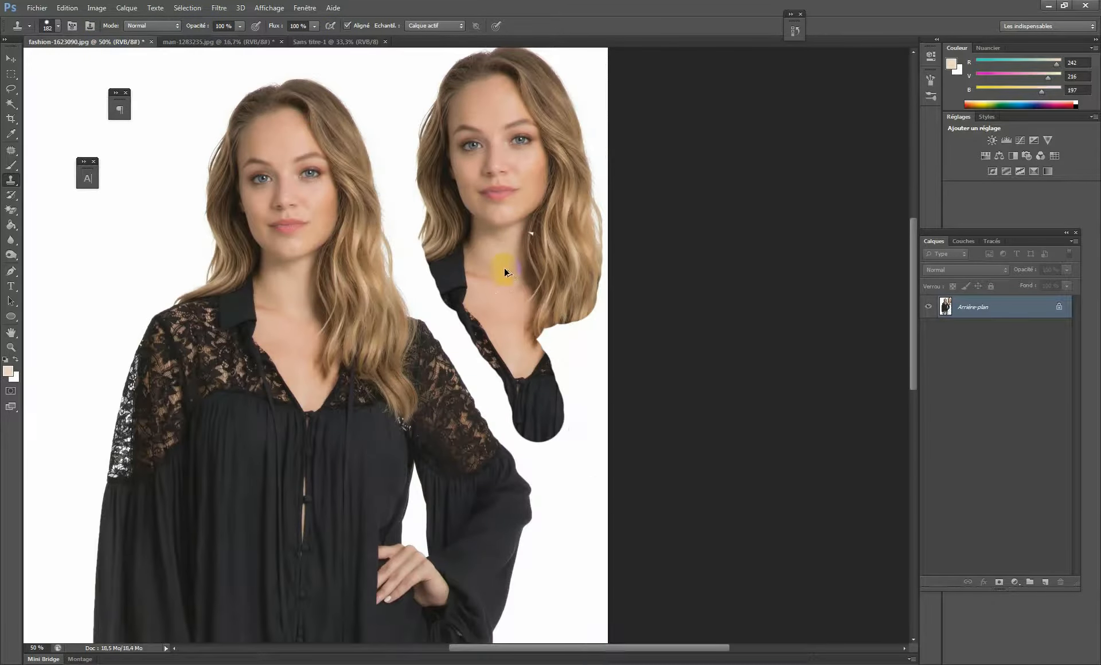
{"action": "key", "text": "ctrl+alt+z"}
{"action": "key", "text": "ctrl+alt+z"}
{"action": "key", "text": "ctrl+alt+z"}
{"action": "key", "text": "ctrl+alt+z"}
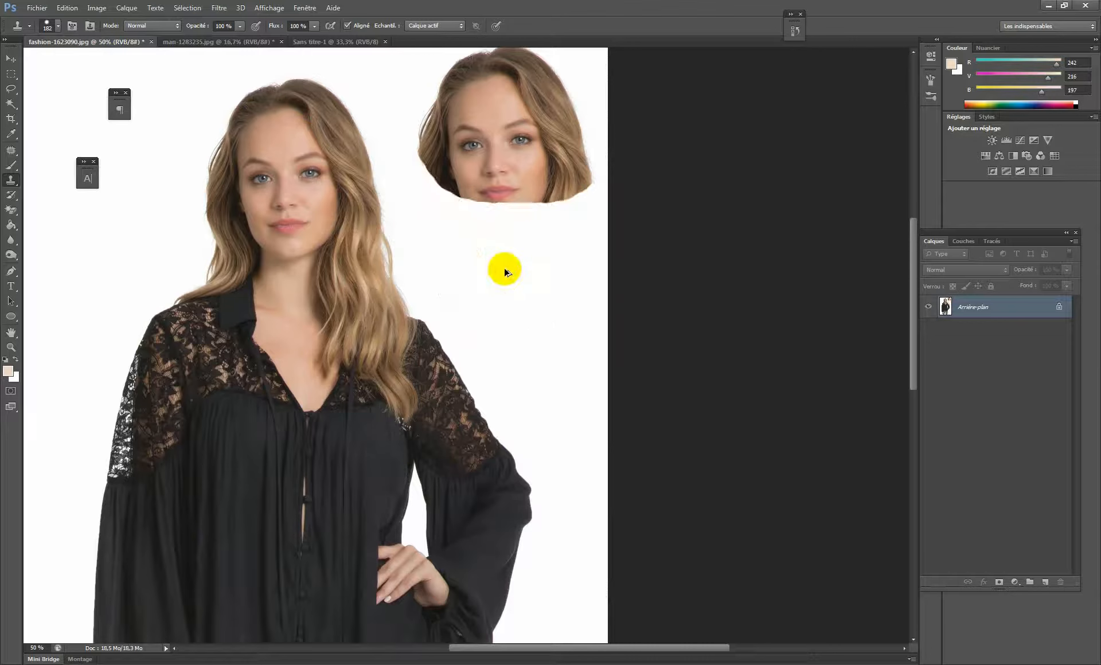
- Set the clone brush to 88 px and 56% hardness for retouching the ripped hole in the jeans
{"action": "left_click_drag", "start_coordinate": [402, 355], "coordinate": [402, 276]}
{"action": "left_click_drag", "start_coordinate": [351, 373], "coordinate": [358, 186]}
{"action": "left_click", "coordinate": [336, 386], "text": "ctrl"}
{"action": "left_click_drag", "start_coordinate": [368, 443], "coordinate": [357, 290]}
{"action": "left_click", "coordinate": [391, 414], "text": "ctrl"}
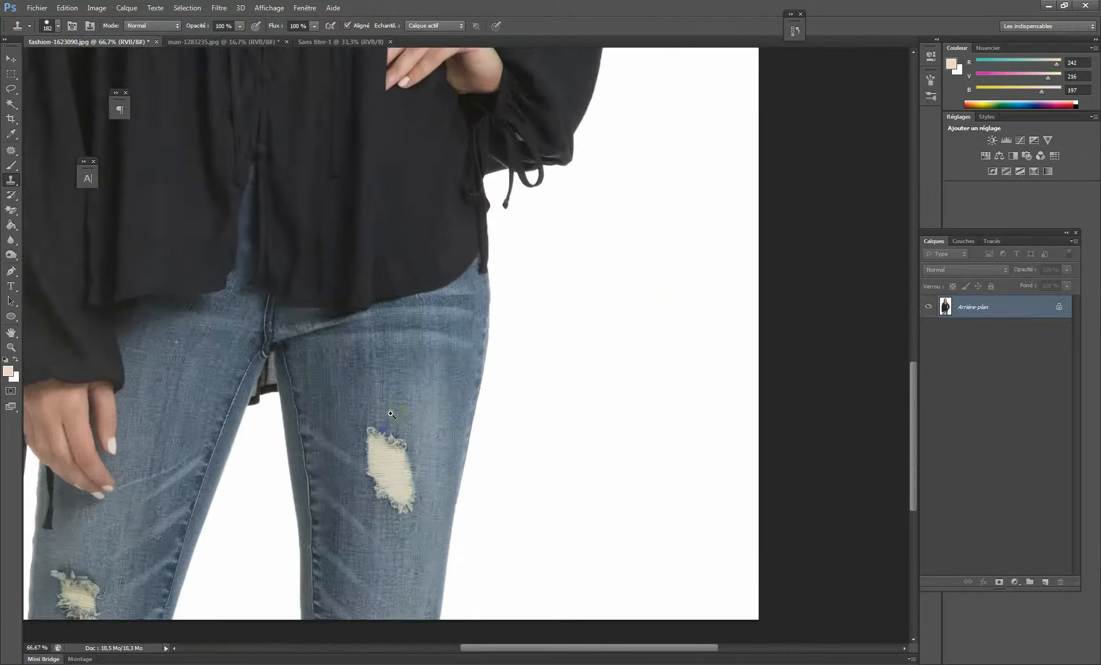
{"action": "left_click_drag", "start_coordinate": [396, 428], "coordinate": [385, 289]}
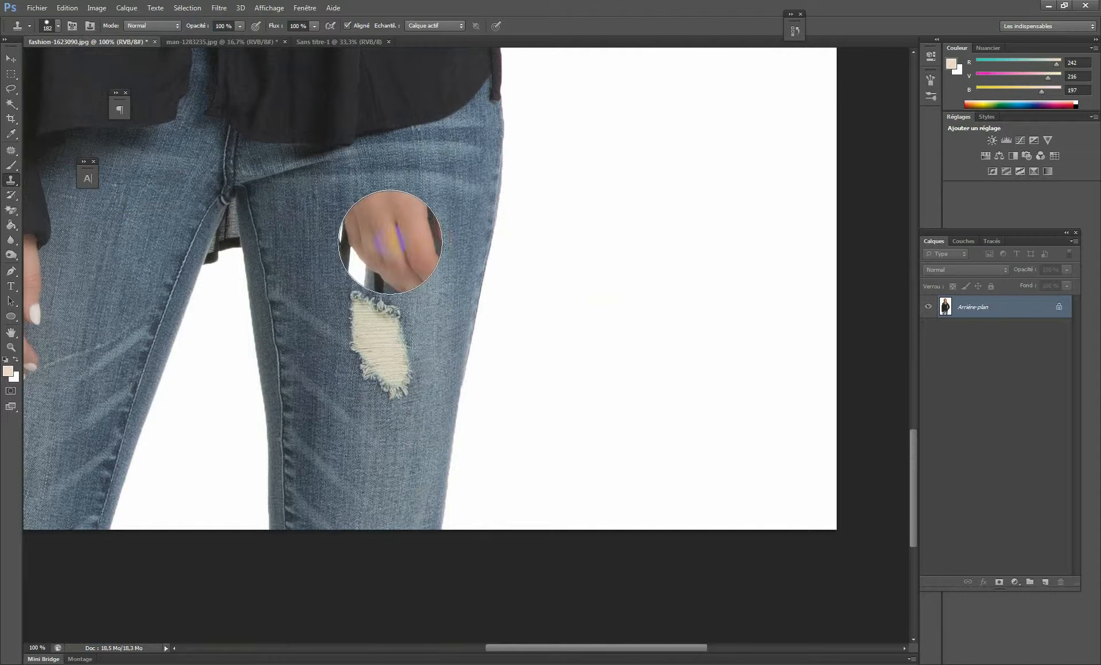
{"action": "right_click", "coordinate": [404, 256]}
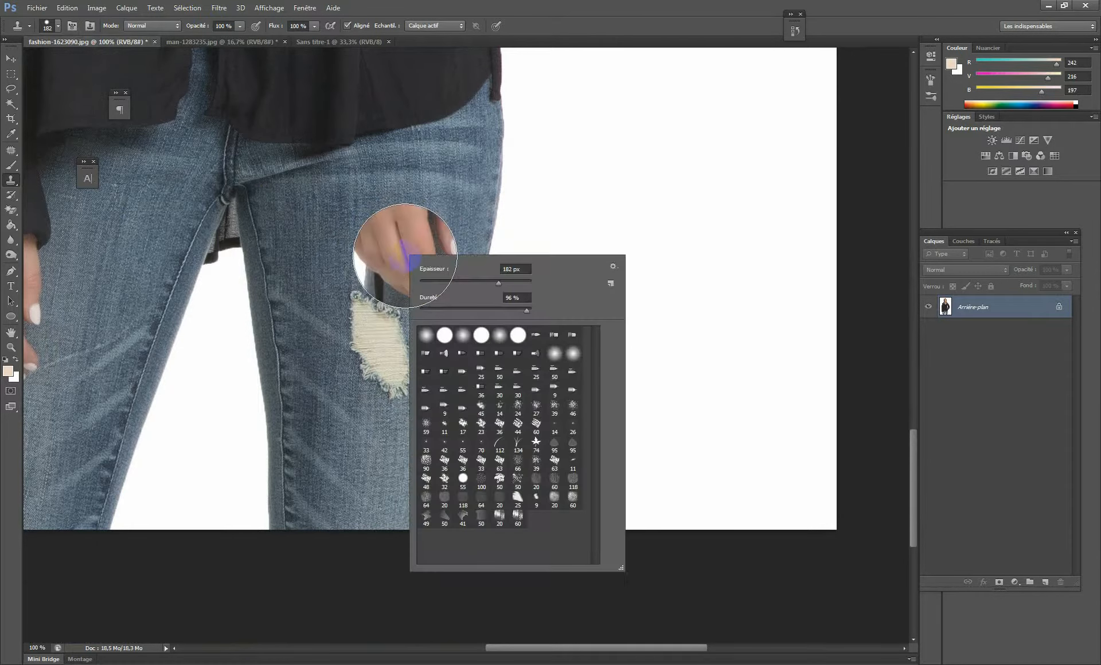
{"action": "left_click", "coordinate": [502, 281]}
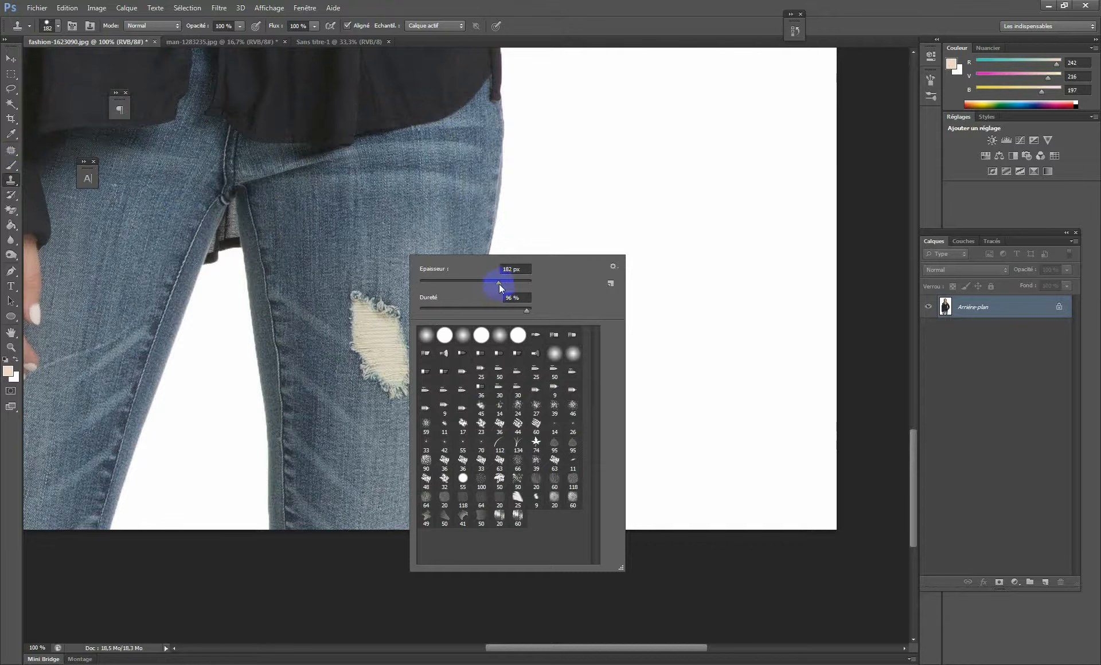
{"action": "left_click_drag", "start_coordinate": [498, 284], "coordinate": [468, 285]}
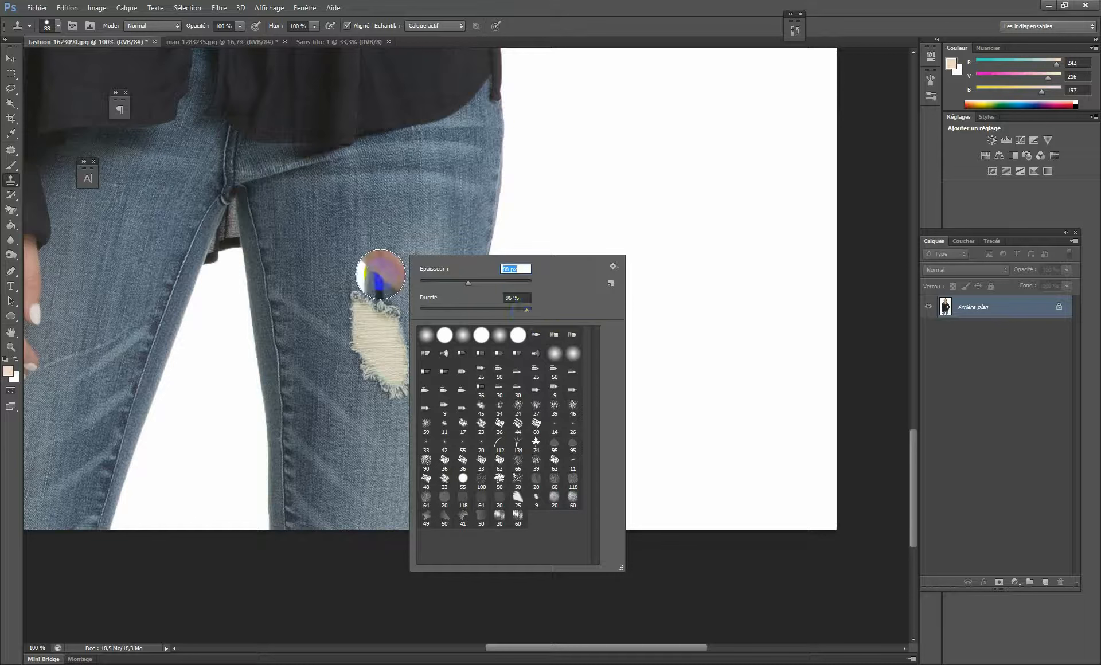
{"action": "left_click_drag", "start_coordinate": [527, 311], "coordinate": [483, 310]}
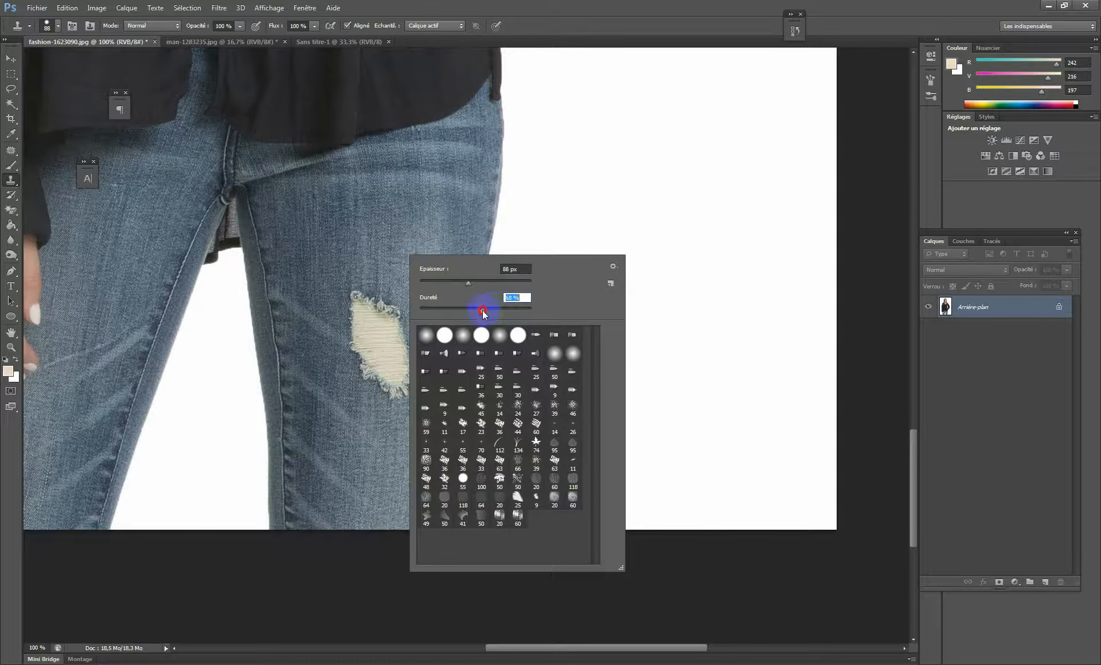
{"action": "left_click", "coordinate": [536, 15]}
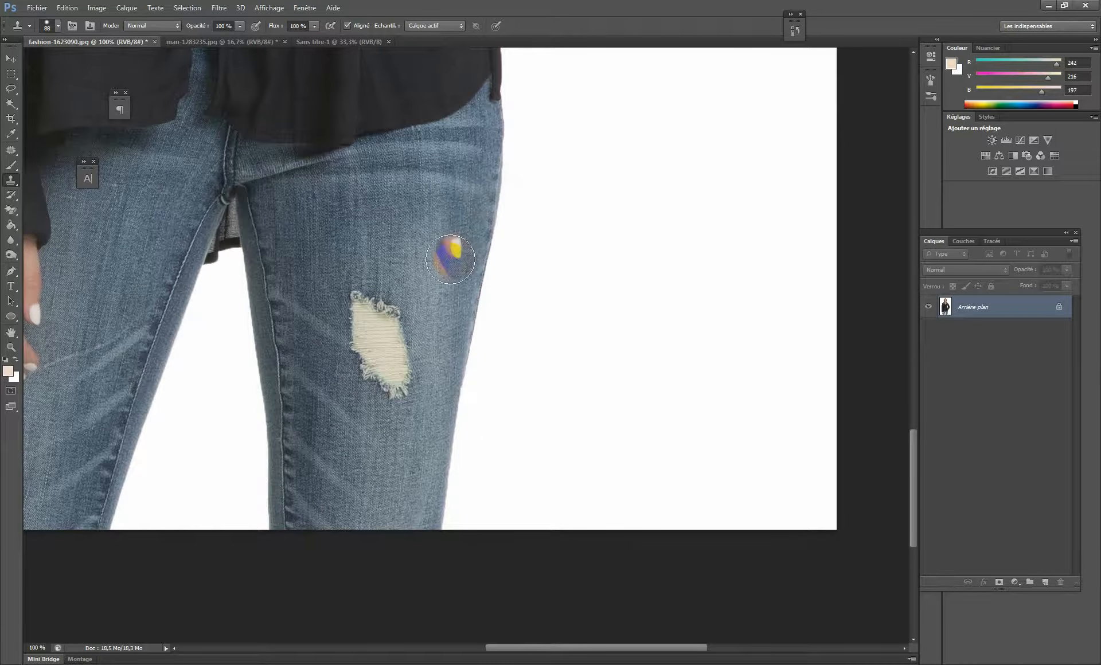
- Sample intact denim around the ripped hole on the thigh and clone it over the hole
{"action": "left_click_drag", "start_coordinate": [402, 320], "coordinate": [403, 257]}
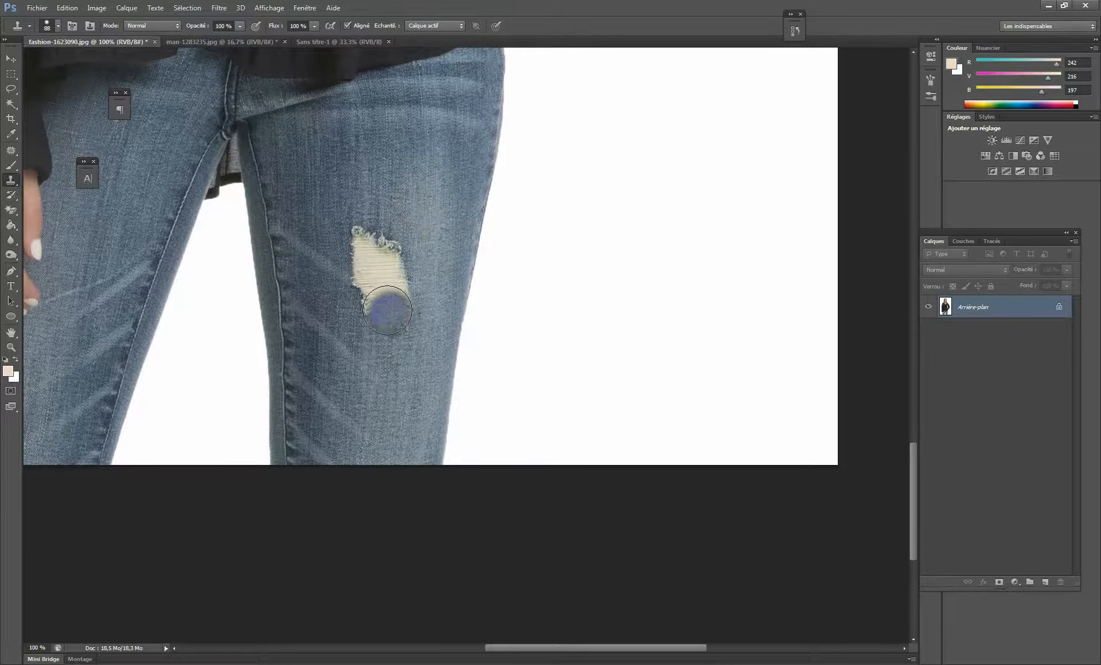
{"action": "left_click", "coordinate": [274, 239], "text": "alt"}
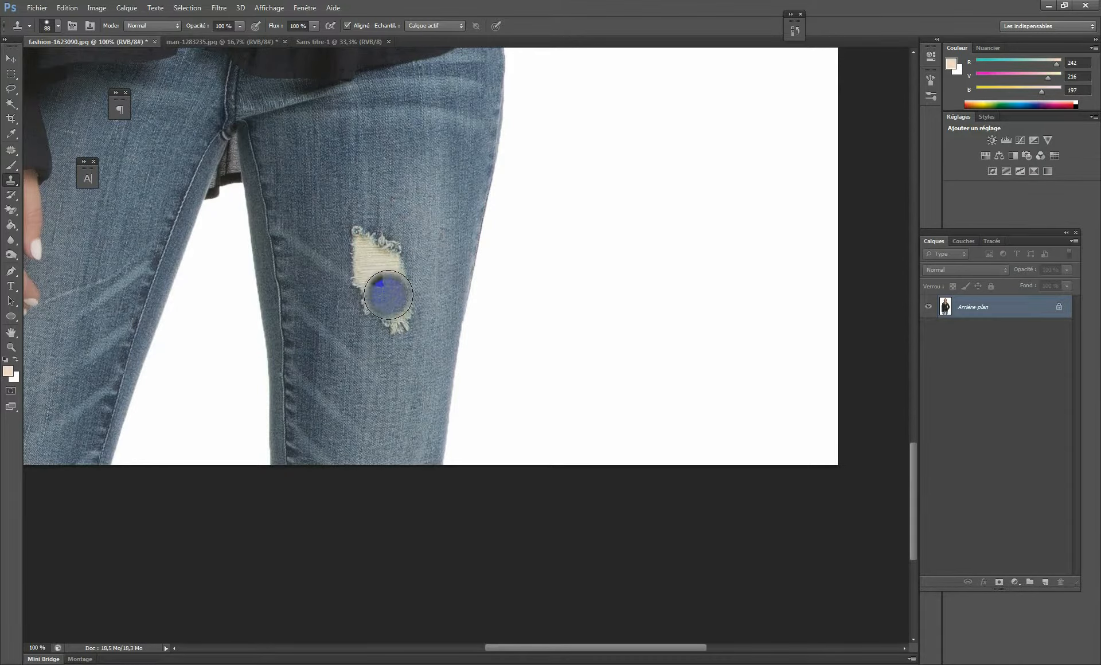
{"action": "left_click", "coordinate": [439, 282], "text": "alt"}
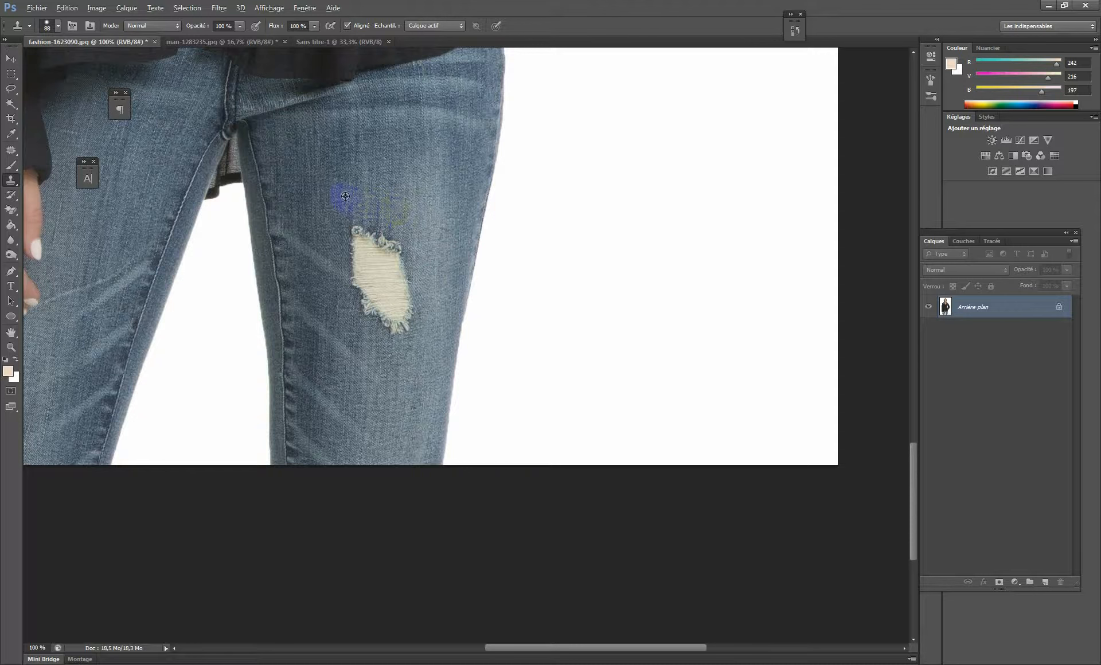
{"action": "mouse_move", "coordinate": [357, 202]}
{"action": "left_mouse_down"}
{"action": "mouse_move", "coordinate": [391, 251]}
{"action": "mouse_move", "coordinate": [361, 251]}
{"action": "mouse_move", "coordinate": [368, 262]}
{"action": "mouse_move", "coordinate": [401, 283]}
{"action": "mouse_move", "coordinate": [372, 283]}
{"action": "mouse_move", "coordinate": [404, 316]}
{"action": "mouse_move", "coordinate": [376, 318]}
{"action": "mouse_move", "coordinate": [407, 276]}
{"action": "mouse_move", "coordinate": [430, 300]}
{"action": "left_mouse_up"}
- Blend the upper part of the patched thigh with short clone dabs from freshly sampled denim beside it
{"action": "scroll", "coordinate": [394, 278], "scroll_direction": "down", "scroll_amount": 2}
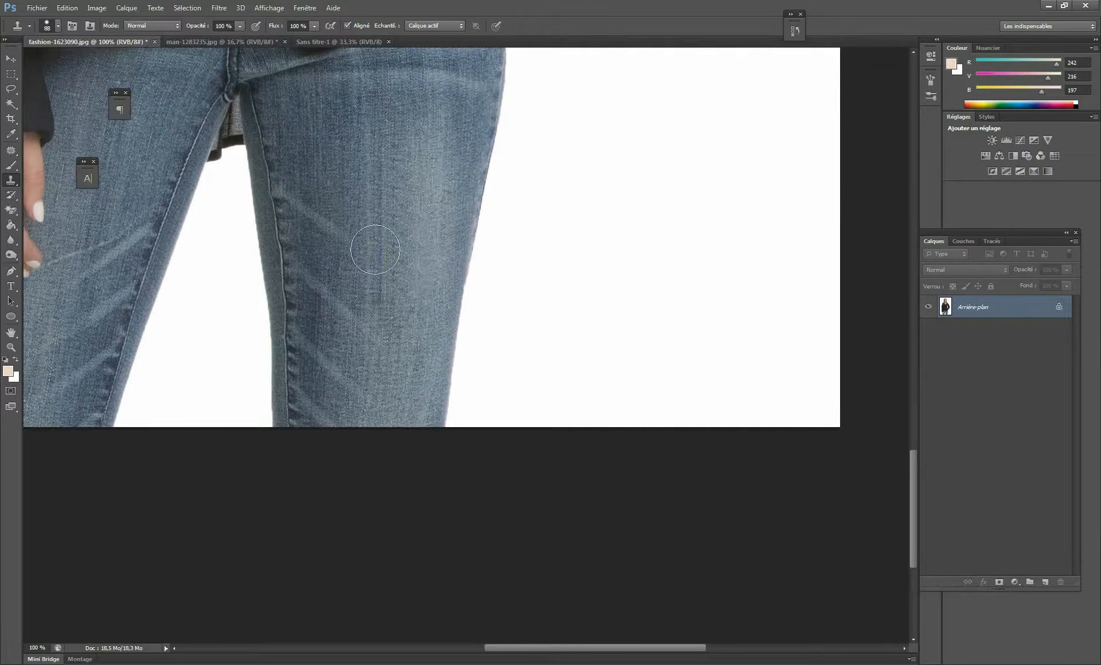
{"action": "left_click", "coordinate": [323, 224]}
{"action": "left_click", "coordinate": [395, 275], "text": "alt"}
{"action": "left_click", "coordinate": [325, 228]}
{"action": "left_click", "coordinate": [382, 268], "text": "alt"}
{"action": "left_click", "coordinate": [329, 229]}
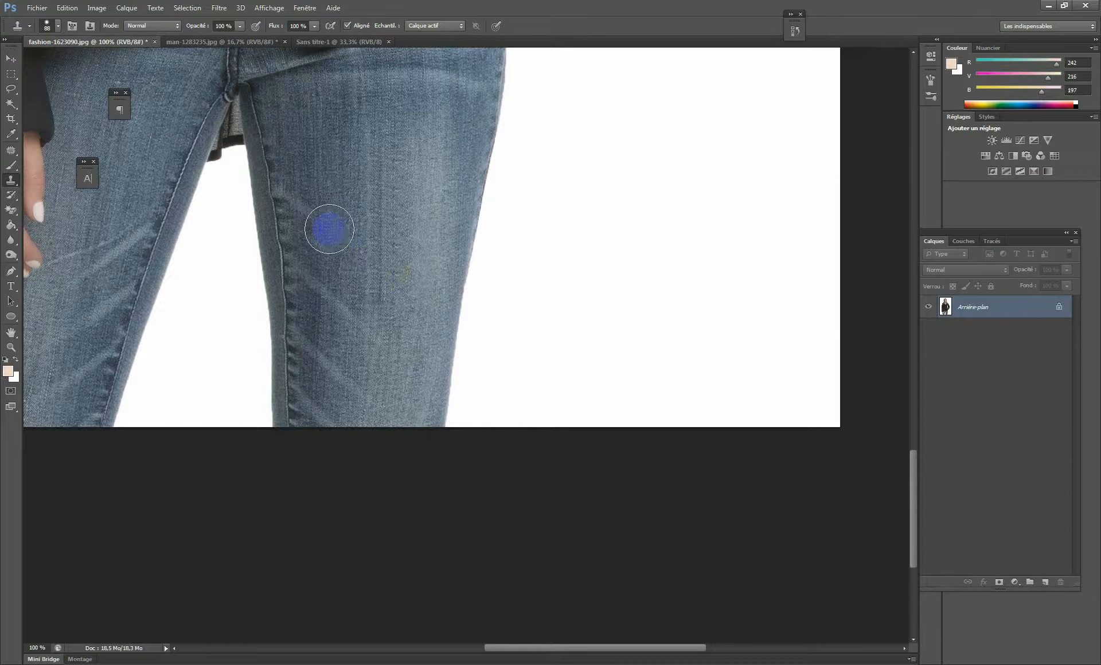
{"action": "left_click", "coordinate": [416, 227], "text": "alt"}
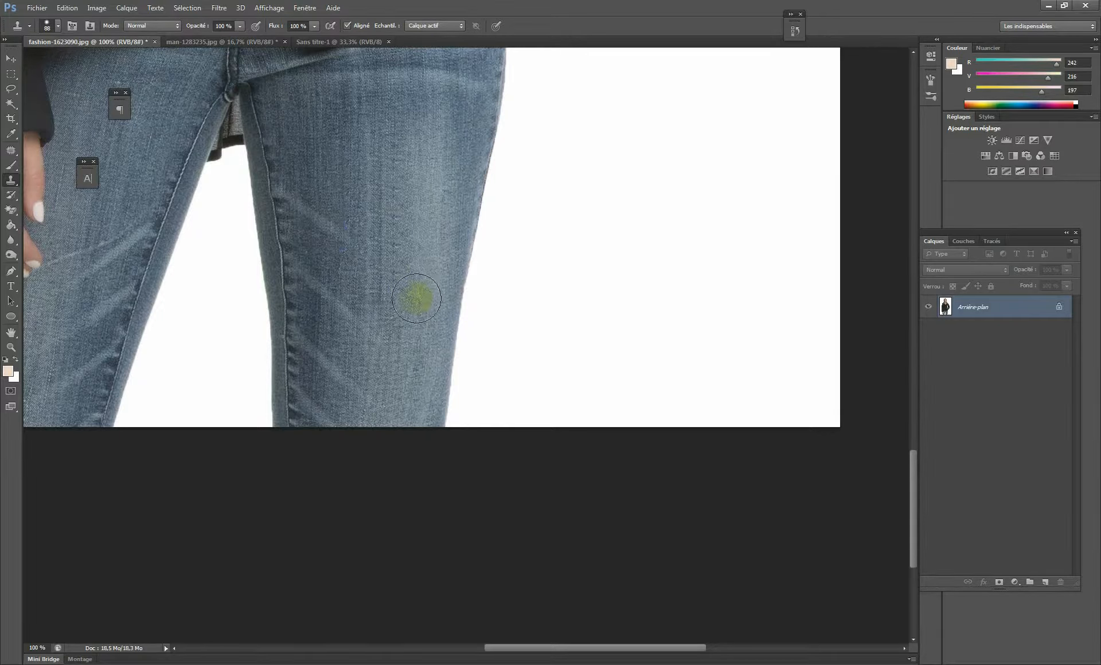
{"action": "left_click", "coordinate": [374, 173]}
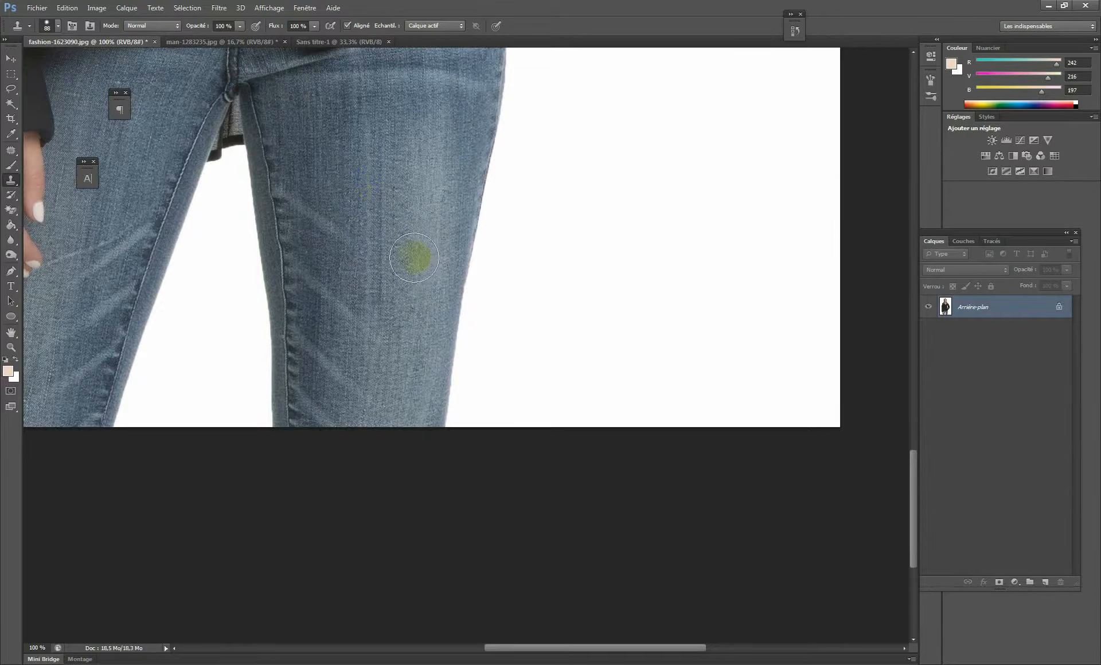
- Touch up the creases in the lower and inner part of the patched thigh with resampled denim
{"action": "left_click", "coordinate": [315, 303]}
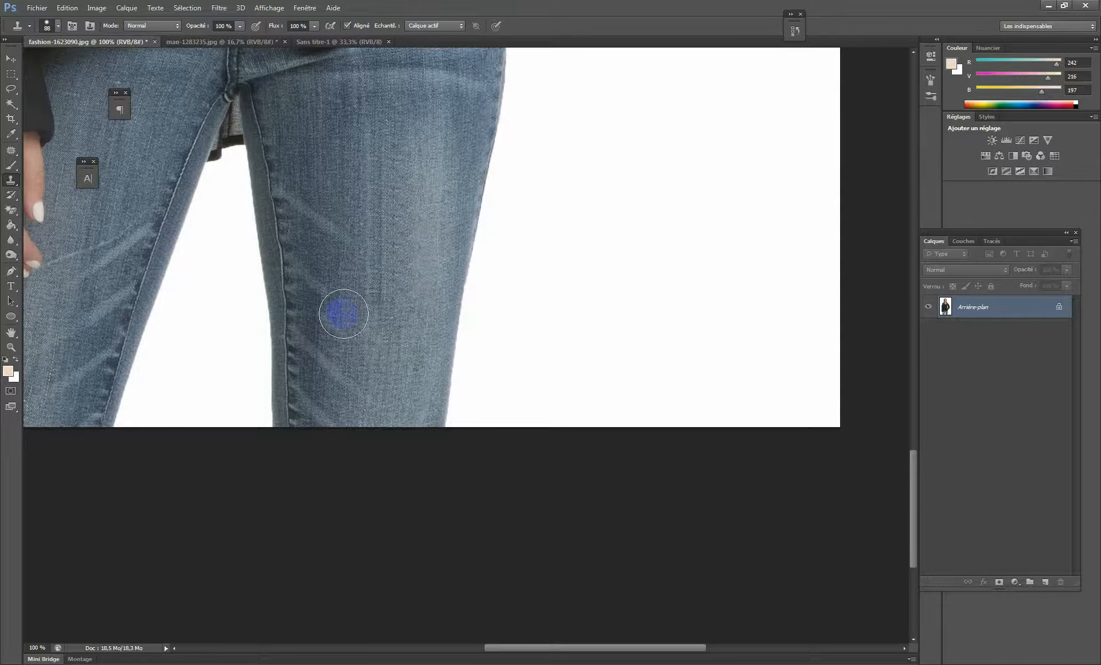
{"action": "left_click", "coordinate": [393, 336], "text": "alt"}
{"action": "left_click", "coordinate": [341, 309]}
{"action": "left_click", "coordinate": [387, 353], "text": "alt"}
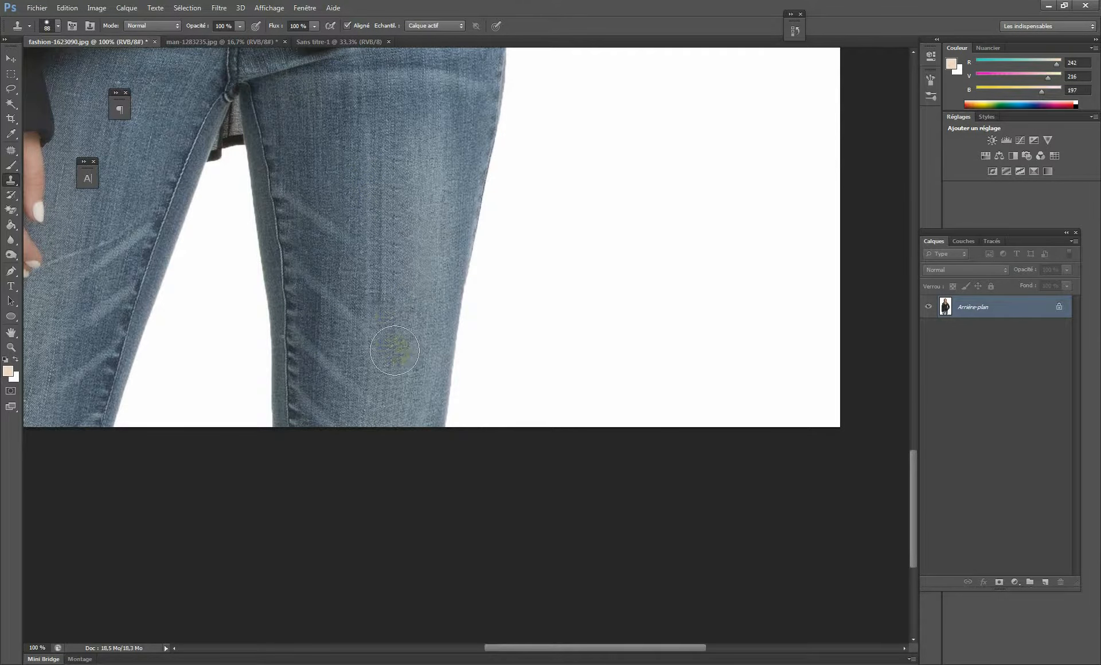
{"action": "left_click", "coordinate": [355, 316]}
{"action": "left_click", "coordinate": [353, 243]}
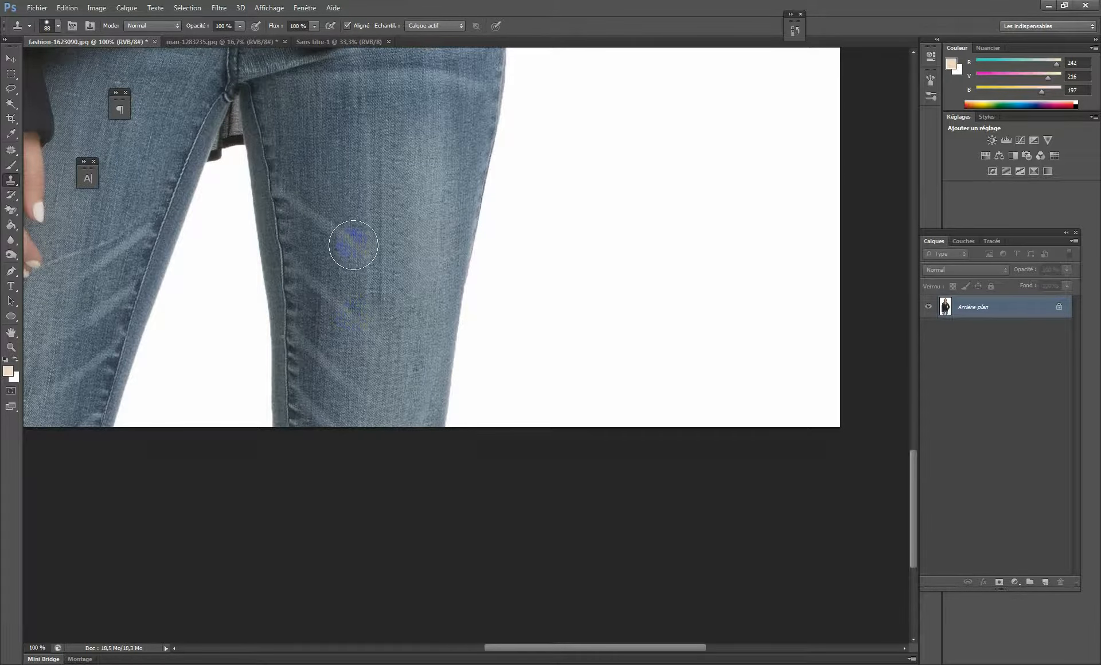
{"action": "left_click", "coordinate": [351, 242]}
{"action": "left_click_drag", "start_coordinate": [351, 243], "coordinate": [379, 265]}
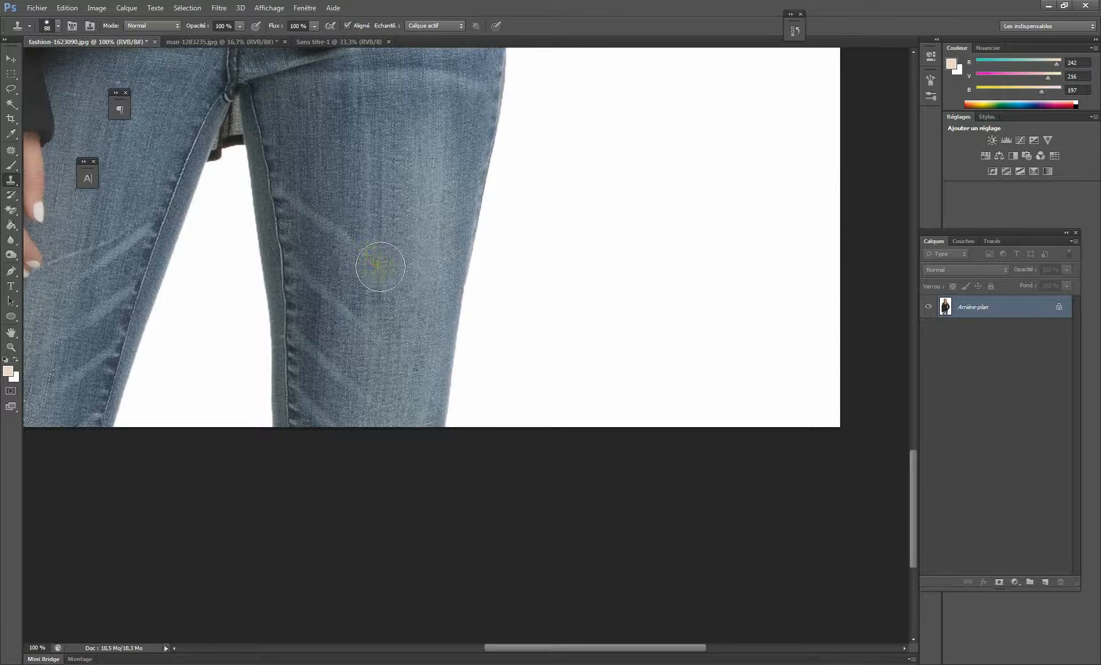
- Reduce the clone brush size to 35 px for finer retouching of the patched thigh
{"action": "left_click", "coordinate": [457, 244], "text": "alt"}
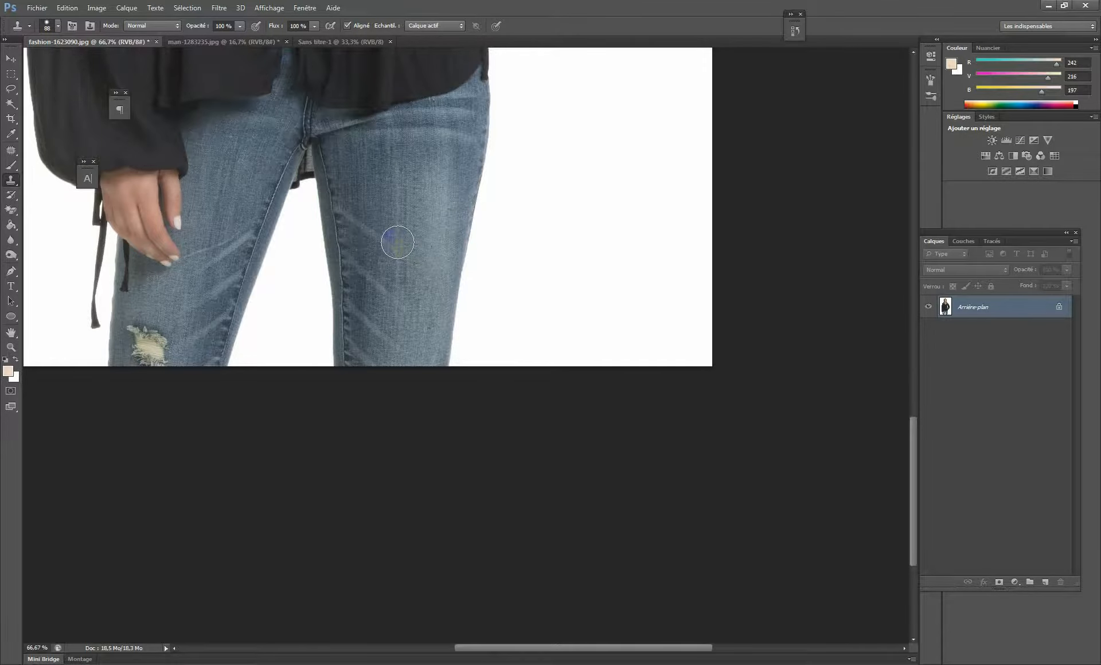
{"action": "left_click", "coordinate": [399, 291], "text": "ctrl"}
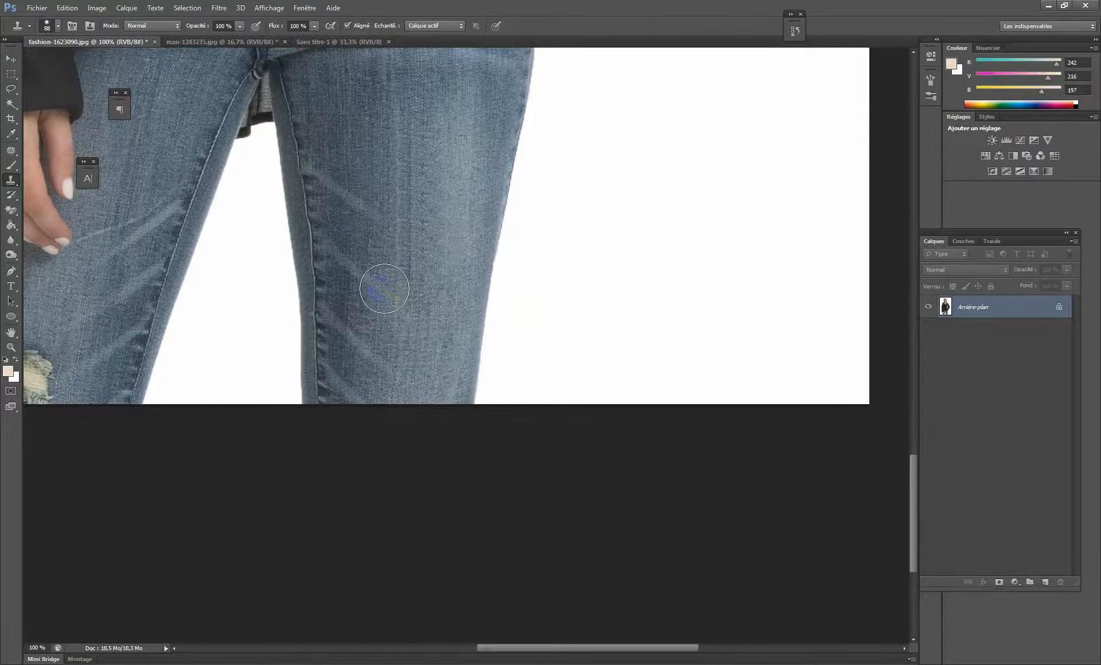
{"action": "right_click", "coordinate": [389, 290]}
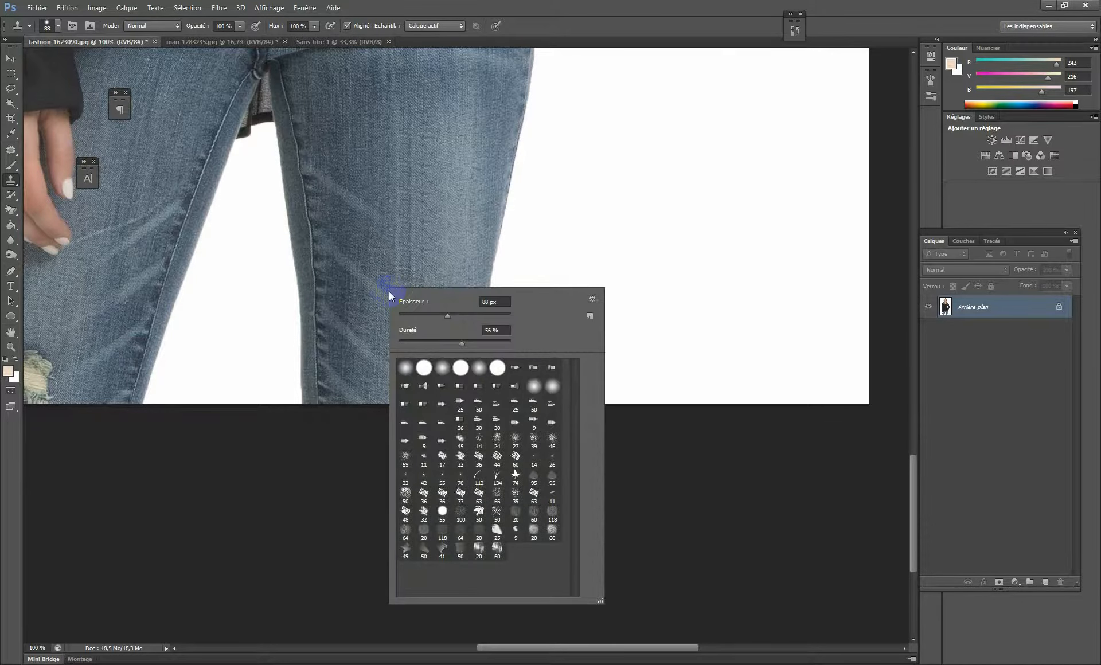
{"action": "left_click_drag", "start_coordinate": [445, 315], "coordinate": [418, 315]}
{"action": "key", "text": "Return"}
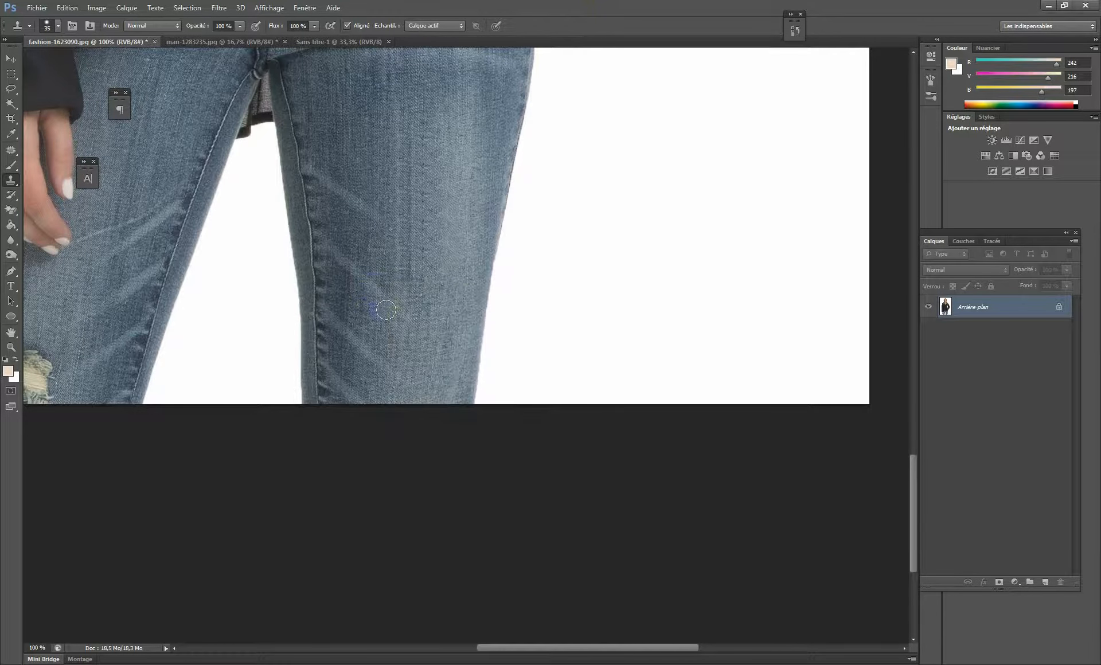
- Sample the lower diagonal crease on the patched thigh and clone it along the end of the crease above
{"action": "left_click", "coordinate": [376, 293], "text": "alt"}
{"action": "left_click", "coordinate": [370, 214]}
{"action": "left_click_drag", "start_coordinate": [369, 211], "coordinate": [394, 232]}
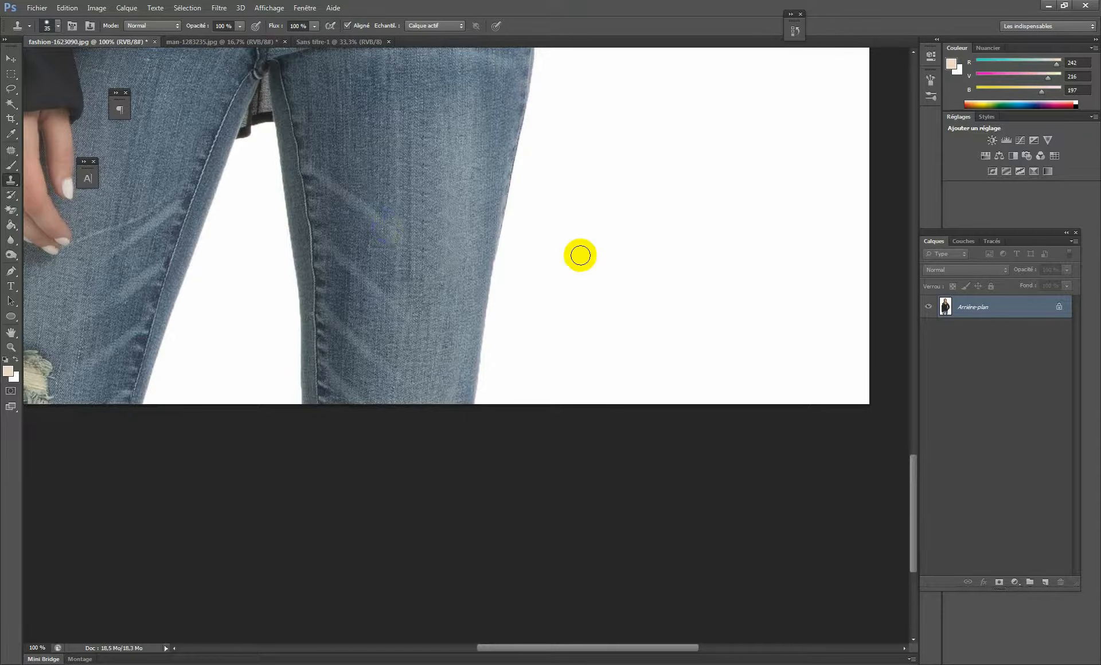
- Examine the remaining ripped hole on the other leg at several magnifications
{"action": "left_click", "coordinate": [488, 225], "text": "alt"}
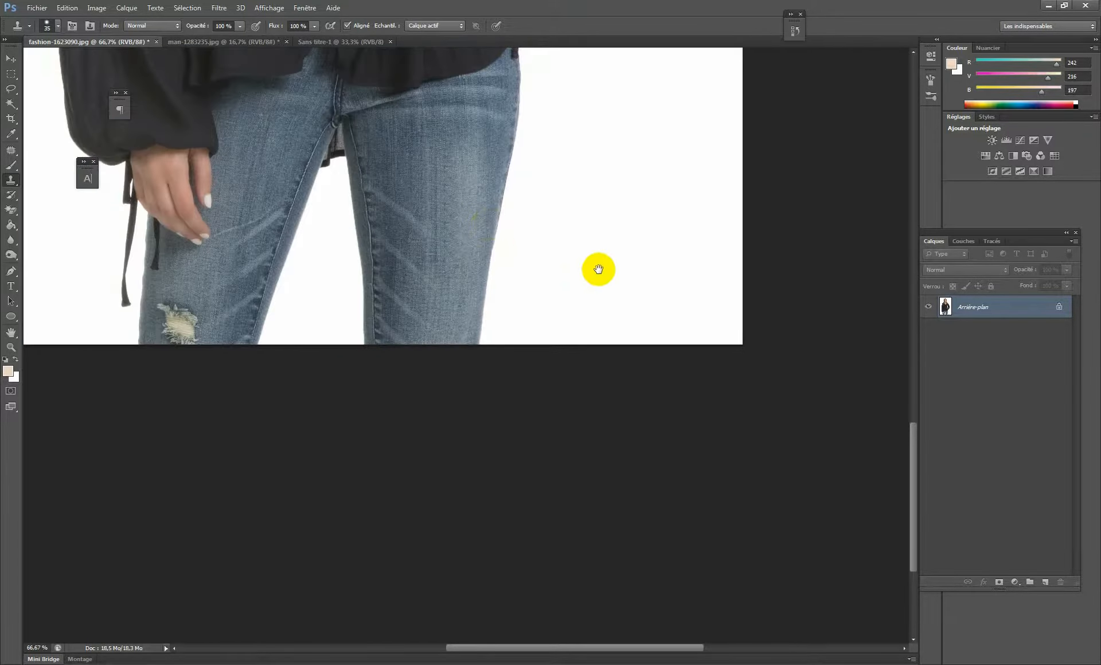
{"action": "left_click_drag", "start_coordinate": [231, 278], "coordinate": [303, 241]}
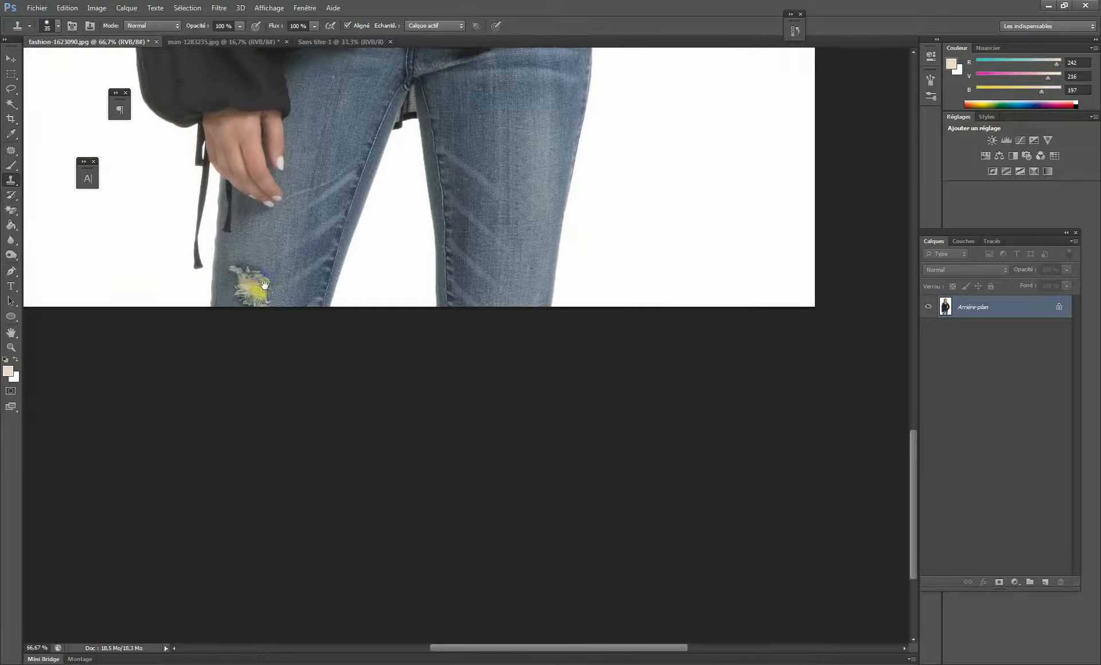
{"action": "left_click", "coordinate": [260, 284], "text": "ctrl"}
{"action": "left_click", "coordinate": [260, 284], "text": "ctrl"}
{"action": "left_click", "coordinate": [260, 284], "text": "ctrl"}
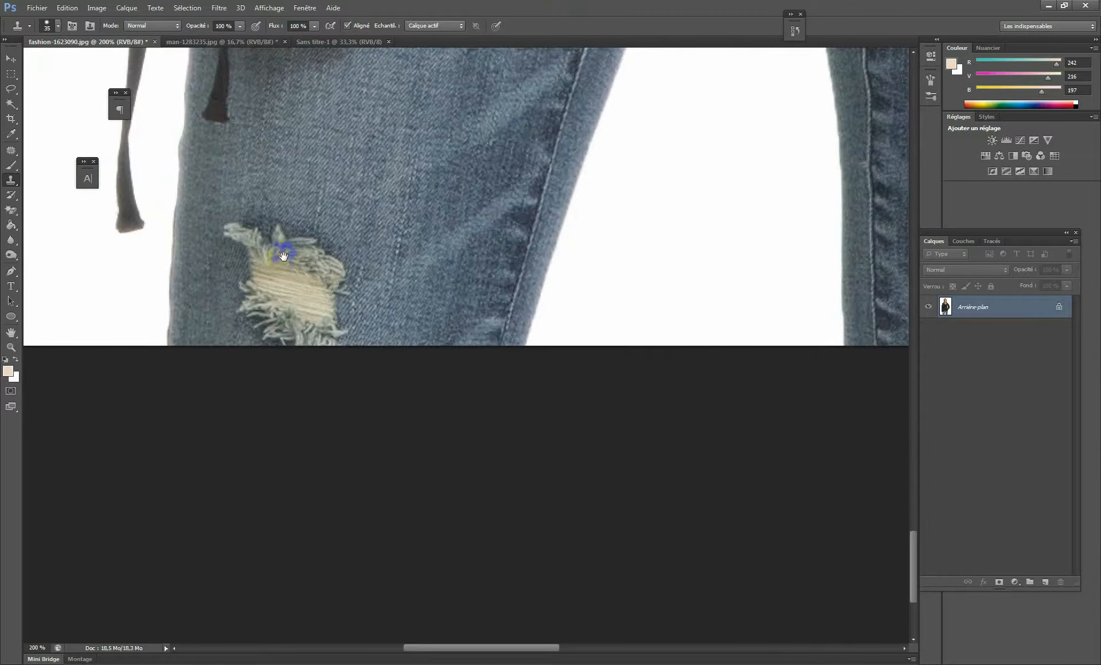
{"action": "left_click", "coordinate": [322, 207], "text": "alt"}
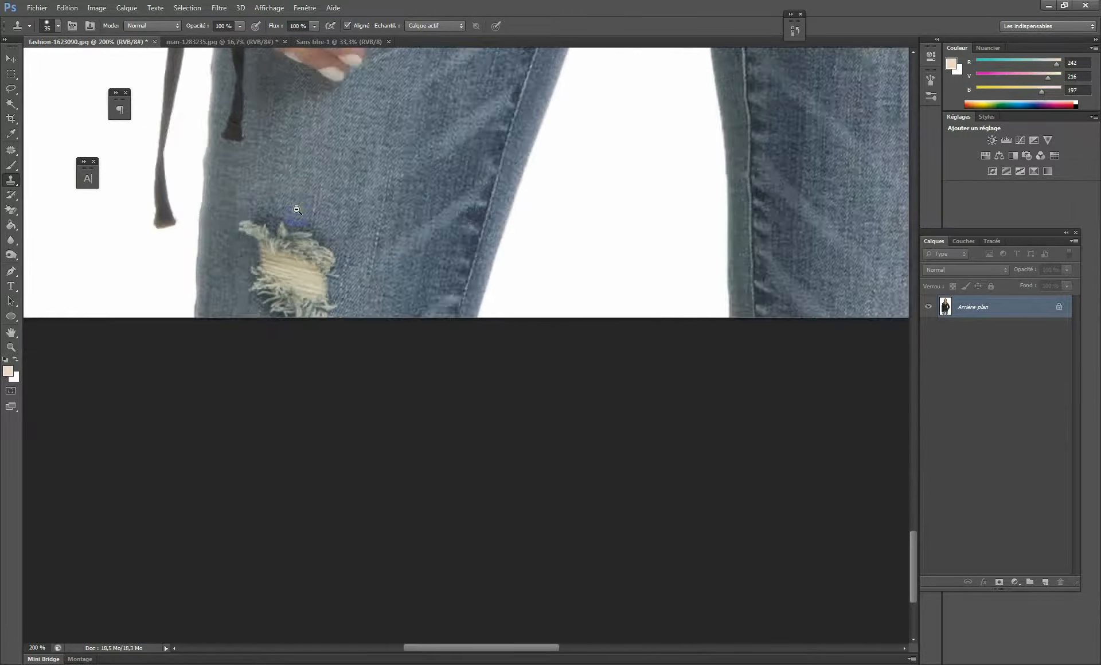
{"action": "left_click_drag", "start_coordinate": [326, 200], "coordinate": [305, 226]}
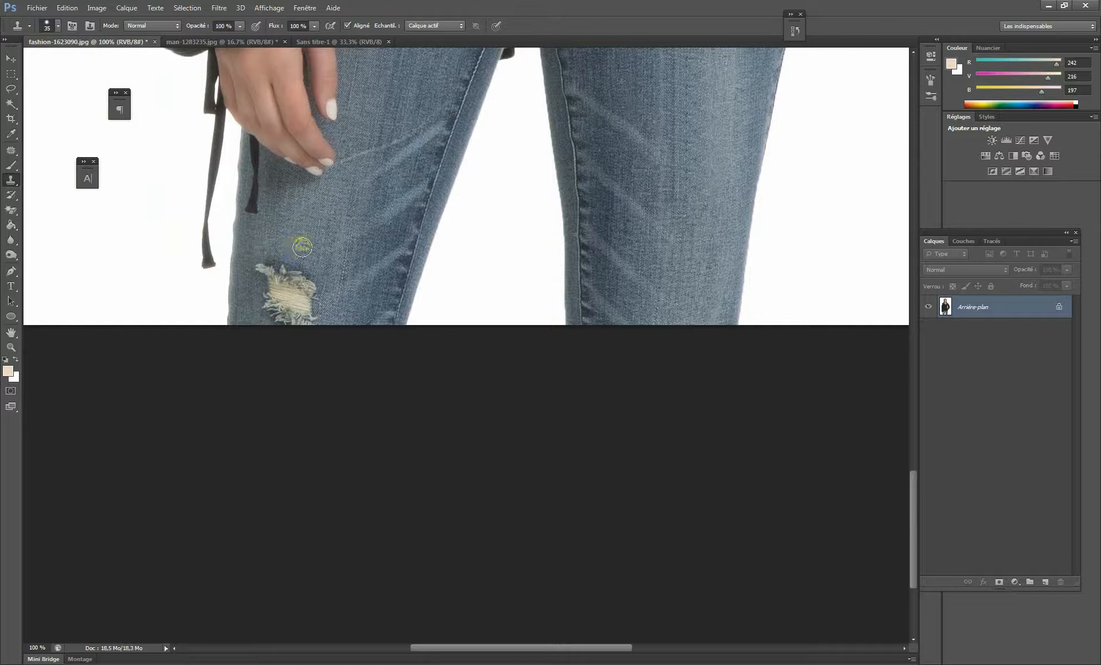
{"action": "mouse_move", "coordinate": [302, 247]}
{"action": "left_mouse_down"}
{"action": "mouse_move", "coordinate": [281, 243]}
{"action": "mouse_move", "coordinate": [302, 258]}
{"action": "left_mouse_up"}
- Touch up the upper inner creases of the already patched thigh with short clone dabs from resampled denim
{"action": "left_click", "coordinate": [621, 159], "text": "alt"}
{"action": "left_click", "coordinate": [615, 148]}
{"action": "left_click", "coordinate": [667, 183], "text": "alt"}
{"action": "left_click", "coordinate": [607, 130]}
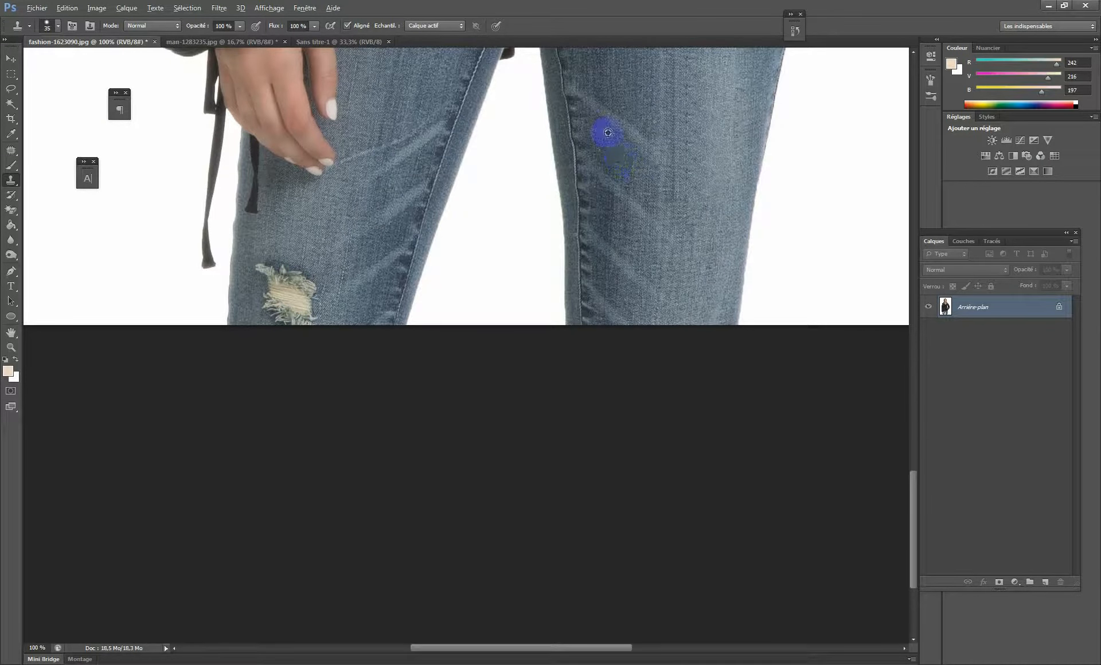
{"action": "left_click", "coordinate": [629, 136], "text": "alt"}
{"action": "left_click_drag", "start_coordinate": [599, 146], "coordinate": [591, 146]}
- Try to cover the remaining ripped hole with denim sampled from the opposite thigh, and undo that stroke
{"action": "left_click", "coordinate": [626, 151], "text": "alt"}
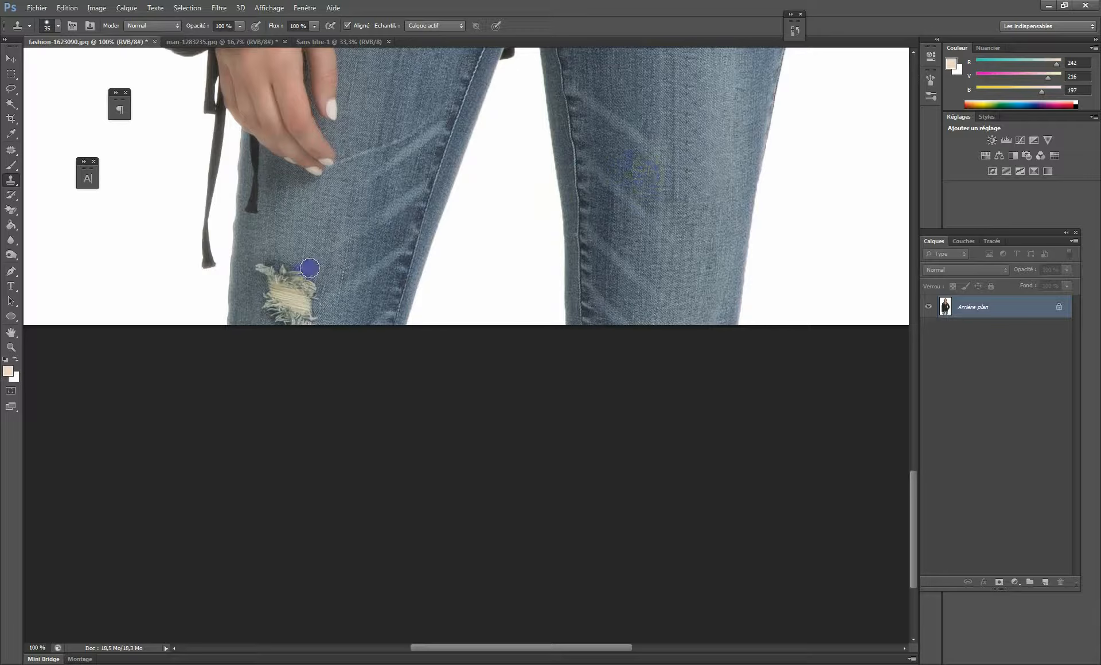
{"action": "mouse_move", "coordinate": [312, 265]}
{"action": "left_mouse_down"}
{"action": "mouse_move", "coordinate": [271, 269]}
{"action": "mouse_move", "coordinate": [300, 286]}
{"action": "mouse_move", "coordinate": [260, 274]}
{"action": "mouse_move", "coordinate": [310, 296]}
{"action": "mouse_move", "coordinate": [310, 310]}
{"action": "mouse_move", "coordinate": [280, 307]}
{"action": "left_mouse_up"}
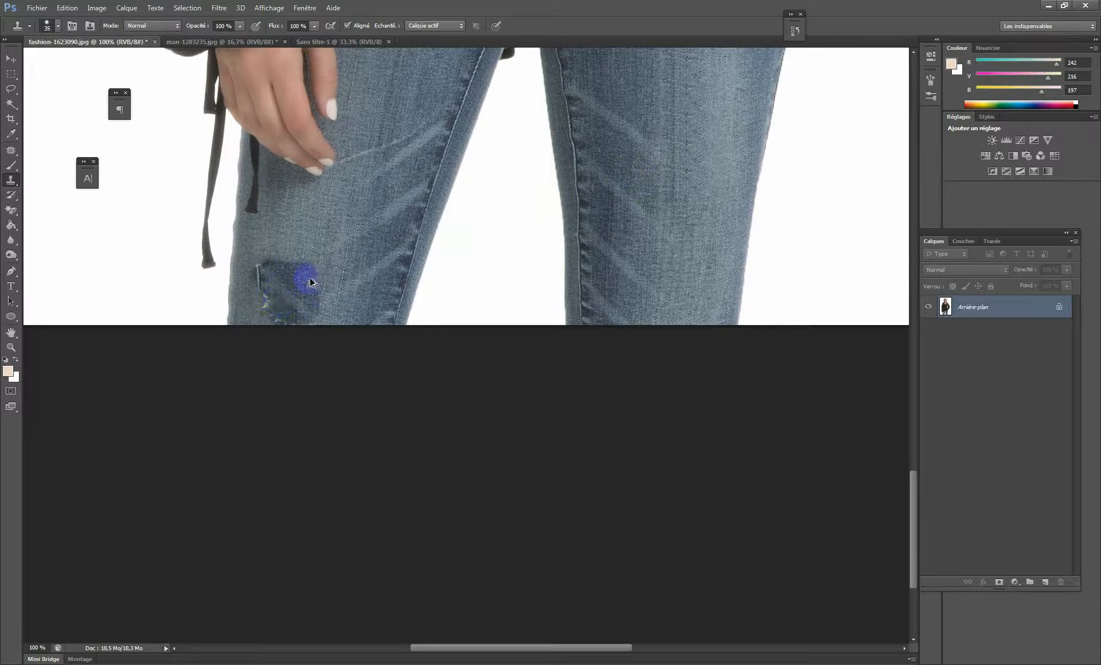
{"action": "key", "text": "ctrl+z"}
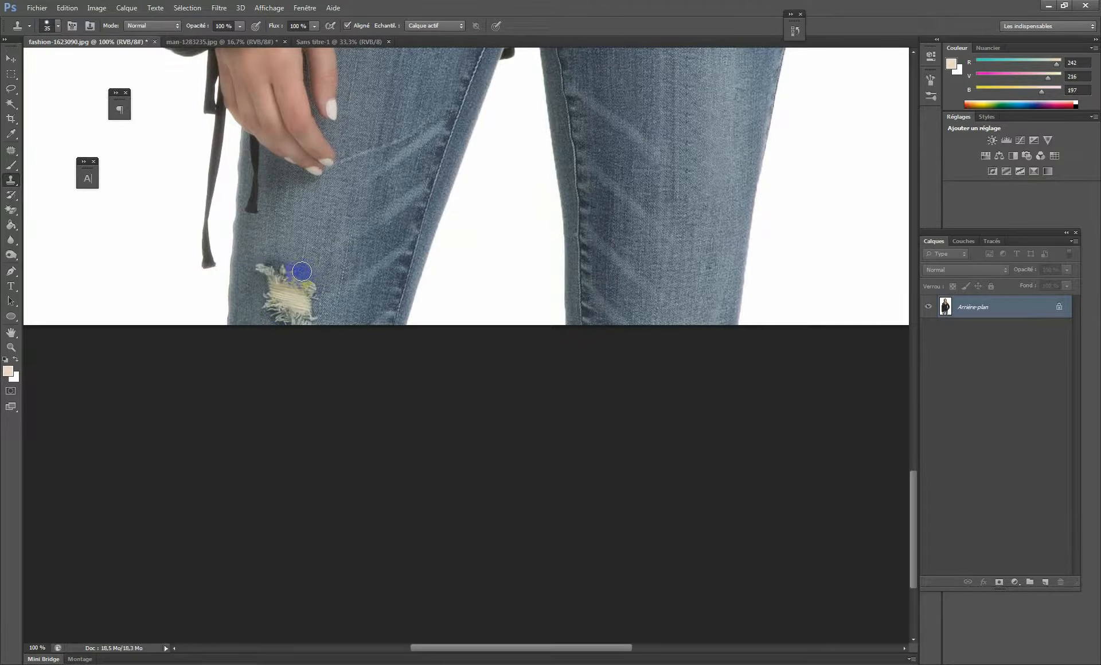
- Try to clone denim over the remaining hole and blend its lower and inner area with resampled dabs
{"action": "mouse_move", "coordinate": [301, 271]}
{"action": "left_mouse_down"}
{"action": "mouse_move", "coordinate": [296, 261]}
{"action": "mouse_move", "coordinate": [320, 275]}
{"action": "mouse_move", "coordinate": [263, 267]}
{"action": "mouse_move", "coordinate": [309, 282]}
{"action": "mouse_move", "coordinate": [275, 283]}
{"action": "mouse_move", "coordinate": [312, 290]}
{"action": "mouse_move", "coordinate": [290, 305]}
{"action": "mouse_move", "coordinate": [272, 301]}
{"action": "mouse_move", "coordinate": [304, 316]}
{"action": "mouse_move", "coordinate": [278, 323]}
{"action": "mouse_move", "coordinate": [275, 306]}
{"action": "left_mouse_up"}
{"action": "left_click", "coordinate": [297, 321]}
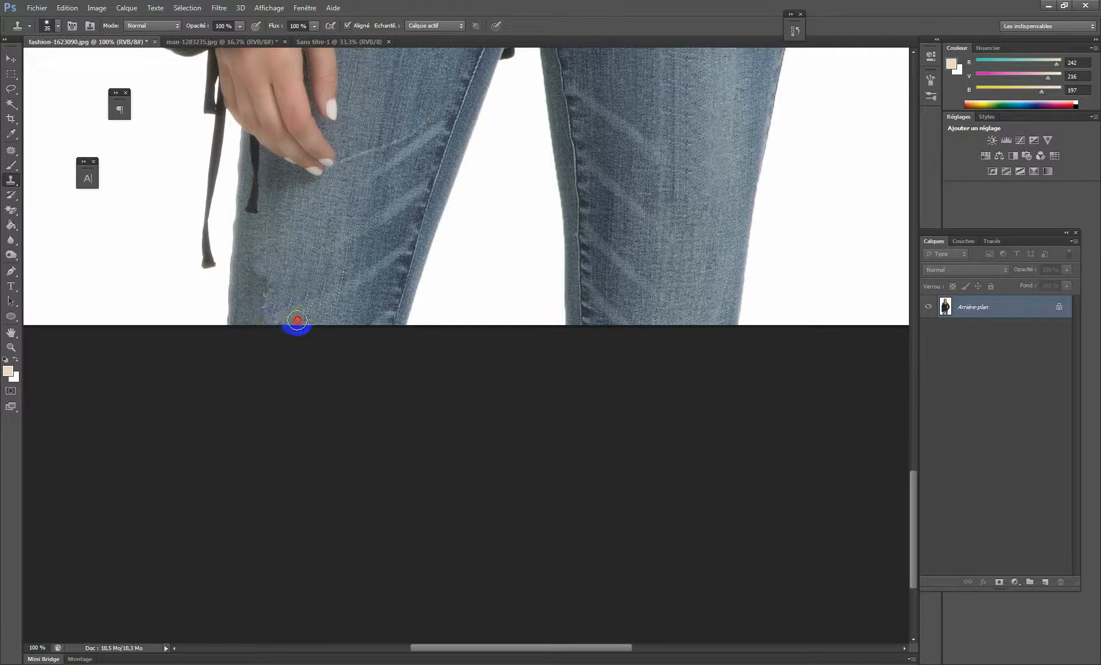
{"action": "left_click", "coordinate": [260, 245], "text": "alt"}
{"action": "left_click", "coordinate": [264, 321]}
{"action": "left_click", "coordinate": [274, 233], "text": "alt"}
{"action": "left_click", "coordinate": [270, 321]}
{"action": "left_click", "coordinate": [277, 236], "text": "alt"}
{"action": "left_click", "coordinate": [272, 300]}
{"action": "left_click", "coordinate": [276, 250], "text": "alt"}
{"action": "left_click", "coordinate": [276, 291]}
{"action": "left_click", "coordinate": [290, 261], "text": "alt"}
{"action": "left_click", "coordinate": [269, 272]}
{"action": "left_click", "coordinate": [237, 286], "text": "alt"}
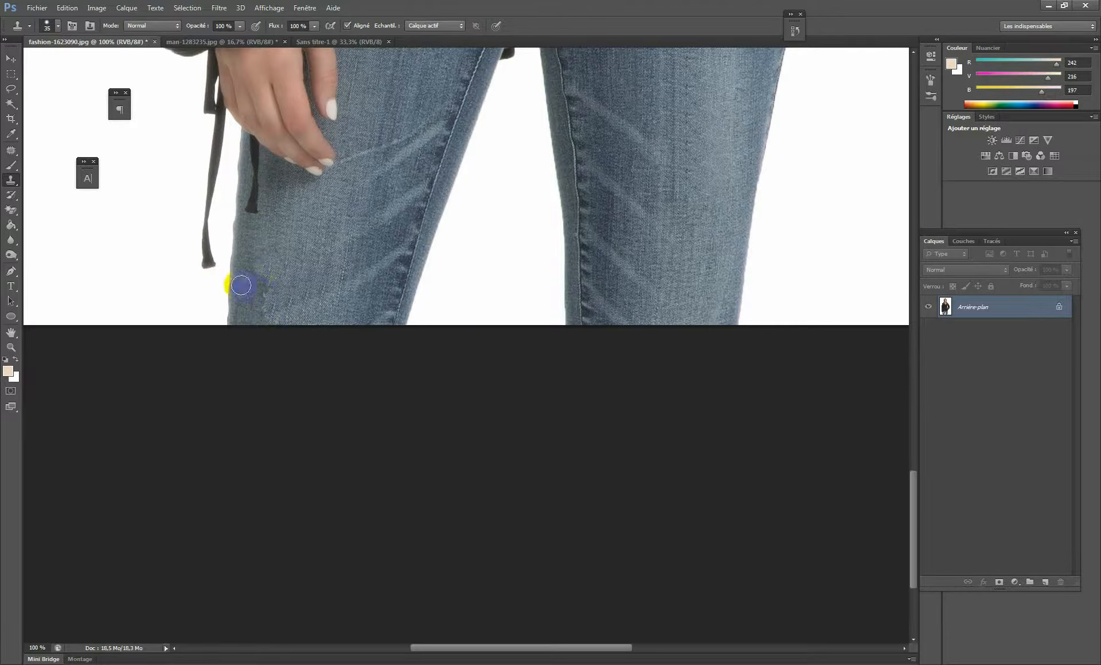
- Try to even out the upper part and outer edge of the second patch with dabs from surrounding denim
{"action": "left_click", "coordinate": [267, 271]}
{"action": "left_click", "coordinate": [285, 258], "text": "alt"}
{"action": "left_click", "coordinate": [276, 293]}
{"action": "left_click", "coordinate": [276, 273]}
{"action": "left_click", "coordinate": [307, 257], "text": "alt"}
{"action": "left_click", "coordinate": [263, 269]}
{"action": "left_click", "coordinate": [283, 268], "text": "alt"}
{"action": "left_click", "coordinate": [249, 285]}
{"action": "left_click", "coordinate": [297, 277], "text": "alt"}
{"action": "left_click", "coordinate": [271, 290]}
{"action": "left_click", "coordinate": [309, 281], "text": "alt"}
- Undo all clone strokes made on the second ripped hole
{"action": "key", "text": "ctrl+alt+z"}
{"action": "key", "text": "ctrl+alt+z"}
{"action": "key", "text": "ctrl+alt+z"}
{"action": "key", "text": "ctrl+alt+z"}
{"action": "key", "text": "ctrl+alt+z"}
{"action": "key", "text": "ctrl+alt+z"}
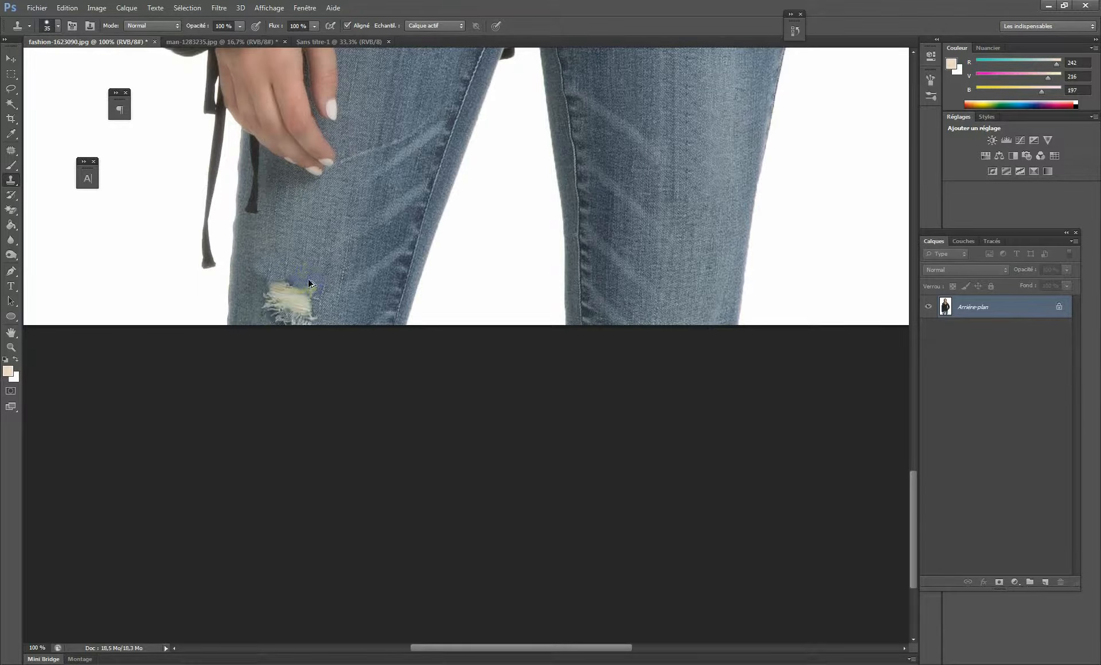
{"action": "key", "text": "ctrl+alt+z"}
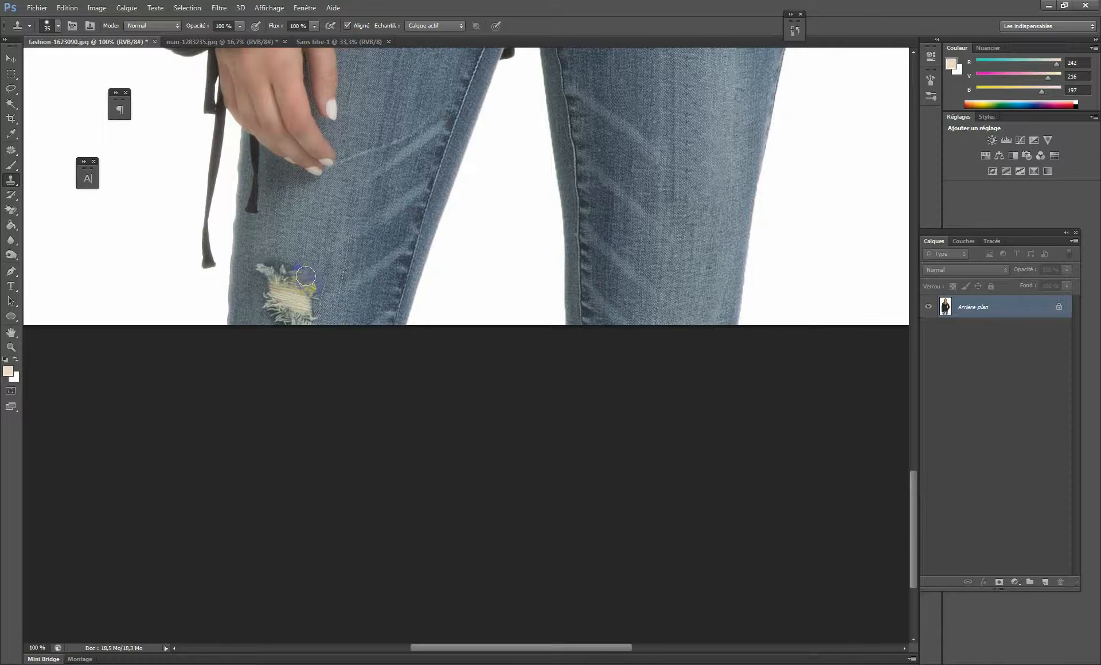
- Set the clone brush to 66 px with 0% hardness
{"action": "right_click", "coordinate": [303, 238]}
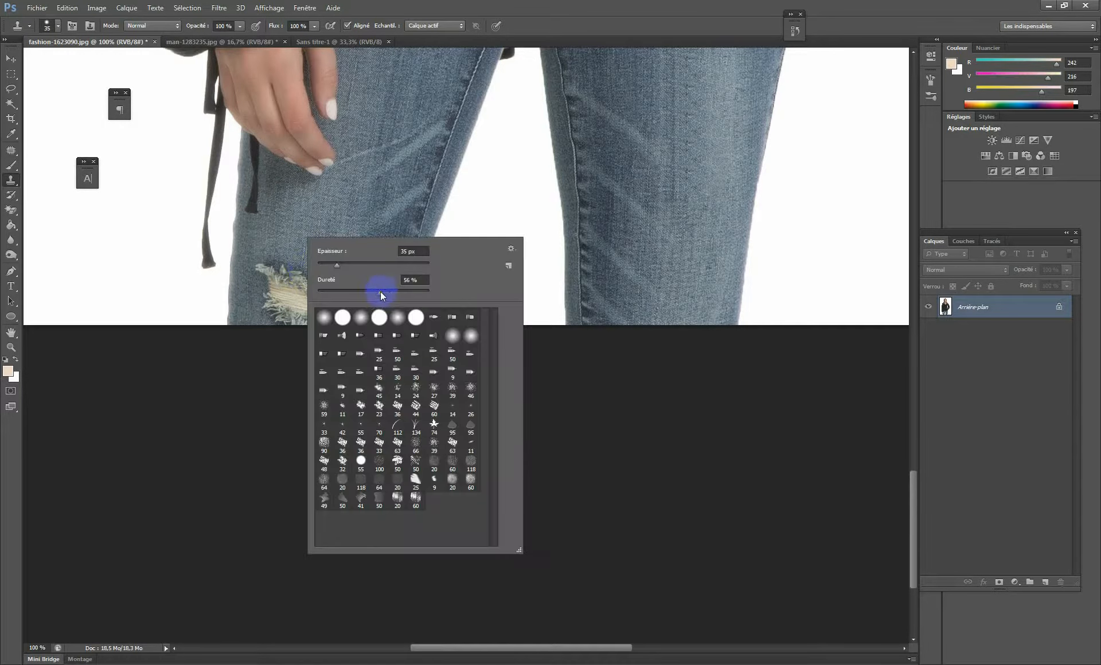
{"action": "left_click_drag", "start_coordinate": [381, 292], "coordinate": [315, 295]}
{"action": "left_click_drag", "start_coordinate": [335, 266], "coordinate": [347, 267]}
{"action": "left_click", "coordinate": [544, 6]}
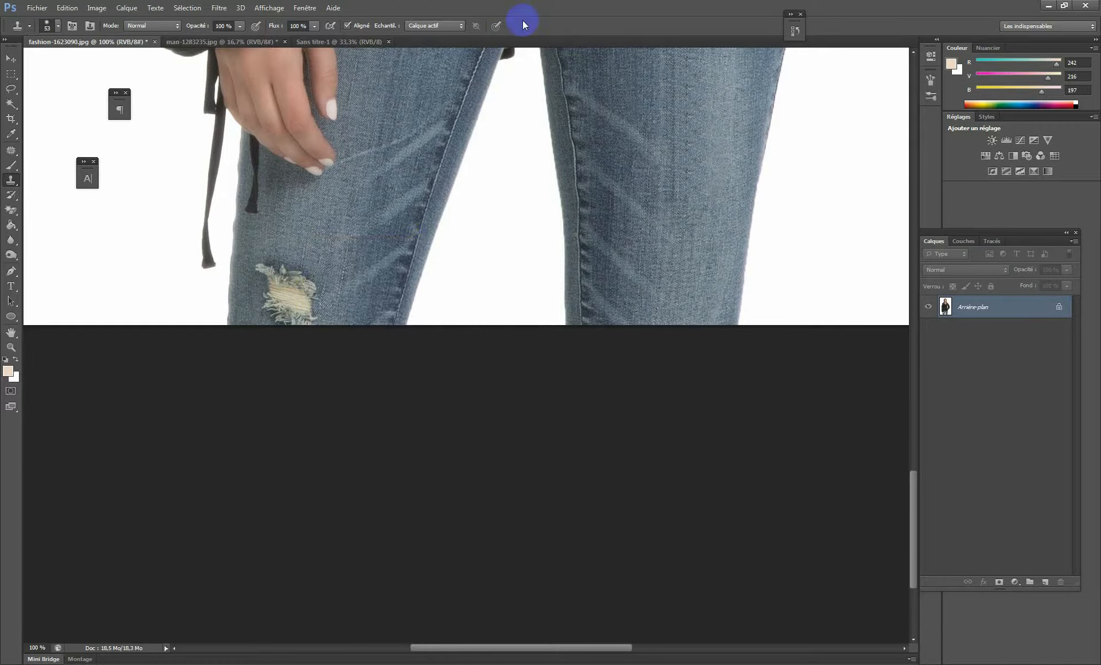
{"action": "right_click", "coordinate": [302, 246]}
{"action": "left_click_drag", "start_coordinate": [341, 270], "coordinate": [340, 272]}
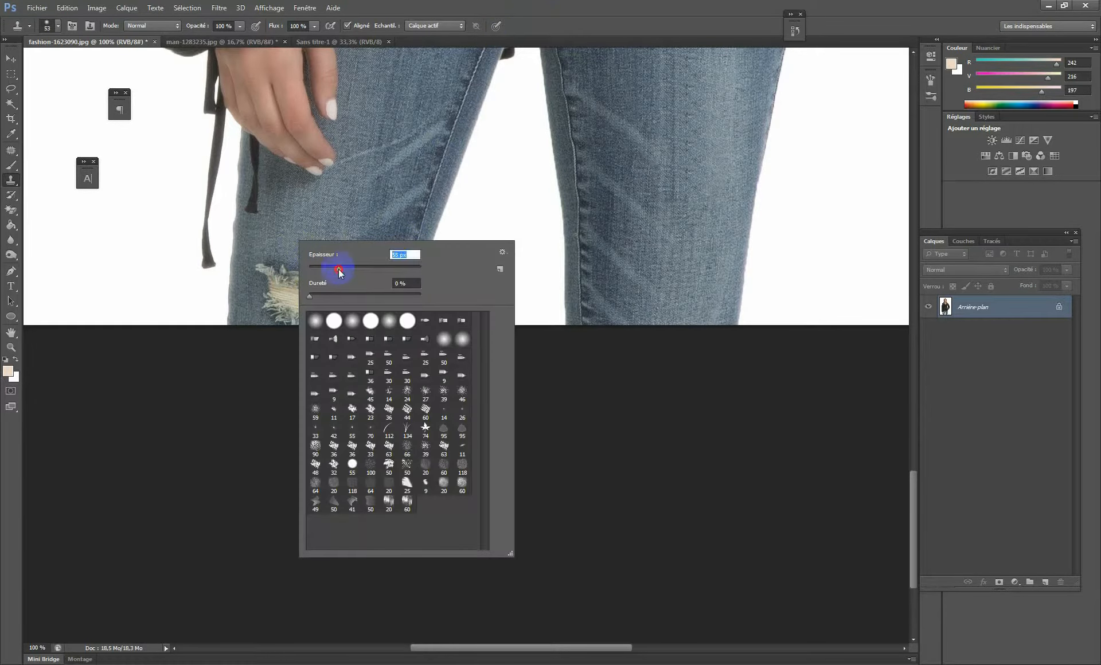
{"action": "left_click", "coordinate": [493, 5]}
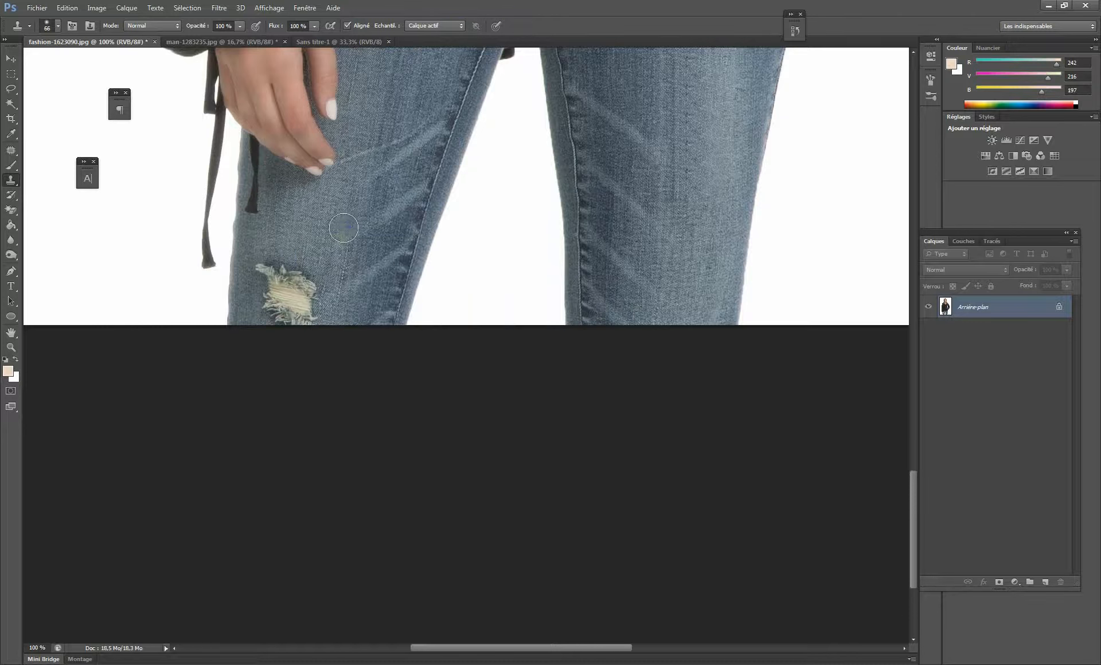
- Sample denim above the remaining ripped hole and clone it over the hole and the fabric beside it
{"action": "left_click", "coordinate": [270, 241], "text": "alt"}
{"action": "mouse_move", "coordinate": [272, 262]}
{"action": "left_mouse_down"}
{"action": "mouse_move", "coordinate": [302, 271]}
{"action": "mouse_move", "coordinate": [269, 269]}
{"action": "mouse_move", "coordinate": [313, 286]}
{"action": "mouse_move", "coordinate": [272, 288]}
{"action": "mouse_move", "coordinate": [299, 307]}
{"action": "mouse_move", "coordinate": [271, 309]}
{"action": "mouse_move", "coordinate": [308, 309]}
{"action": "left_mouse_up"}
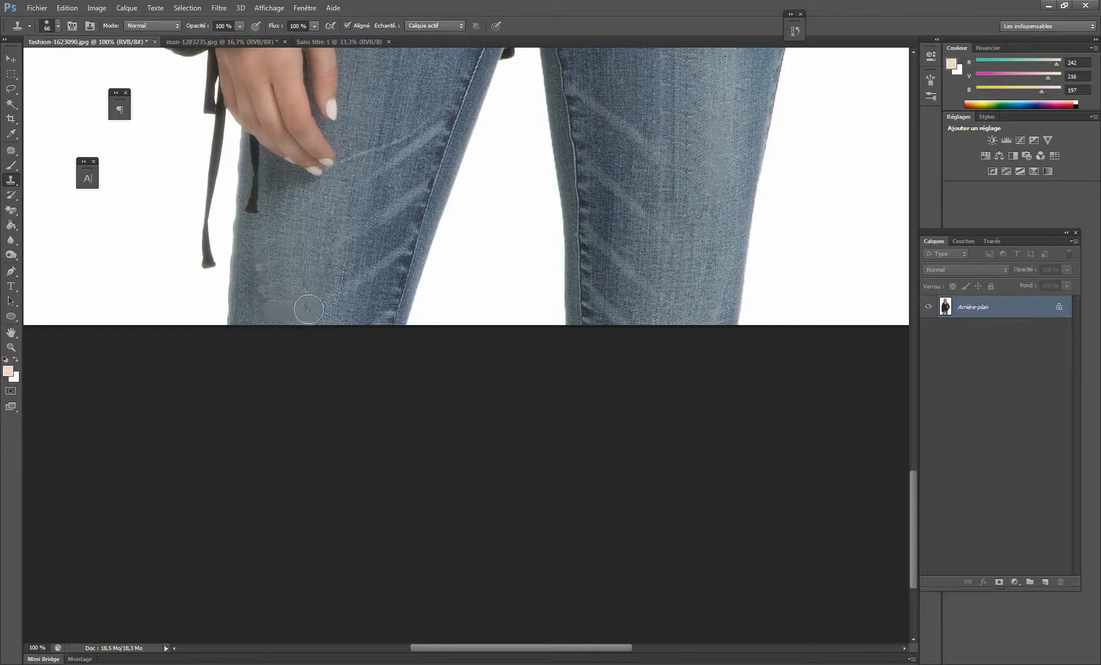
{"action": "left_click", "coordinate": [259, 247], "text": "alt"}
{"action": "mouse_move", "coordinate": [260, 238]}
{"action": "left_mouse_down"}
{"action": "mouse_move", "coordinate": [255, 311]}
{"action": "mouse_move", "coordinate": [260, 264]}
{"action": "mouse_move", "coordinate": [257, 320]}
{"action": "left_mouse_up"}
- Duplicate the background layer of the fashion photo
{"action": "scroll", "coordinate": [351, 247], "scroll_direction": "down", "scroll_amount": 3}
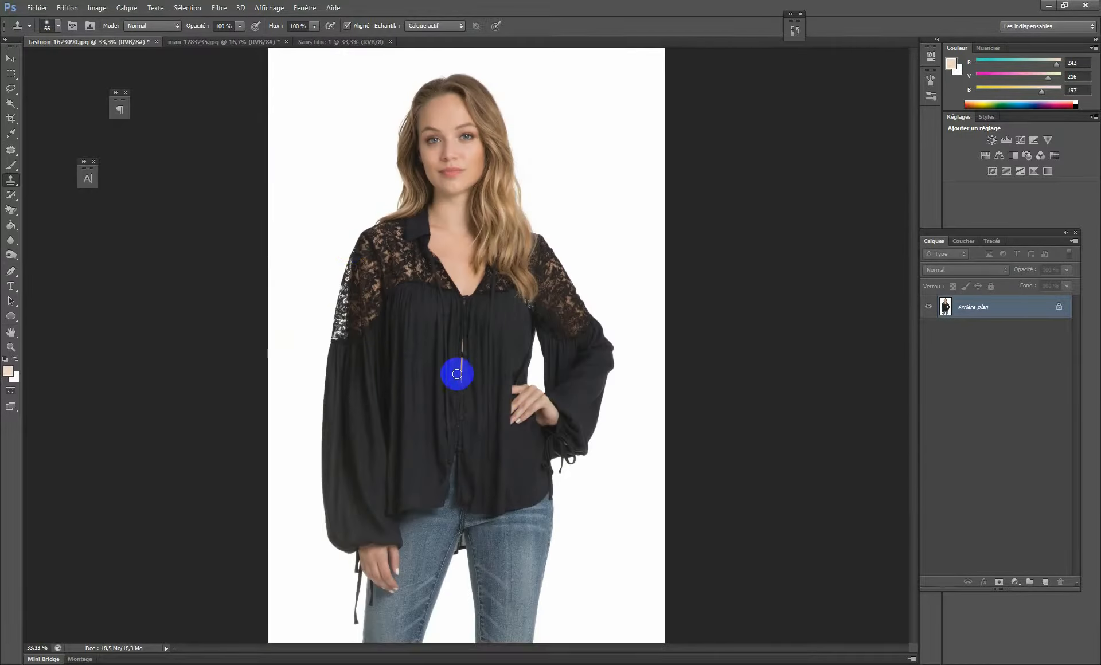
{"action": "mouse_move", "coordinate": [457, 374]}
{"action": "left_mouse_down"}
{"action": "mouse_move", "coordinate": [422, 381]}
{"action": "mouse_move", "coordinate": [428, 371]}
{"action": "left_mouse_up"}
{"action": "left_click", "coordinate": [974, 308]}
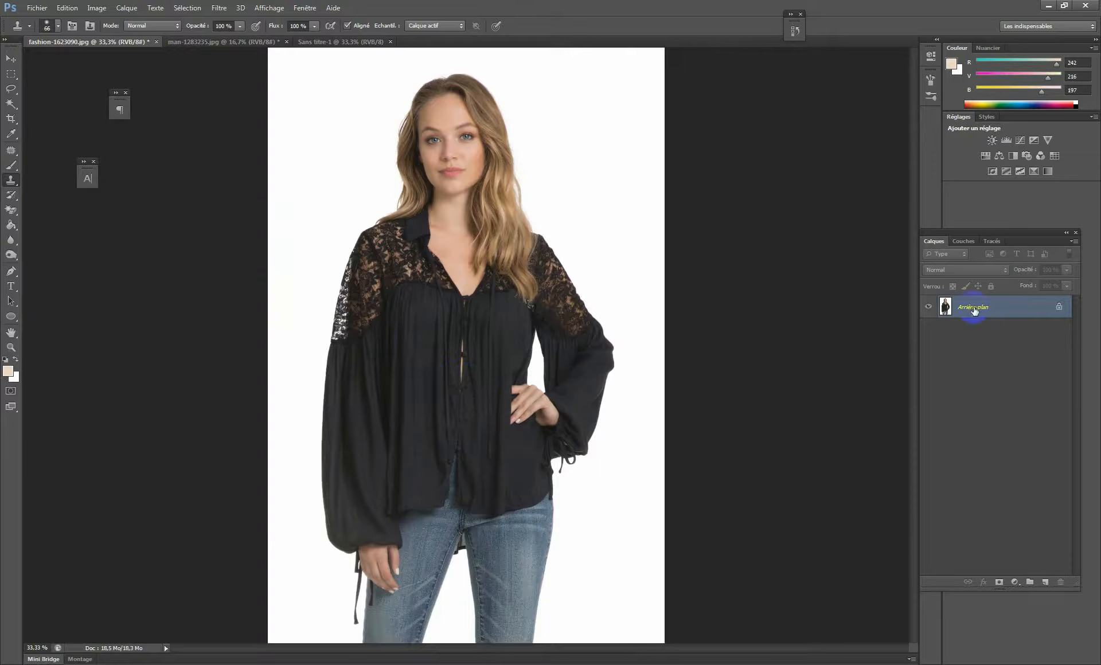
{"action": "left_click_drag", "start_coordinate": [971, 310], "coordinate": [1045, 580]}
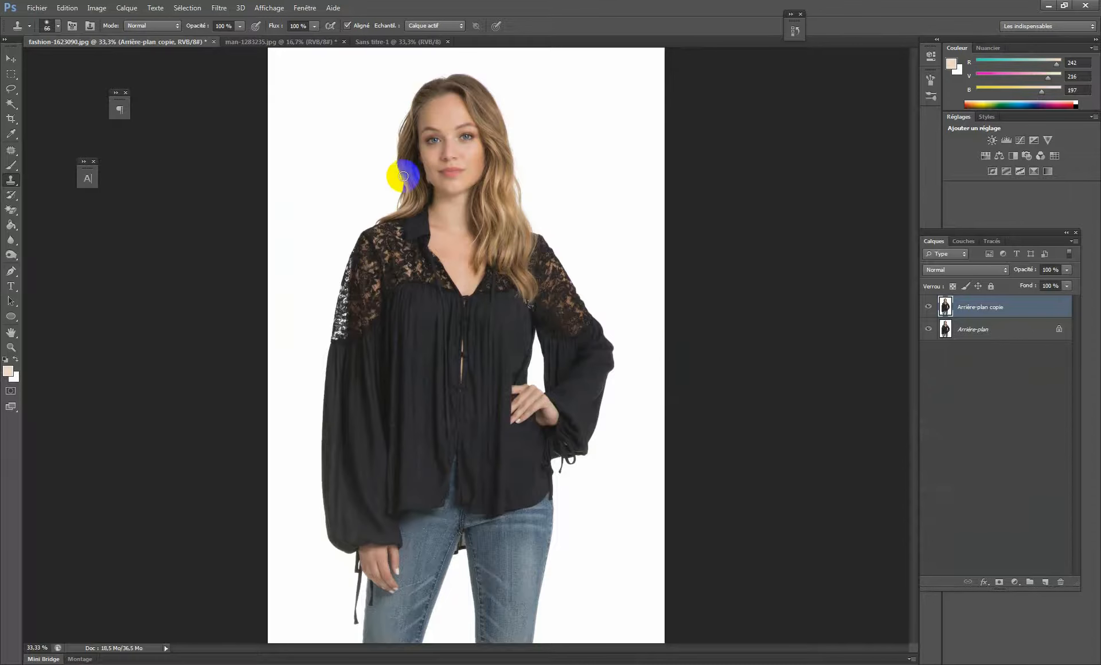
{"action": "left_click", "coordinate": [256, 41]}
{"action": "left_click", "coordinate": [487, 246], "text": "alt"}
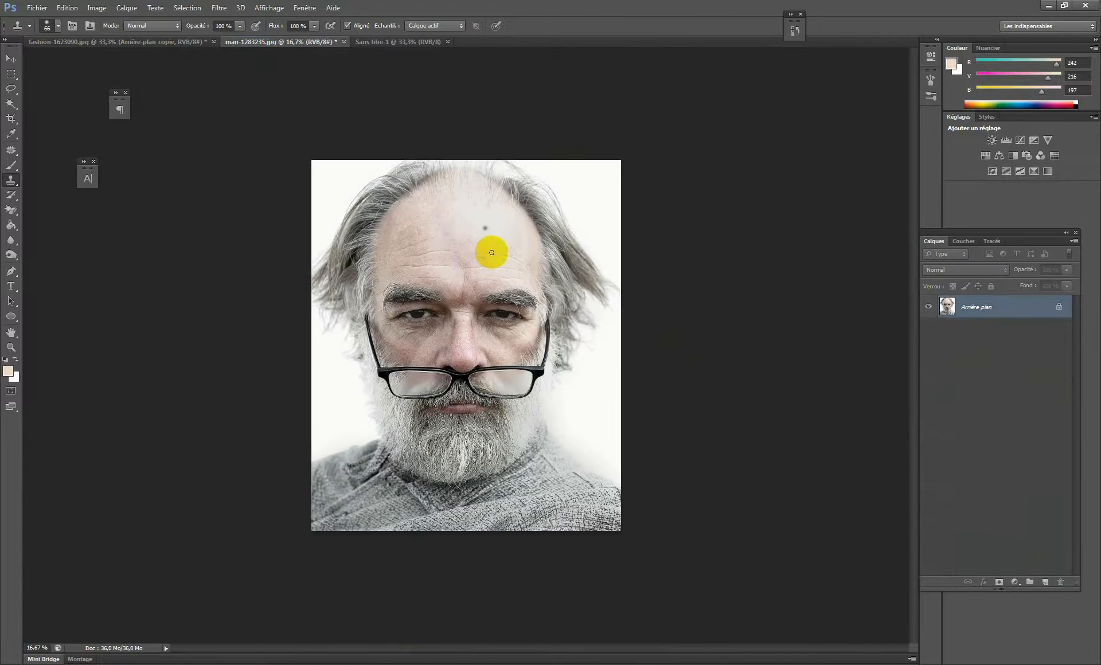
{"action": "left_click", "coordinate": [130, 42]}
{"action": "mouse_move", "coordinate": [483, 410]}
{"action": "left_mouse_down"}
{"action": "mouse_move", "coordinate": [423, 374]}
{"action": "mouse_move", "coordinate": [460, 411]}
{"action": "mouse_move", "coordinate": [472, 390]}
{"action": "left_mouse_up"}
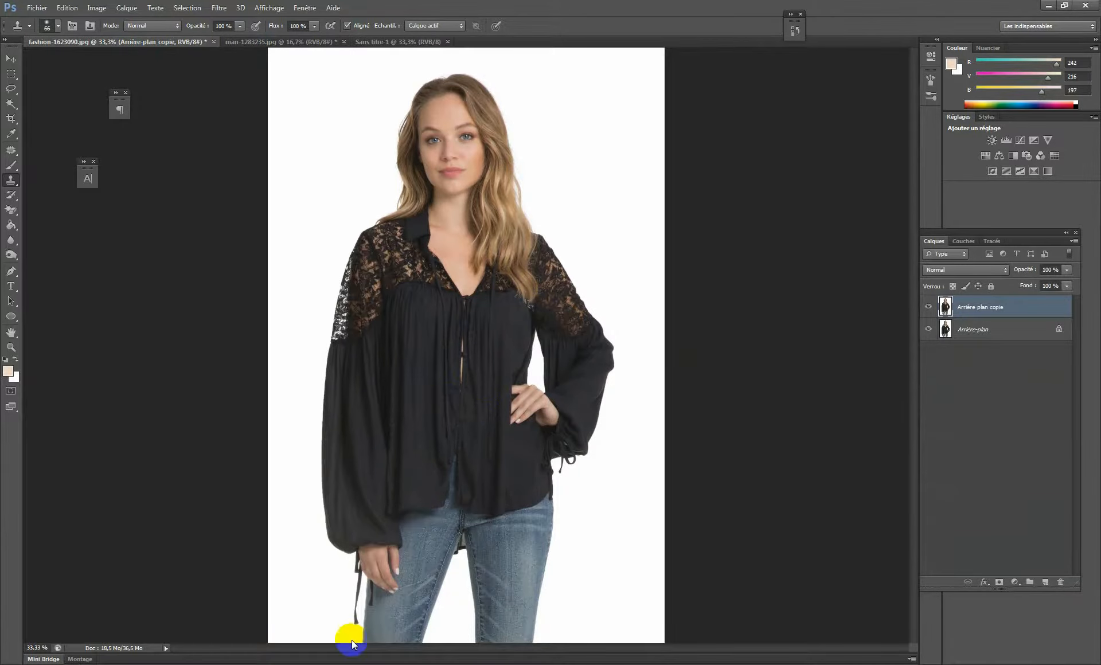
{"action": "left_click", "coordinate": [522, 320]}
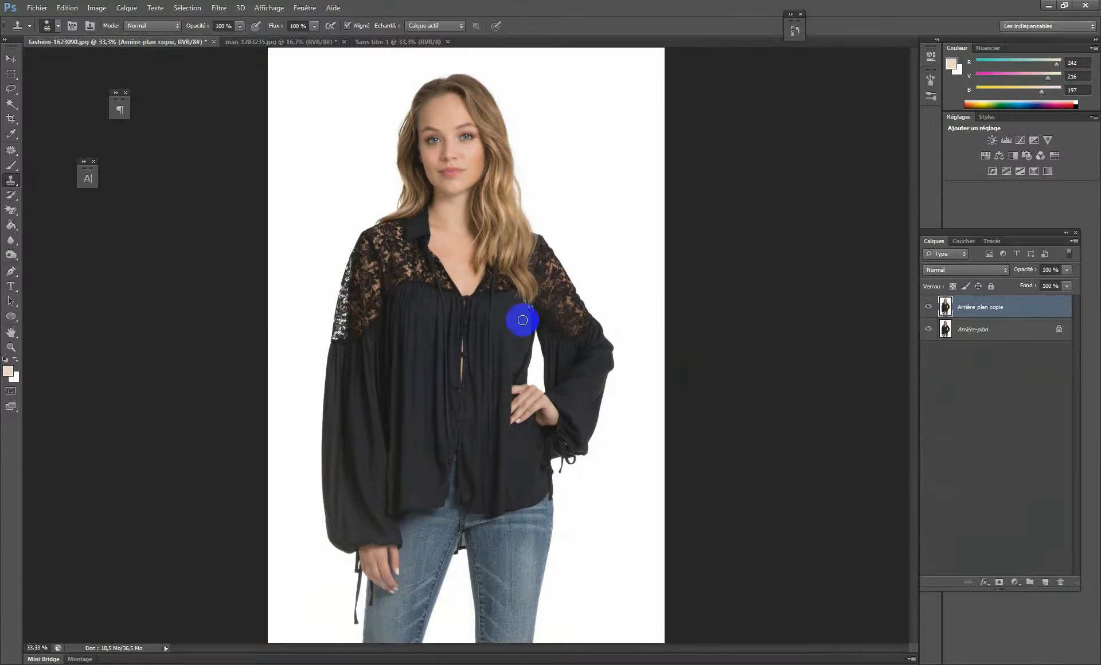
{"action": "mouse_move", "coordinate": [522, 320]}
{"action": "left_mouse_down"}
{"action": "mouse_move", "coordinate": [546, 349]}
{"action": "mouse_move", "coordinate": [489, 277]}
{"action": "mouse_move", "coordinate": [664, 278]}
{"action": "left_mouse_up"}
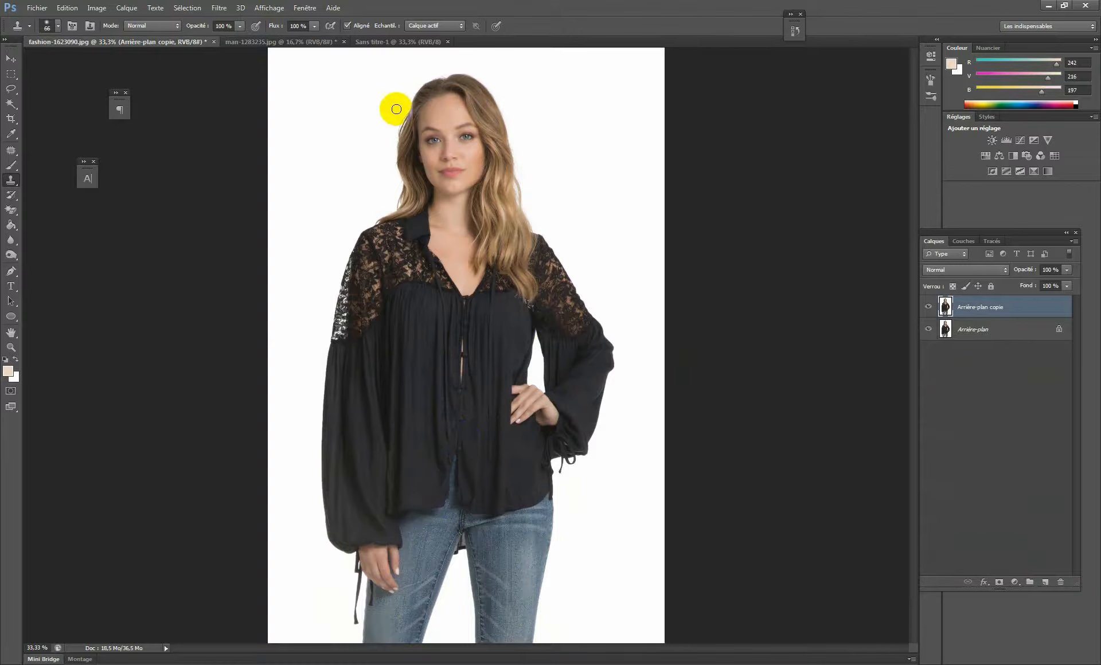
- Switch to the photo man-1283235.jpg, duplicate its background layer and hide the original layer
{"action": "left_click", "coordinate": [258, 41]}
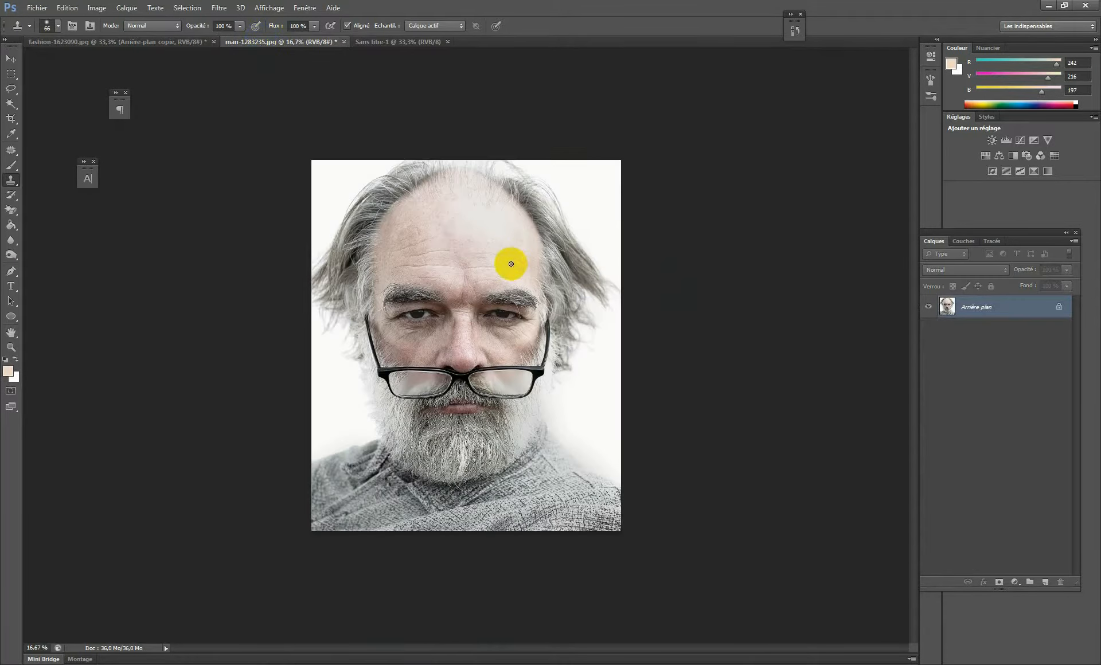
{"action": "key", "text": "ctrl+plus"}
{"action": "key", "text": "ctrl+plus"}
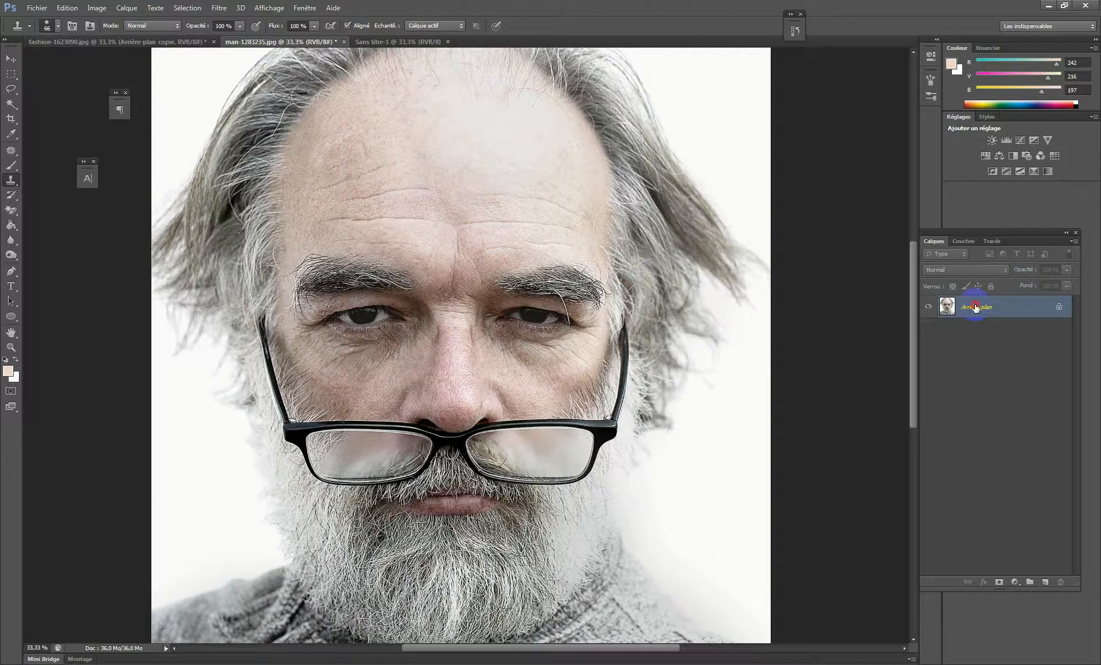
{"action": "left_click_drag", "start_coordinate": [975, 304], "coordinate": [1047, 581]}
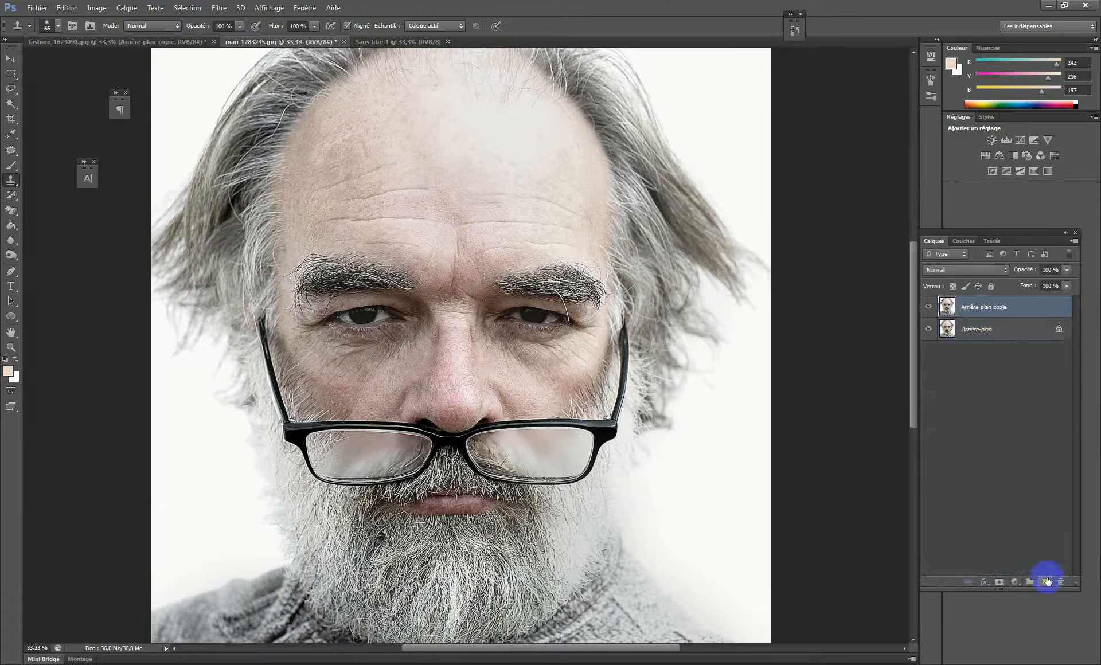
{"action": "left_click", "coordinate": [928, 329]}
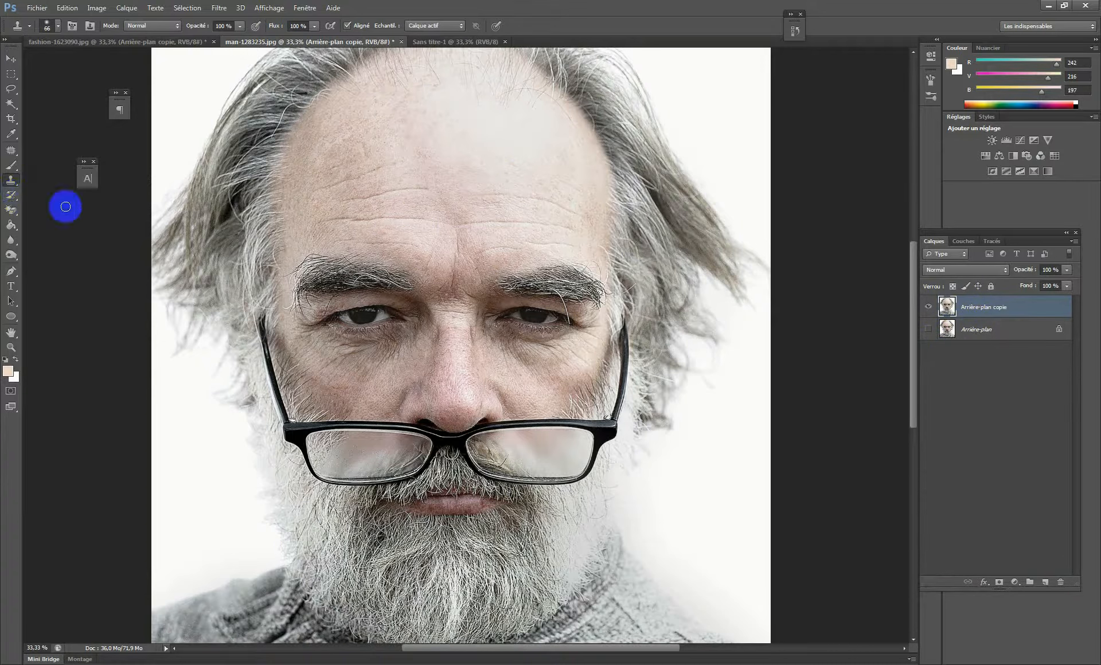
{"action": "scroll", "coordinate": [543, 203], "scroll_direction": "up", "scroll_amount": 2}
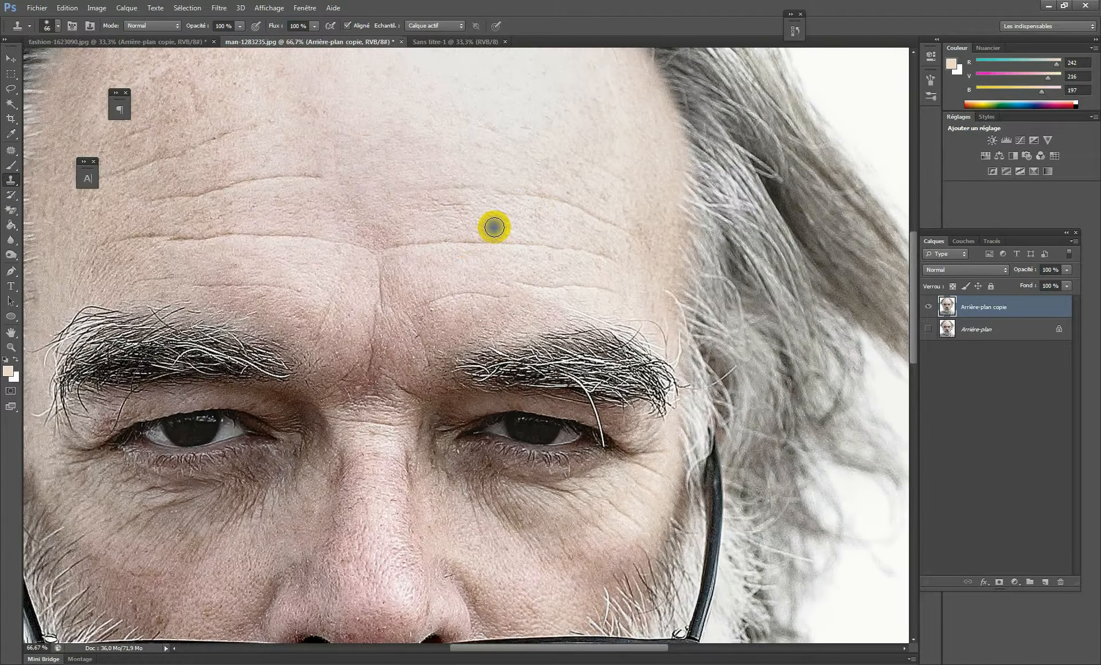
- Reduce the Clone Stamp brush size to 49 px for retouching the forehead wrinkles
{"action": "right_click", "coordinate": [495, 227]}
{"action": "left_click_drag", "start_coordinate": [546, 254], "coordinate": [528, 282]}
{"action": "left_click", "coordinate": [542, 4]}
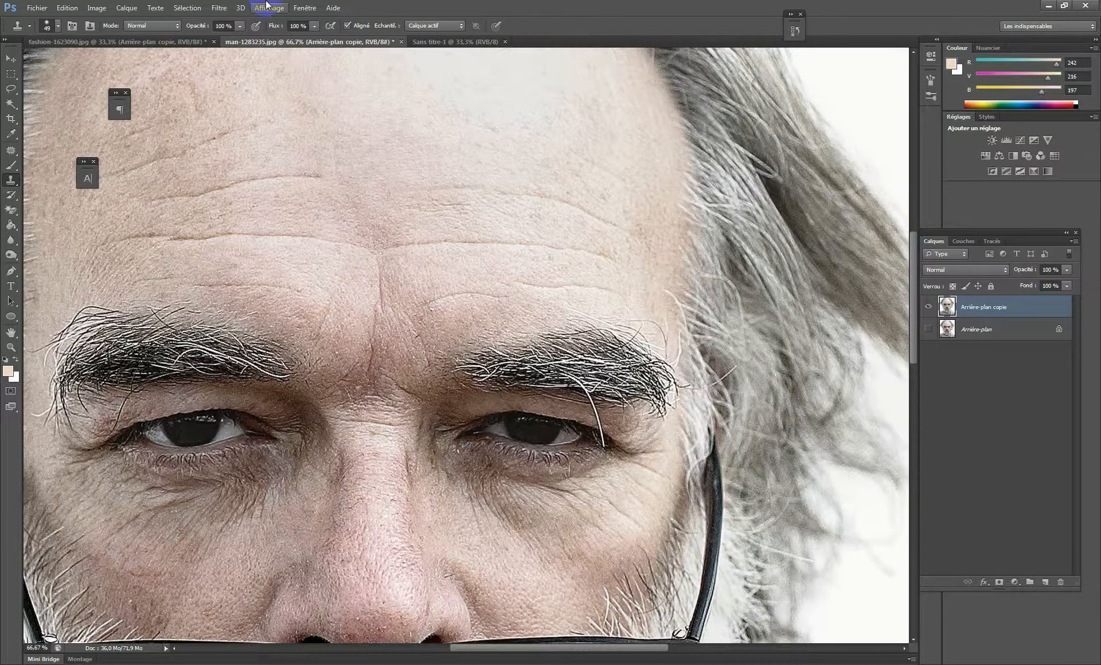
- Try cloning skin from a distant, brighter part of the forehead over the wrinkles on its left side, and undo the strokes
{"action": "left_click", "coordinate": [614, 210], "text": "alt"}
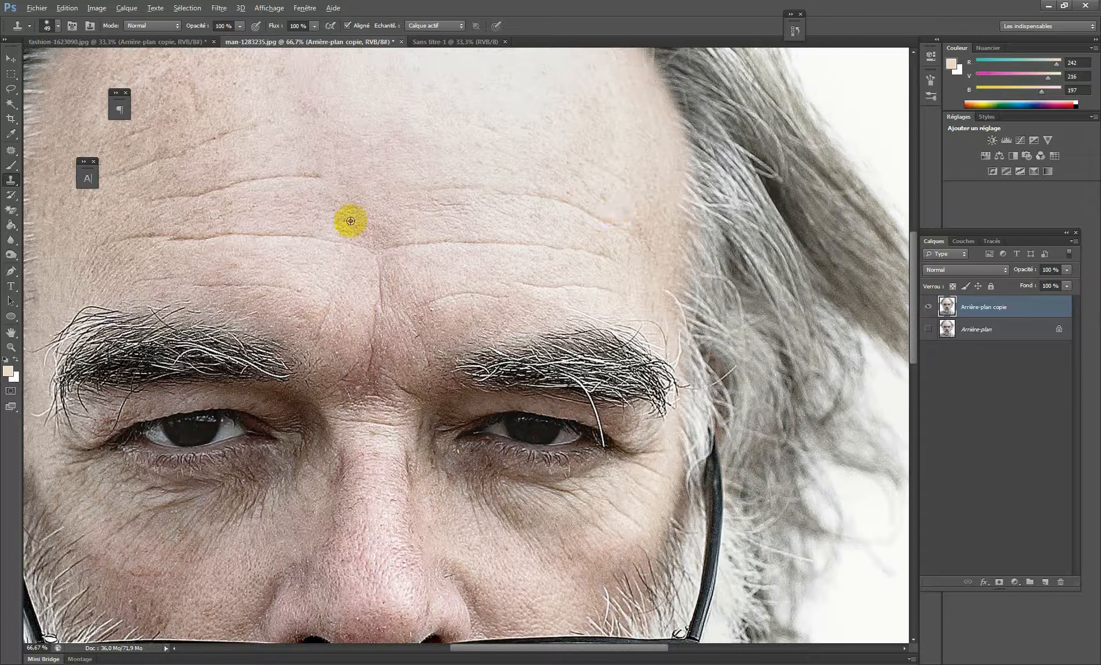
{"action": "left_click", "coordinate": [342, 151]}
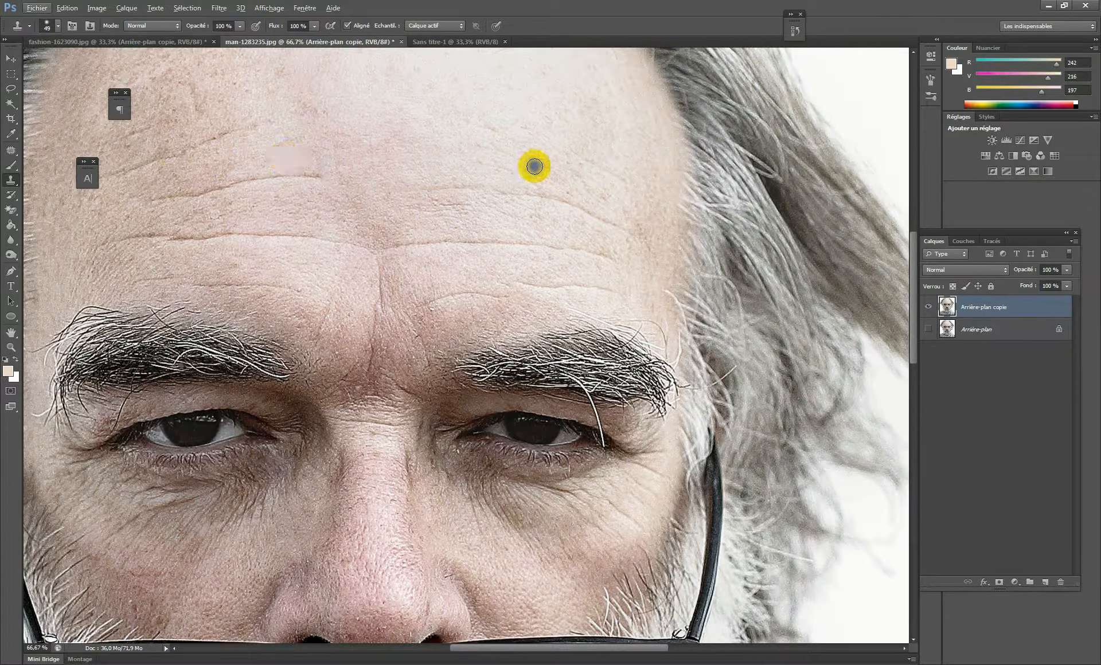
{"action": "mouse_move", "coordinate": [534, 166]}
{"action": "left_mouse_down"}
{"action": "mouse_move", "coordinate": [563, 170]}
{"action": "mouse_move", "coordinate": [557, 162]}
{"action": "left_mouse_up"}
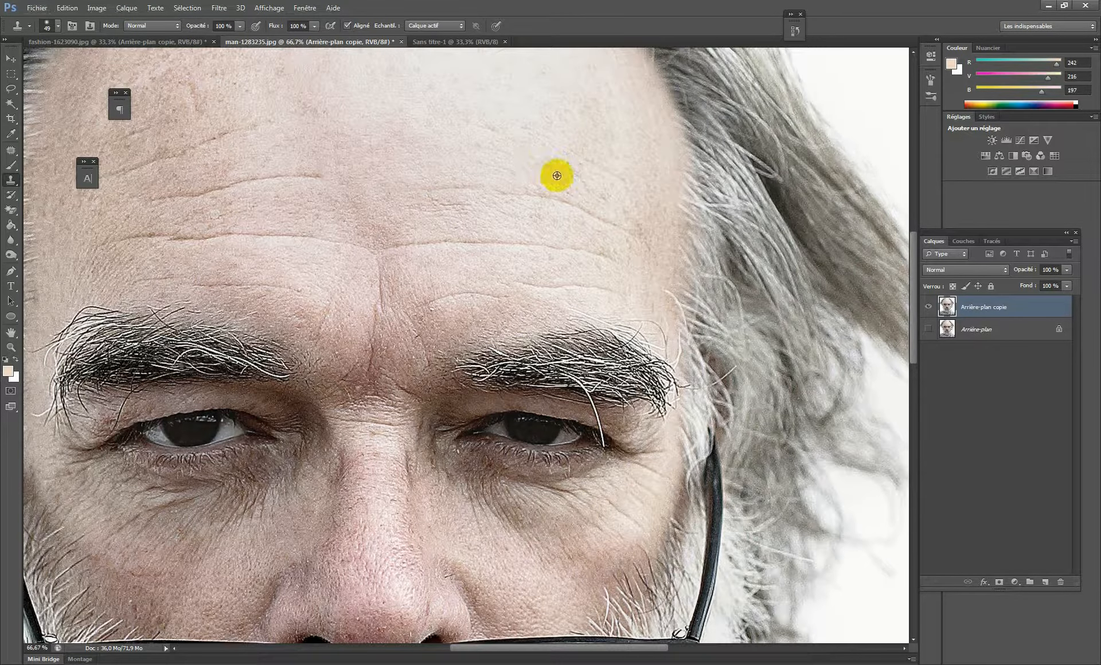
{"action": "left_click_drag", "start_coordinate": [319, 177], "coordinate": [143, 199]}
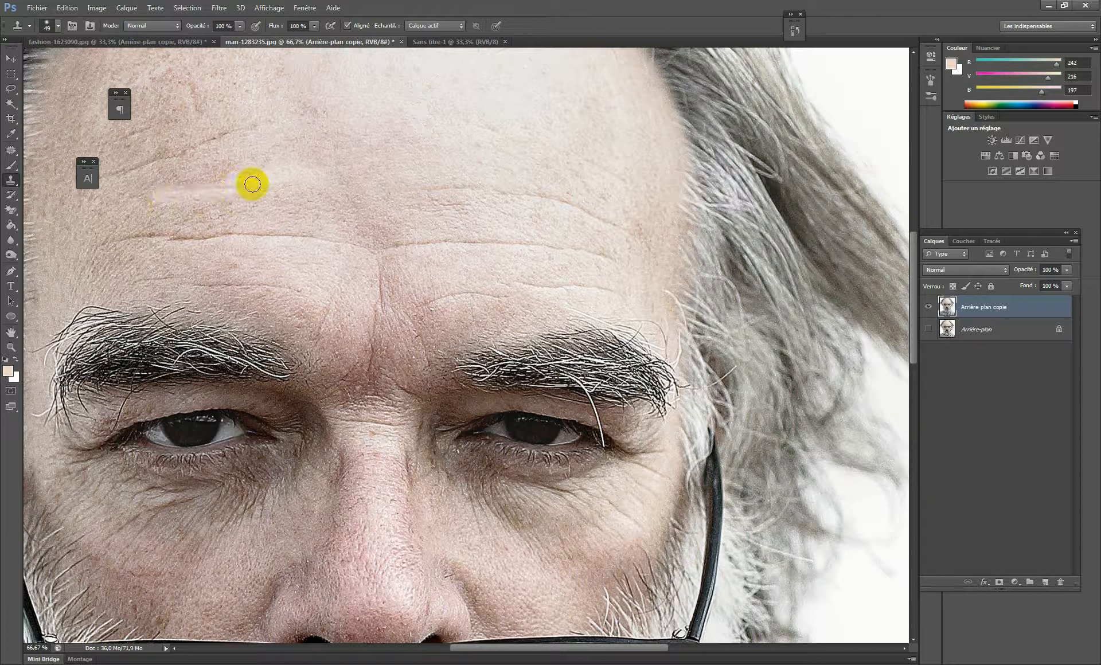
{"action": "left_click_drag", "start_coordinate": [283, 198], "coordinate": [199, 192]}
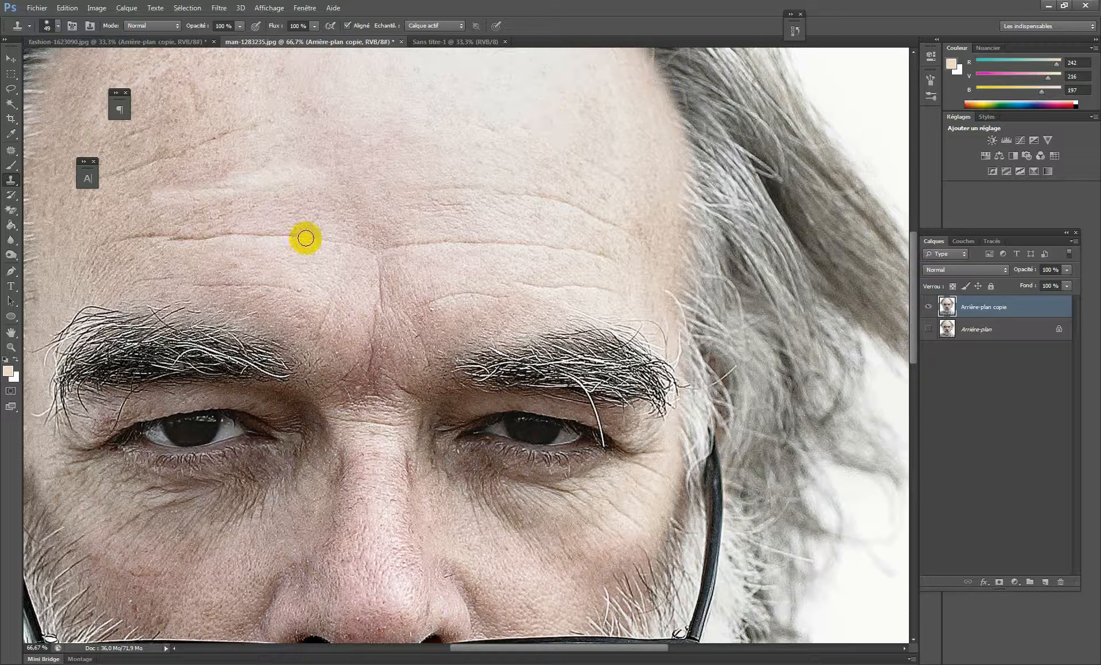
{"action": "mouse_move", "coordinate": [305, 239]}
{"action": "left_mouse_down"}
{"action": "mouse_move", "coordinate": [256, 229]}
{"action": "mouse_move", "coordinate": [126, 239]}
{"action": "left_mouse_up"}
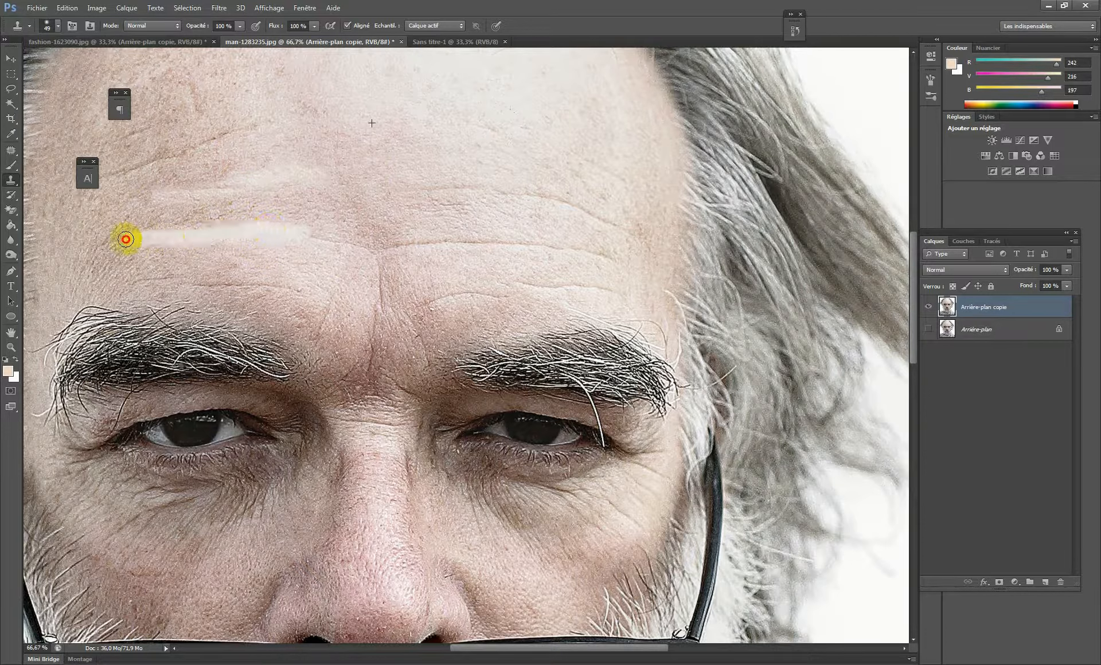
{"action": "left_click", "coordinate": [258, 270]}
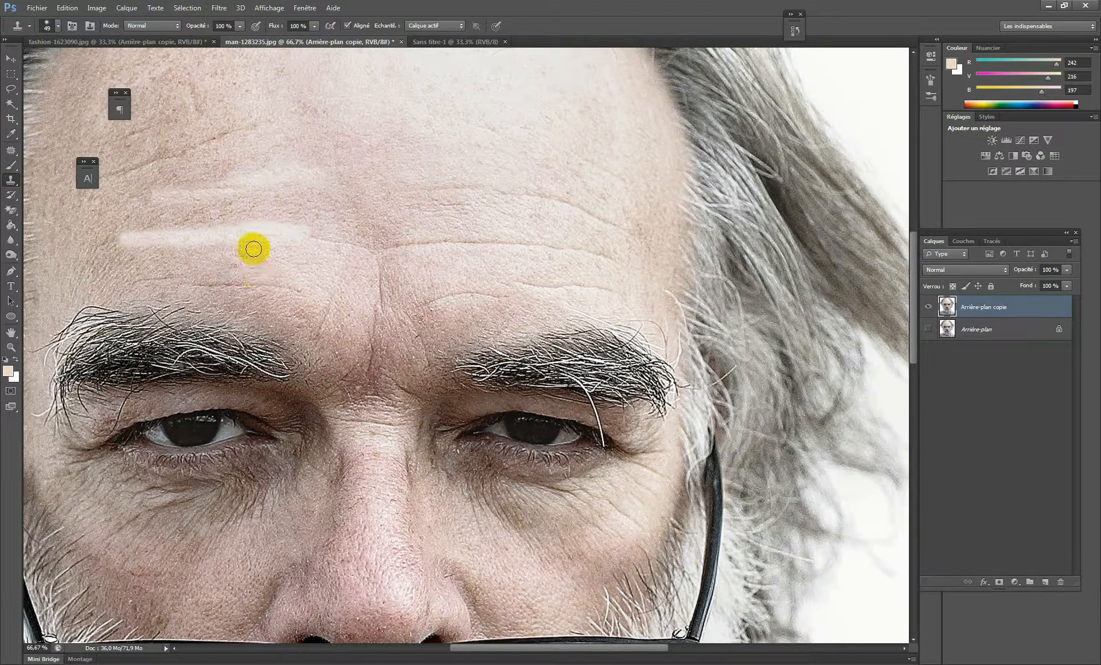
{"action": "key", "text": "ctrl+alt+z"}
{"action": "key", "text": "ctrl+alt+z"}
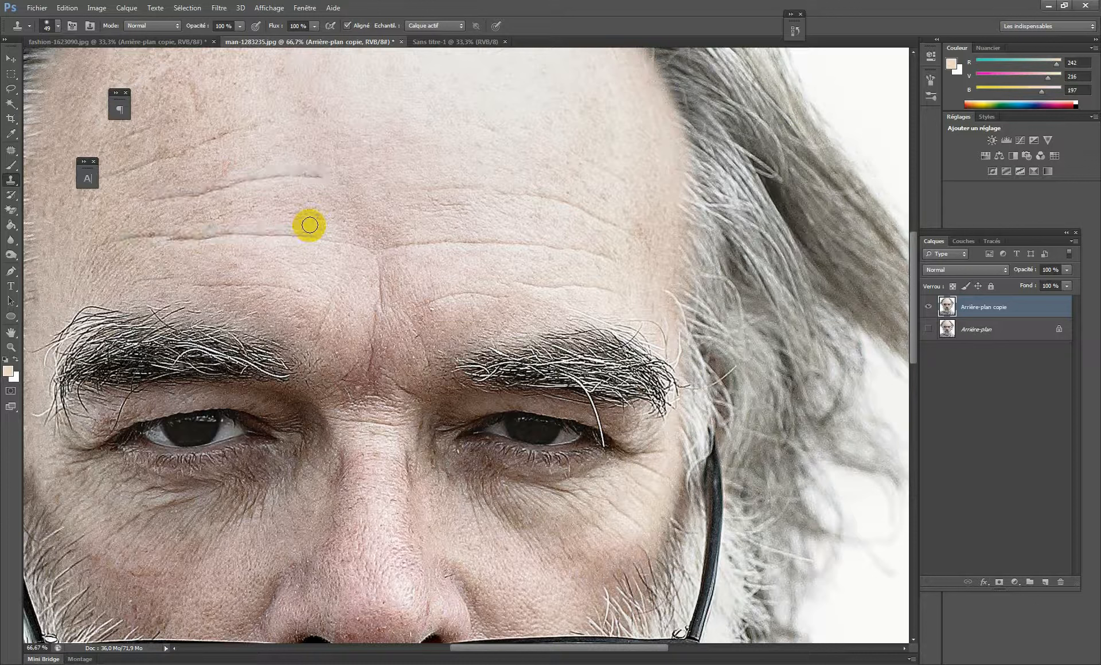
{"action": "left_click", "coordinate": [612, 228]}
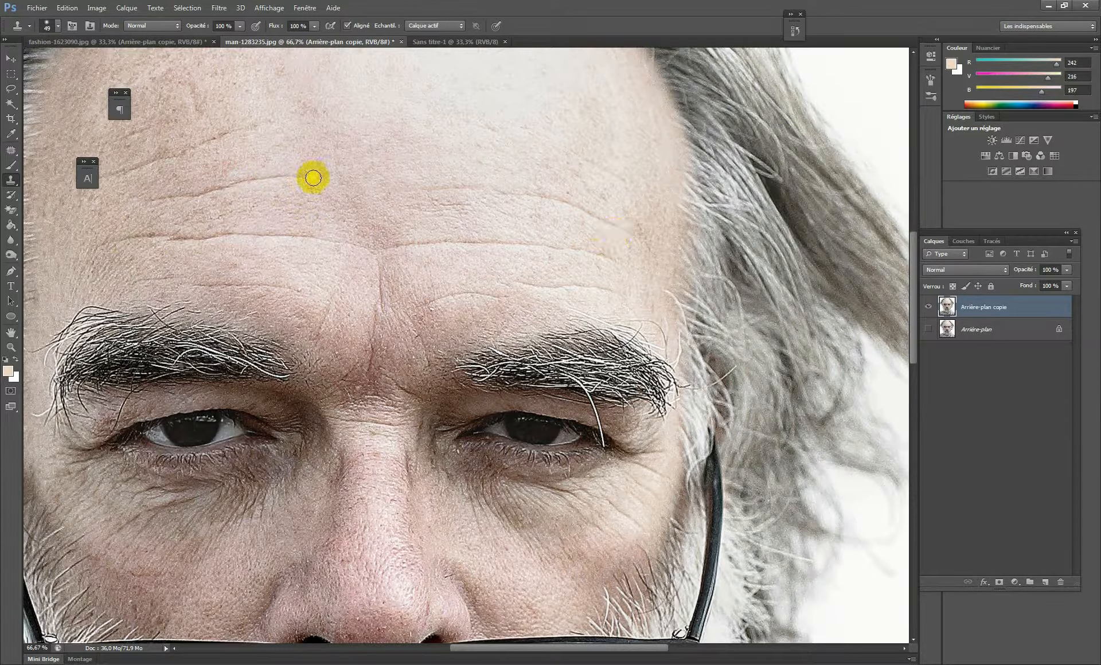
- Sample skin just above the wrinkles on the left side of the man's forehead and clone it along each crease
{"action": "left_click", "coordinate": [316, 164], "text": "alt"}
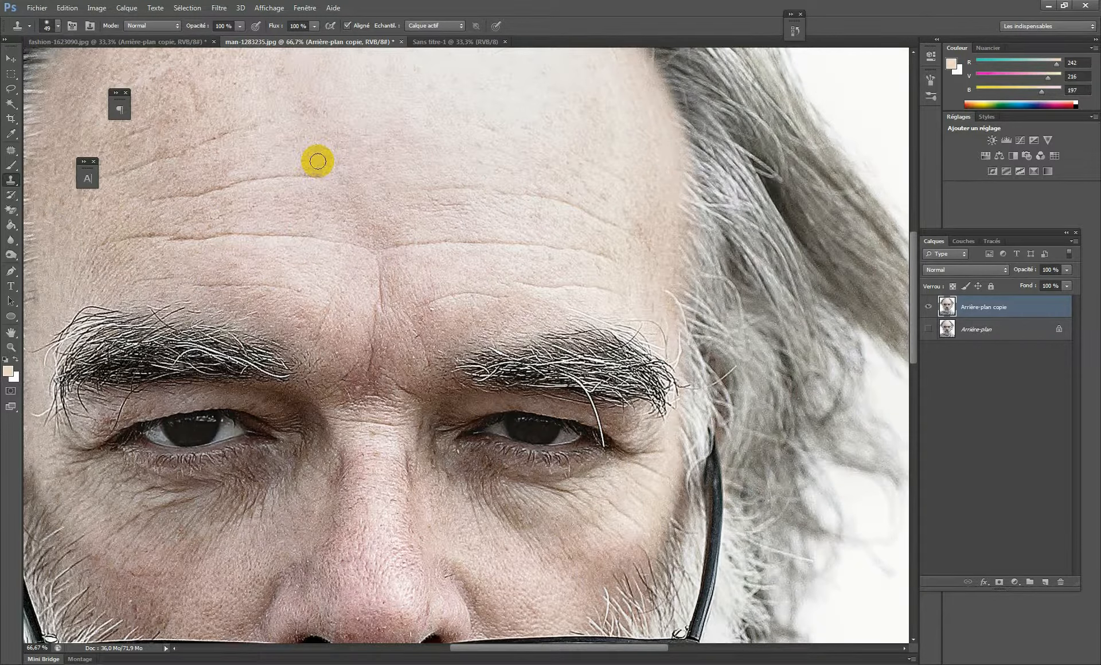
{"action": "mouse_move", "coordinate": [317, 162]}
{"action": "left_mouse_down"}
{"action": "mouse_move", "coordinate": [319, 176]}
{"action": "mouse_move", "coordinate": [110, 196]}
{"action": "left_mouse_up"}
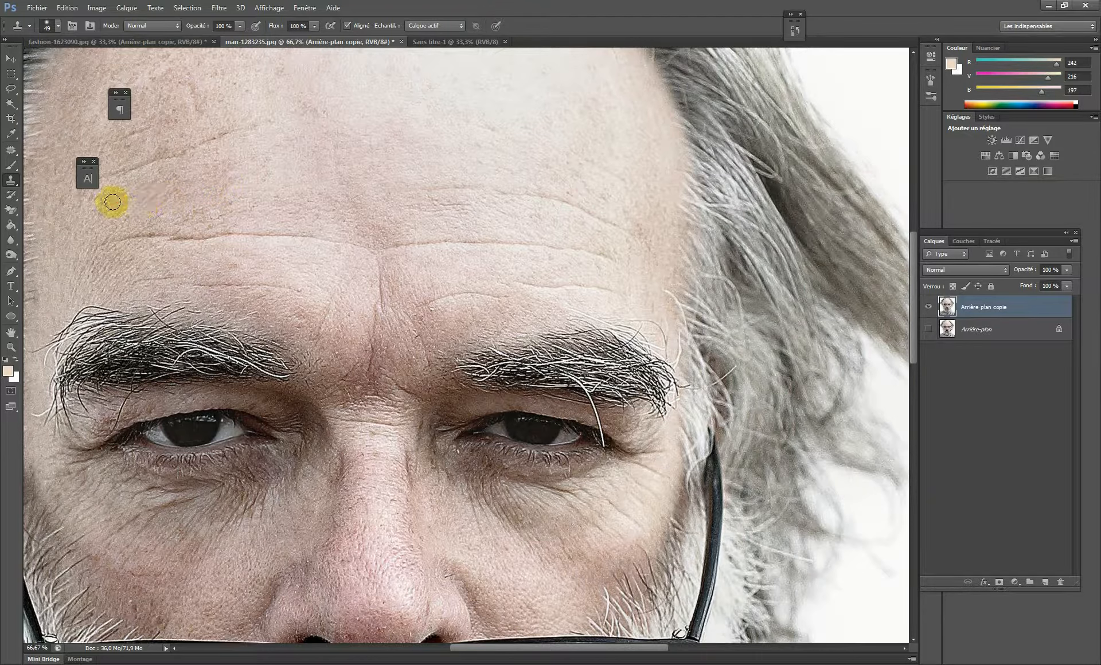
{"action": "left_click", "coordinate": [316, 227], "text": "alt"}
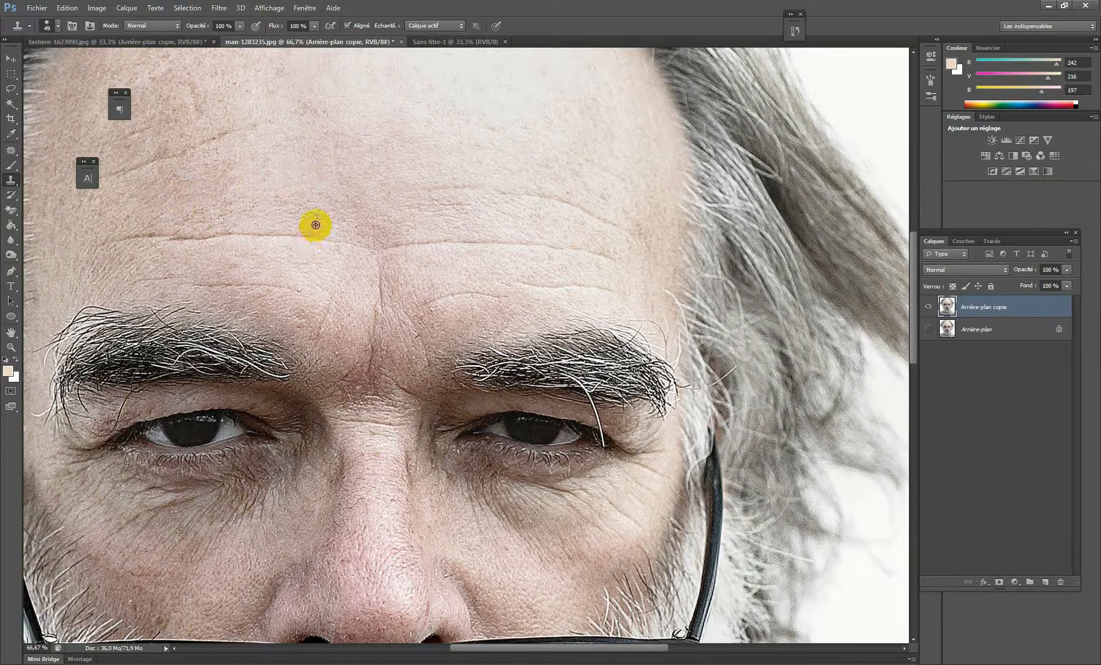
{"action": "mouse_move", "coordinate": [315, 234]}
{"action": "left_mouse_down"}
{"action": "mouse_move", "coordinate": [120, 238]}
{"action": "mouse_move", "coordinate": [147, 236]}
{"action": "left_mouse_up"}
{"action": "left_click_drag", "start_coordinate": [266, 138], "coordinate": [291, 192]}
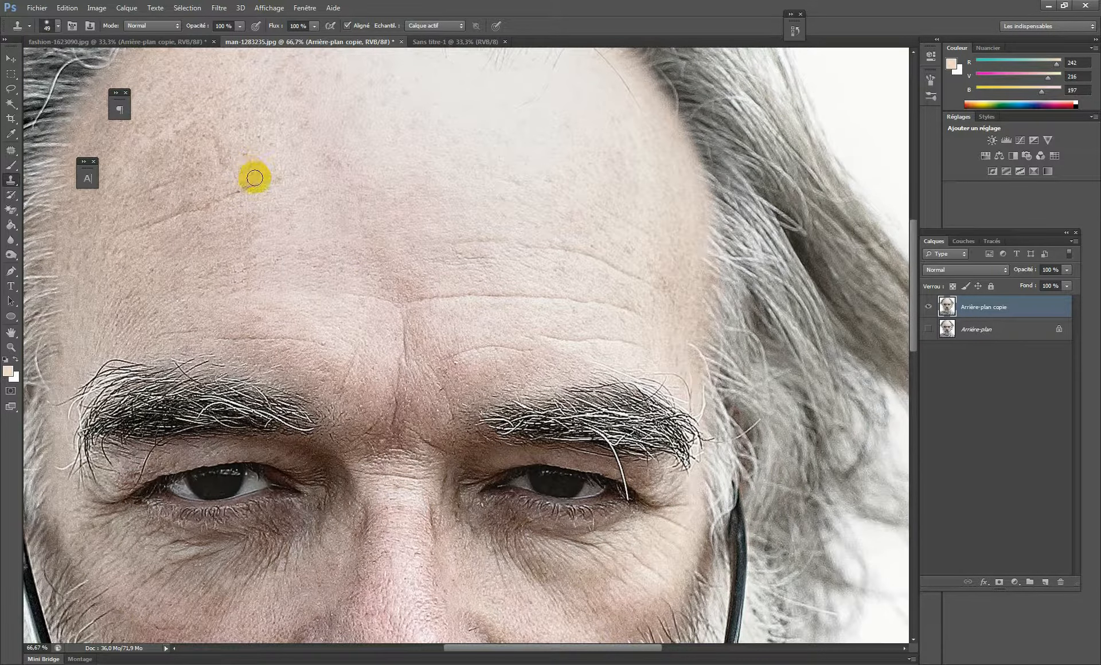
{"action": "left_click_drag", "start_coordinate": [239, 190], "coordinate": [146, 224]}
- Clone nearby skin over the wrinkles on the right side of the forehead, down to the crease above the eyebrow
{"action": "scroll", "coordinate": [405, 228], "scroll_direction": "right", "scroll_amount": 5}
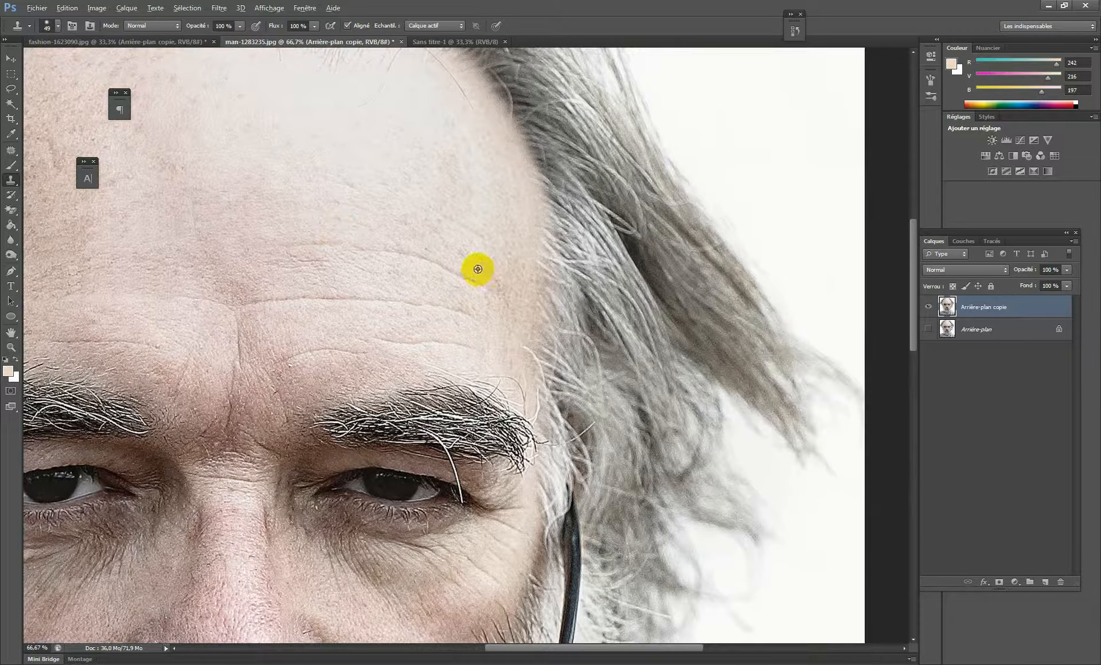
{"action": "mouse_move", "coordinate": [477, 269]}
{"action": "left_mouse_down"}
{"action": "mouse_move", "coordinate": [470, 278]}
{"action": "mouse_move", "coordinate": [425, 255]}
{"action": "mouse_move", "coordinate": [354, 246]}
{"action": "left_mouse_up"}
{"action": "scroll", "coordinate": [464, 249], "scroll_direction": "down", "scroll_amount": 2}
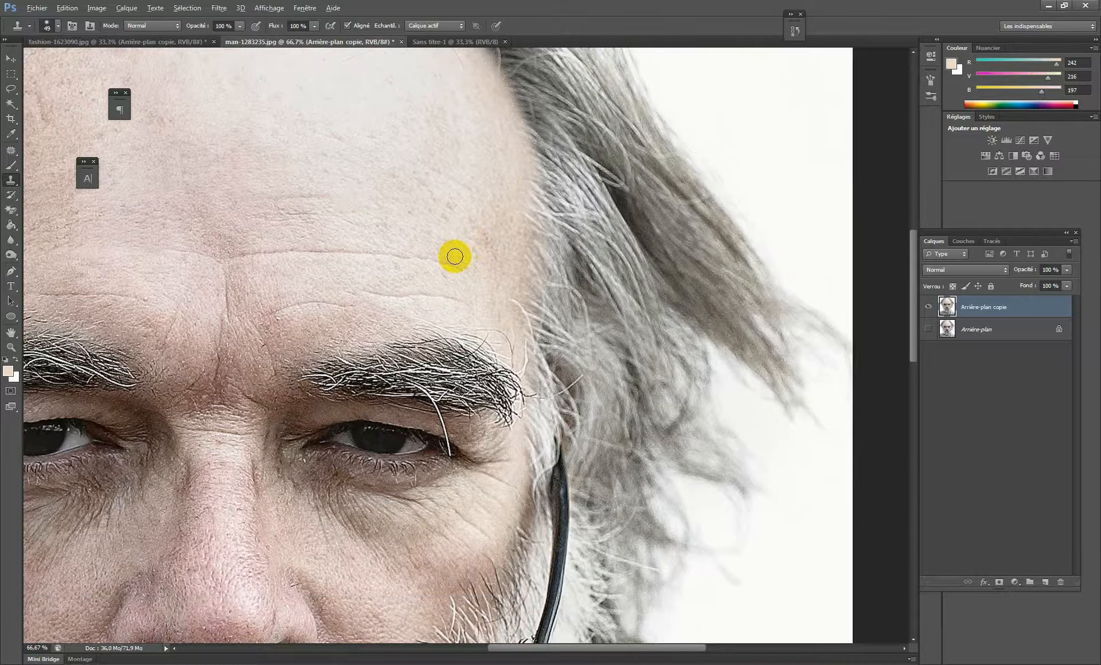
{"action": "left_click_drag", "start_coordinate": [452, 261], "coordinate": [229, 250]}
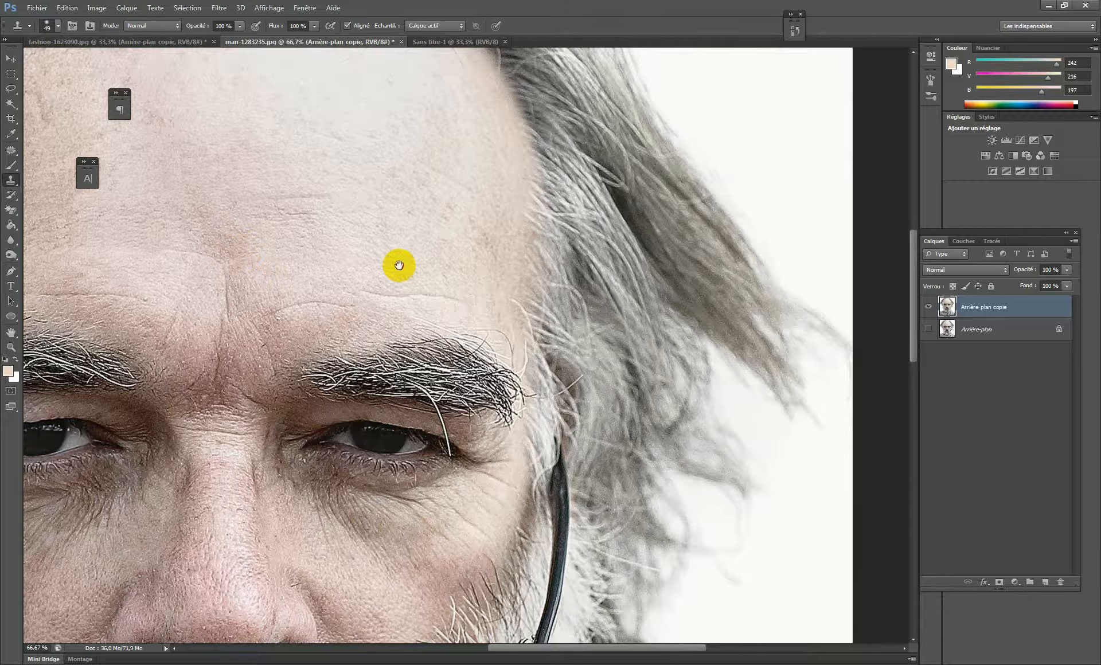
{"action": "left_click_drag", "start_coordinate": [398, 262], "coordinate": [369, 216]}
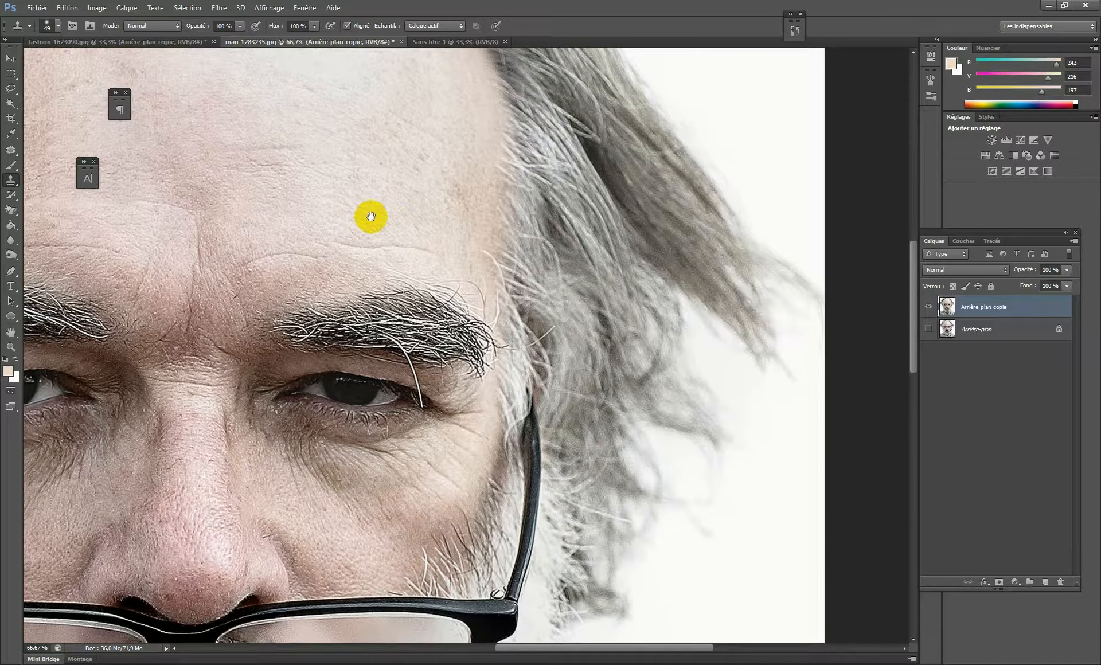
{"action": "left_click", "coordinate": [429, 235], "text": "alt"}
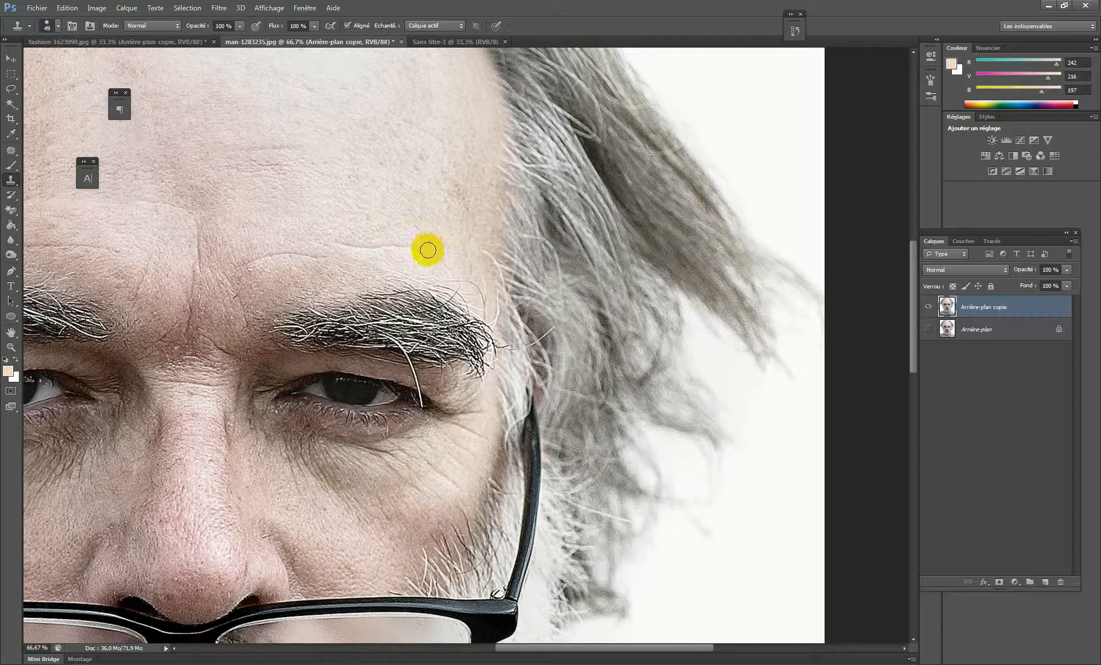
{"action": "mouse_move", "coordinate": [428, 250]}
{"action": "left_mouse_down"}
{"action": "mouse_move", "coordinate": [335, 239]}
{"action": "mouse_move", "coordinate": [322, 253]}
{"action": "mouse_move", "coordinate": [329, 264]}
{"action": "mouse_move", "coordinate": [324, 248]}
{"action": "mouse_move", "coordinate": [239, 263]}
{"action": "left_mouse_up"}
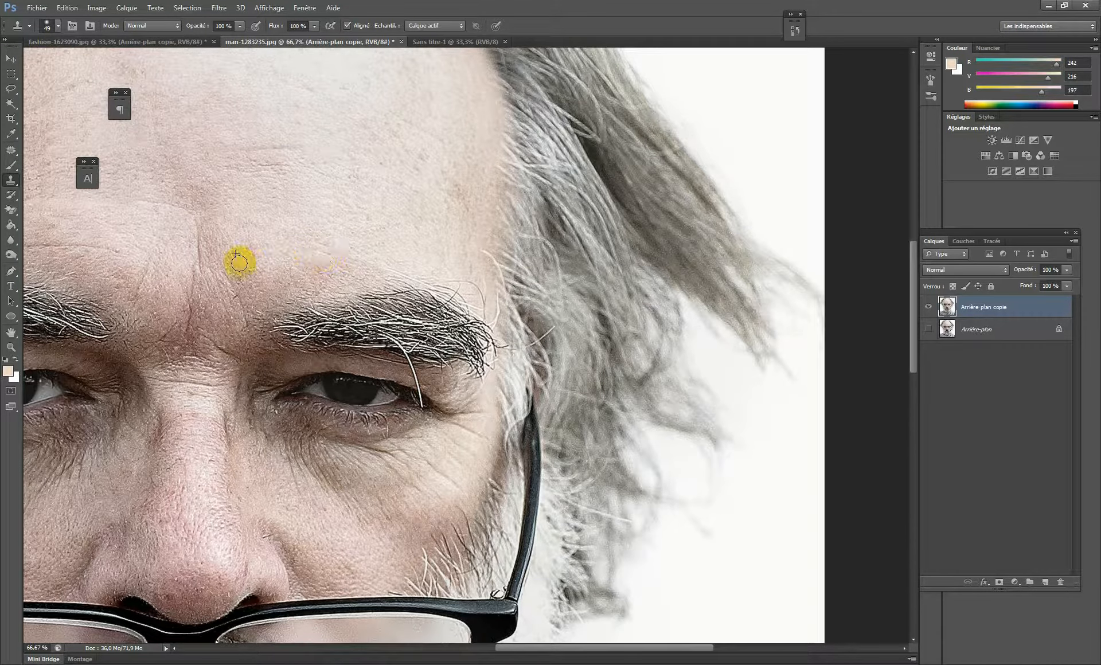
- Hide the retouched layer Arrière-plan copie, duplicate the original Arrière-plan layer and show the new copy
{"action": "left_click", "coordinate": [377, 213], "text": "alt"}
{"action": "left_click", "coordinate": [378, 213], "text": "alt"}
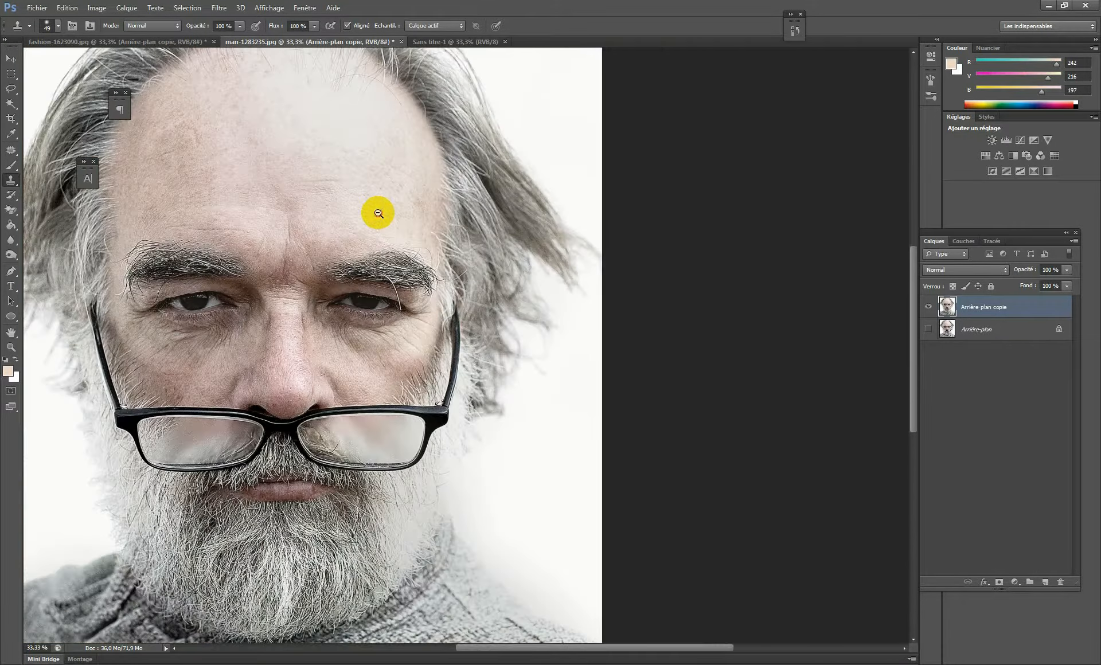
{"action": "left_click", "coordinate": [377, 214], "text": "alt"}
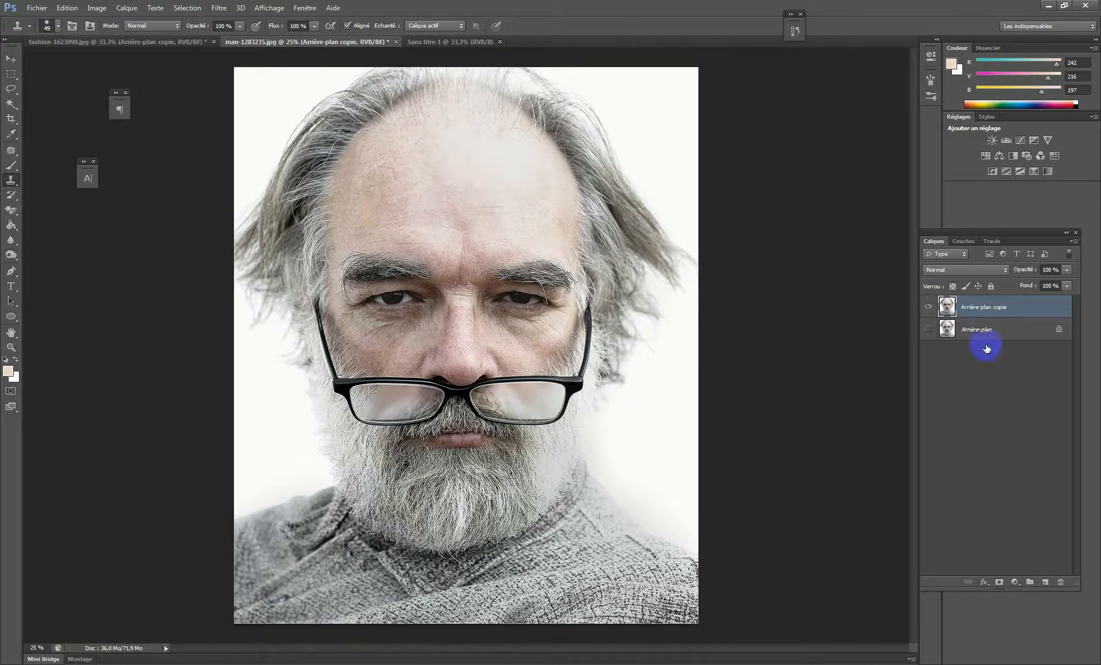
{"action": "left_click", "coordinate": [928, 307]}
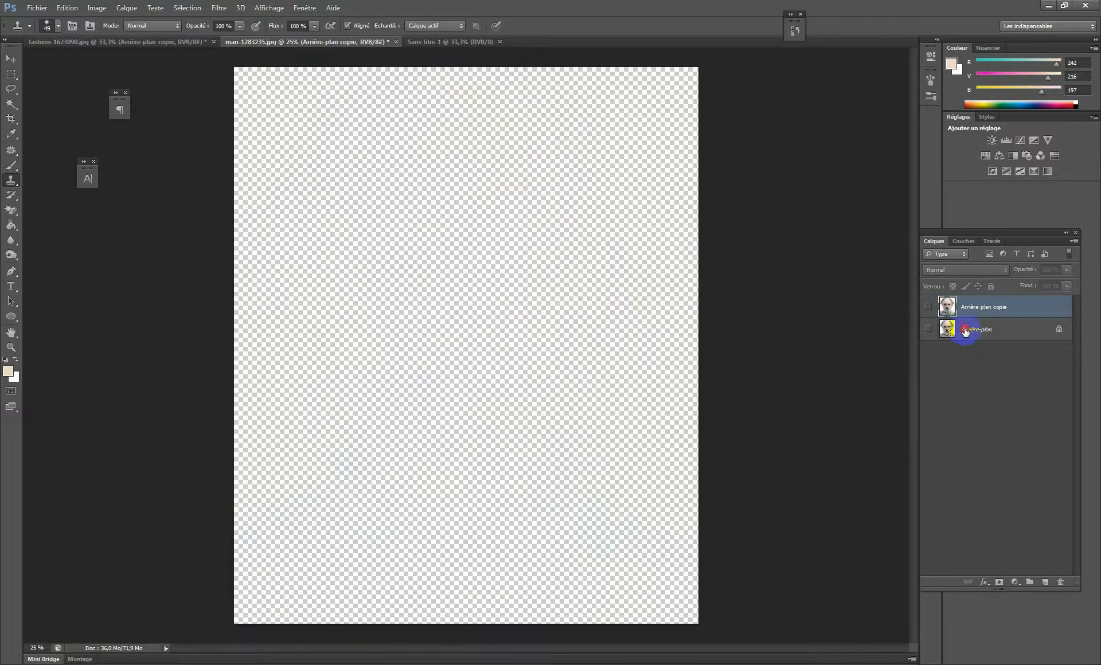
{"action": "left_click", "coordinate": [965, 331]}
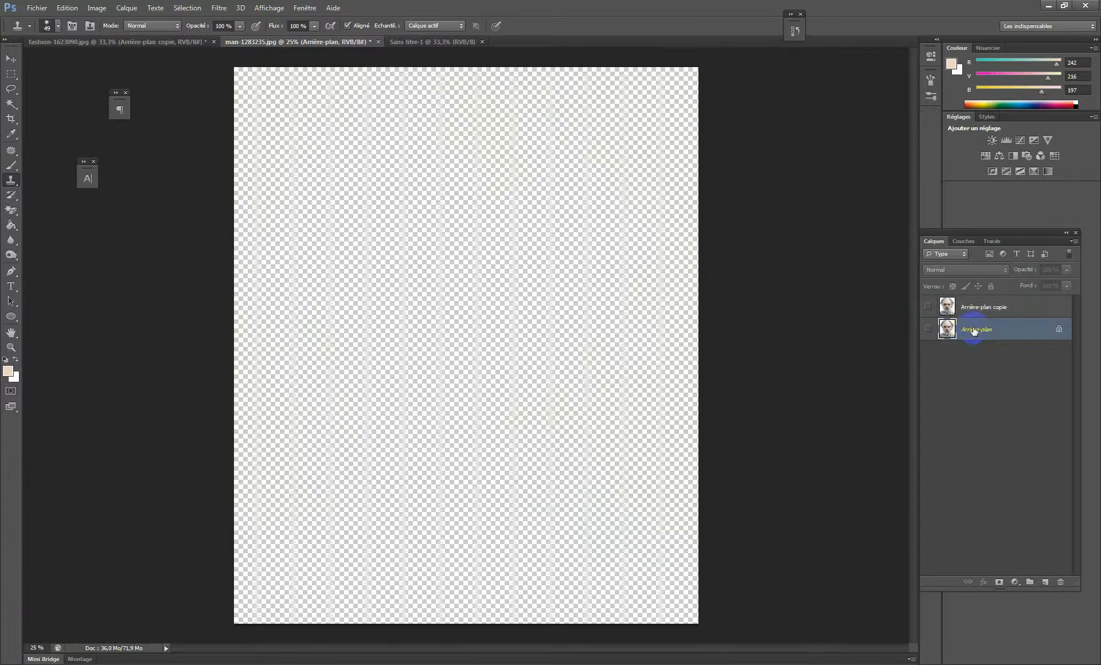
{"action": "left_click_drag", "start_coordinate": [971, 336], "coordinate": [1045, 582]}
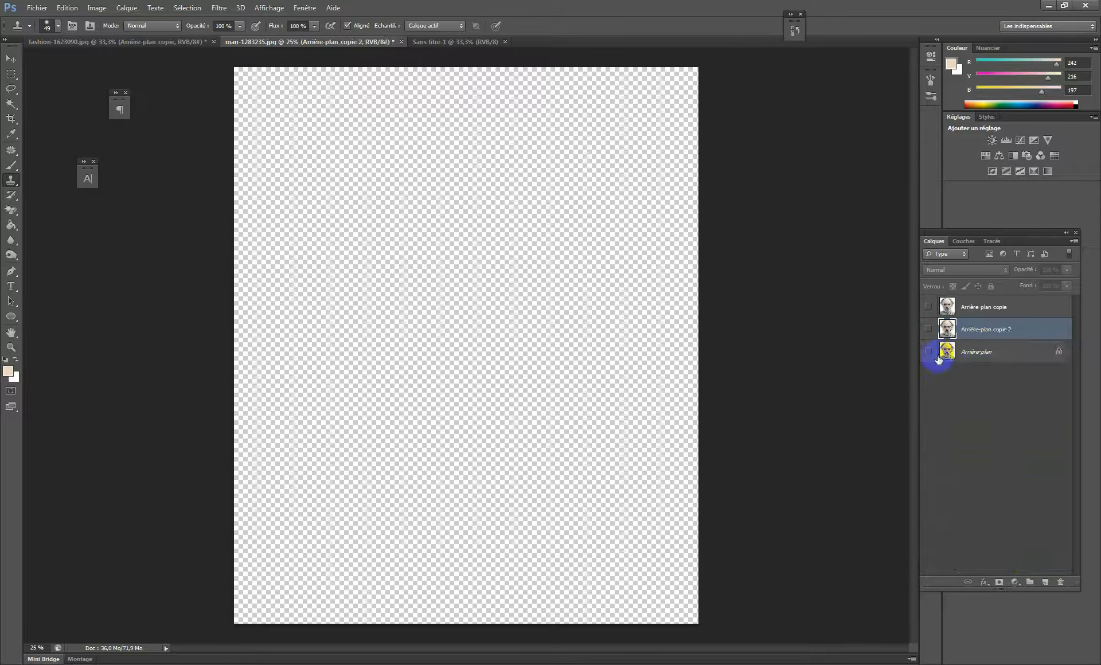
{"action": "left_click", "coordinate": [929, 328]}
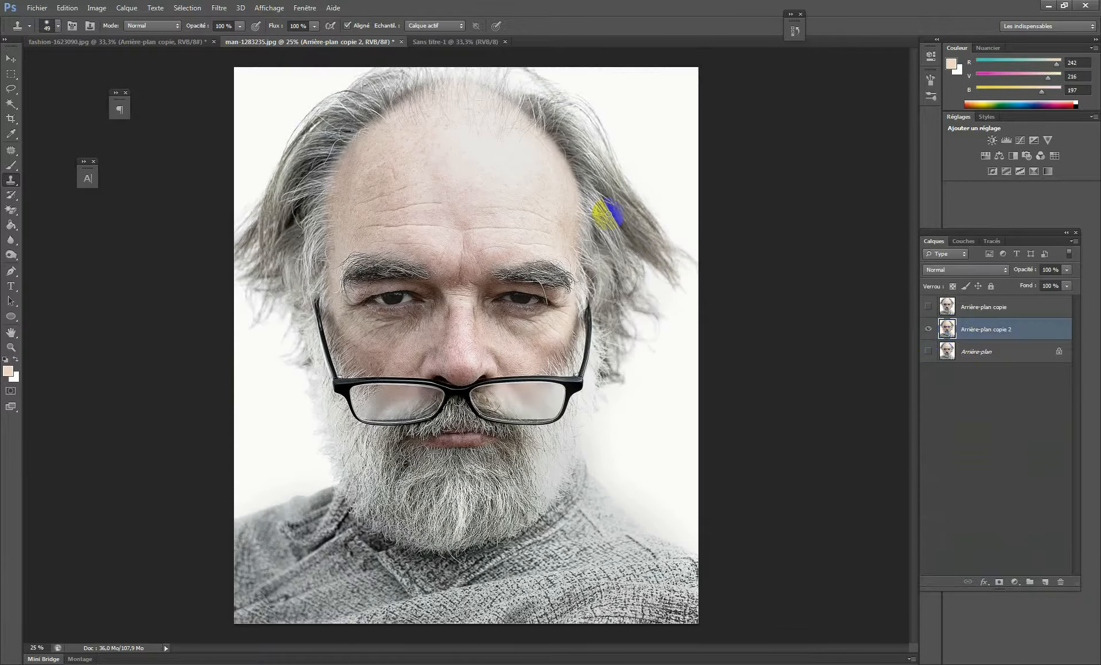
- Compare the retouched forehead with the untouched copy by toggling the two layers' visibility, leaving only Arrière-plan copie 2 shown
{"action": "left_click", "coordinate": [525, 228]}
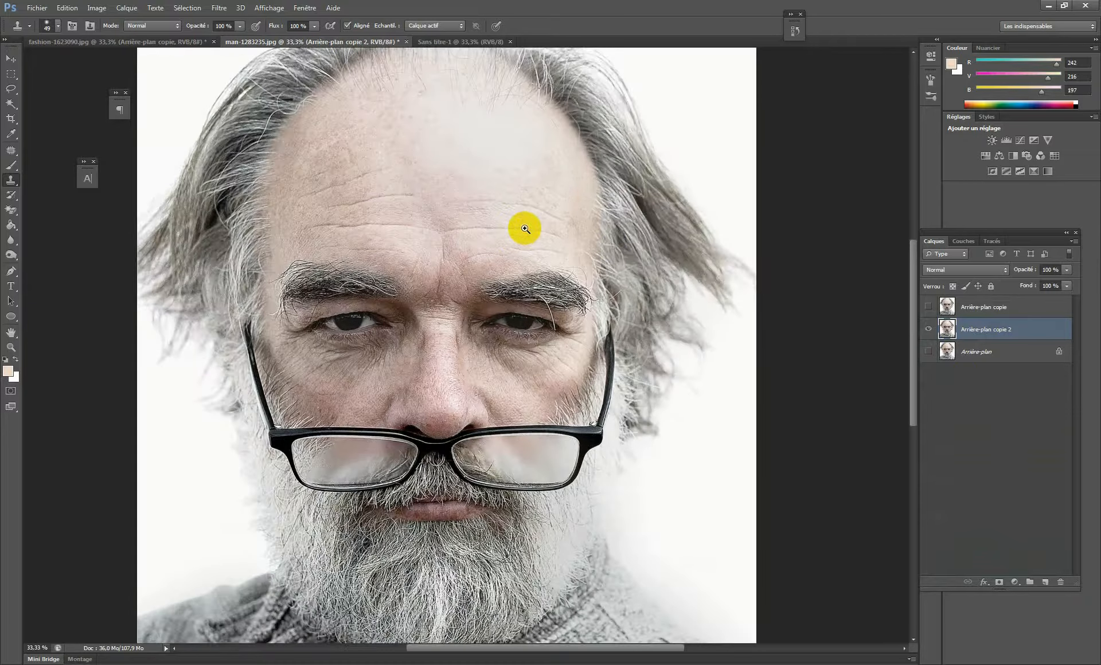
{"action": "left_click", "coordinate": [968, 331]}
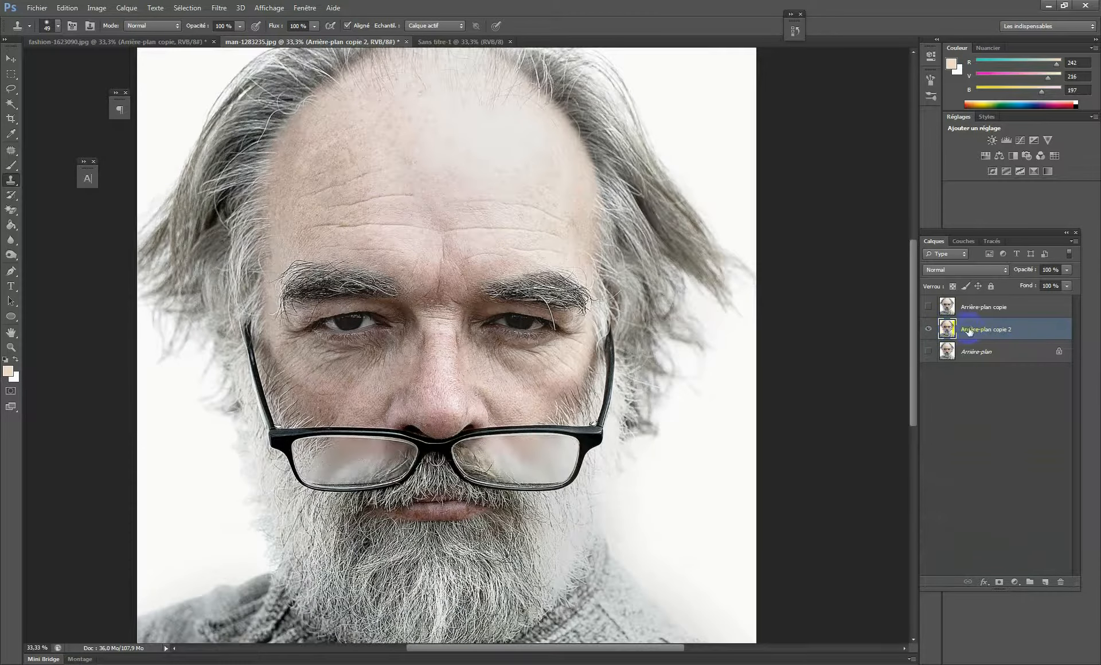
{"action": "left_click", "coordinate": [929, 307]}
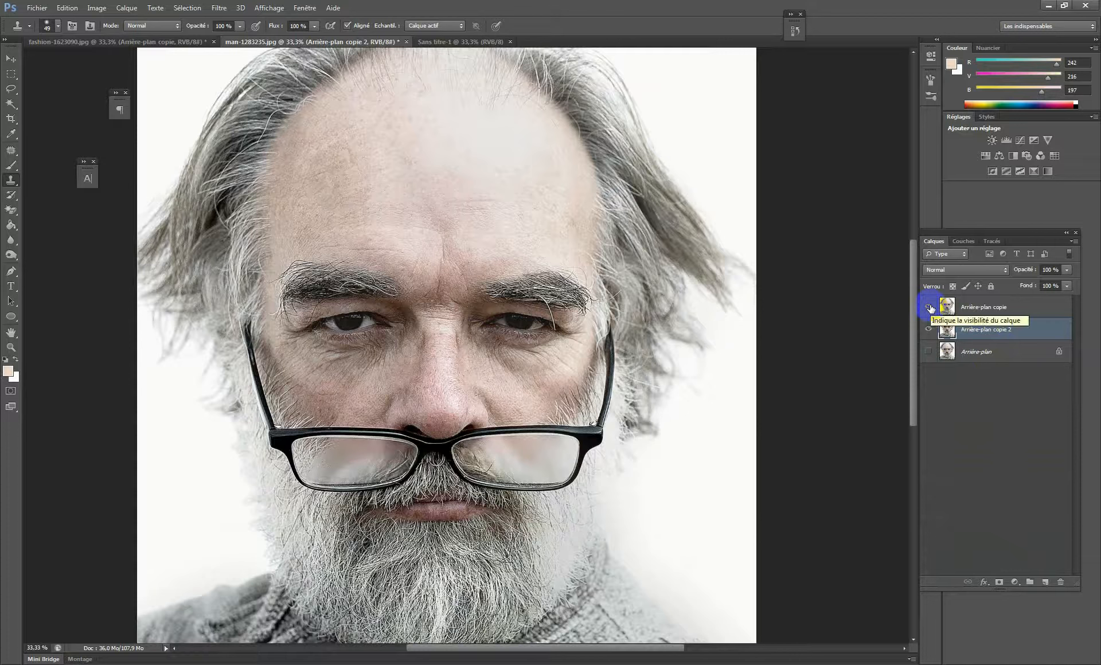
{"action": "key", "text": "ctrl+minus"}
{"action": "key", "text": "ctrl+minus"}
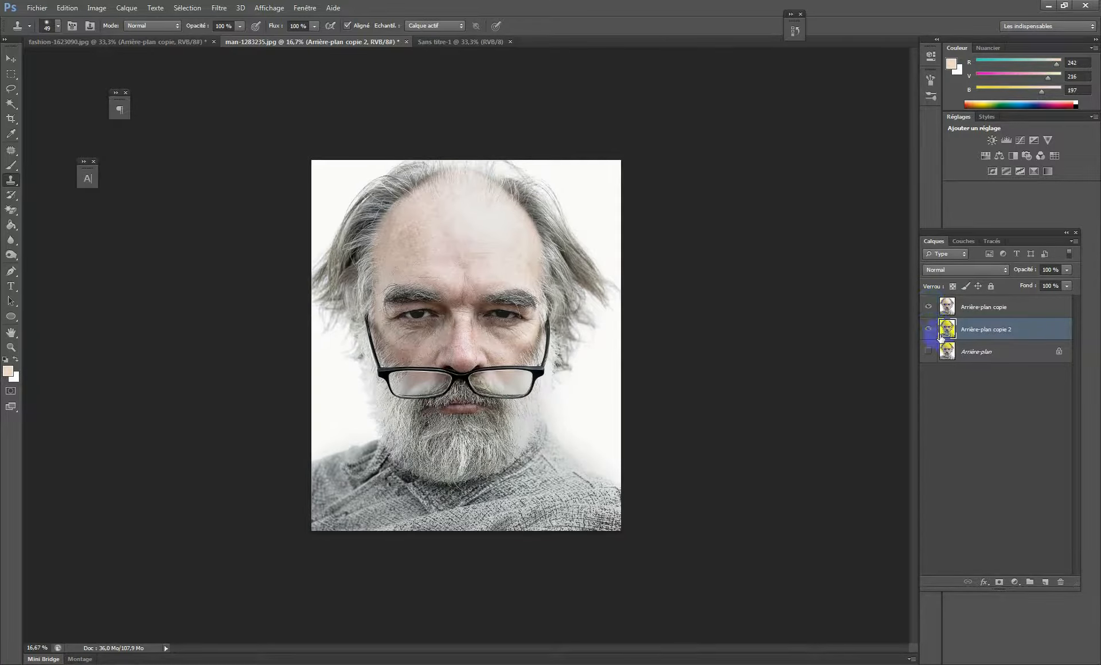
{"action": "left_click", "coordinate": [928, 329]}
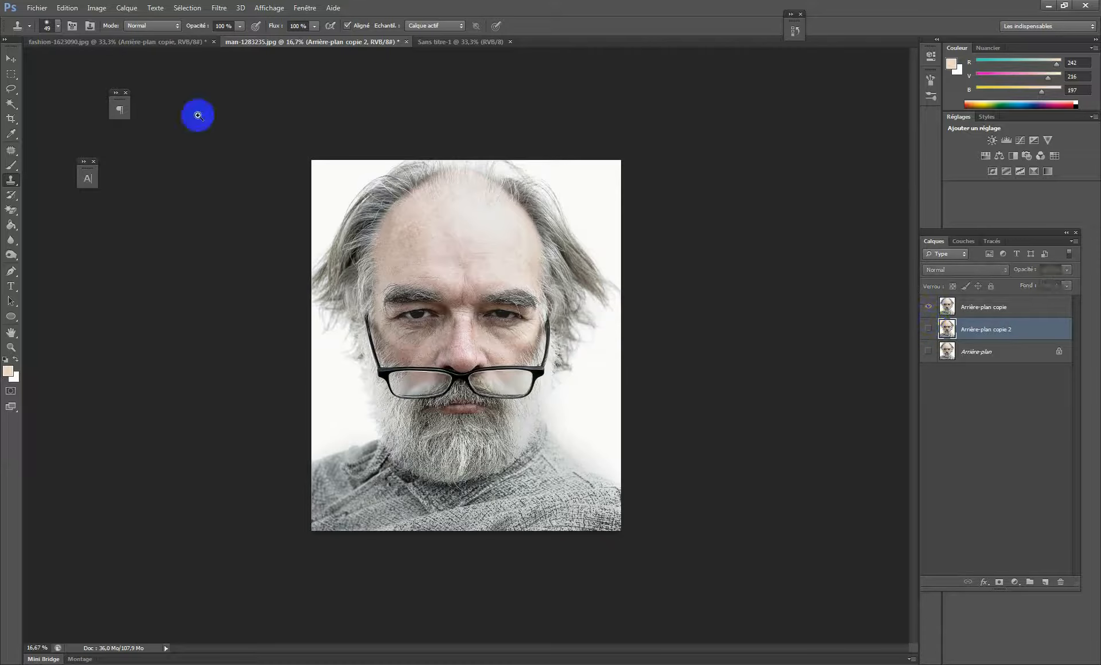
{"action": "key", "text": "ctrl+plus"}
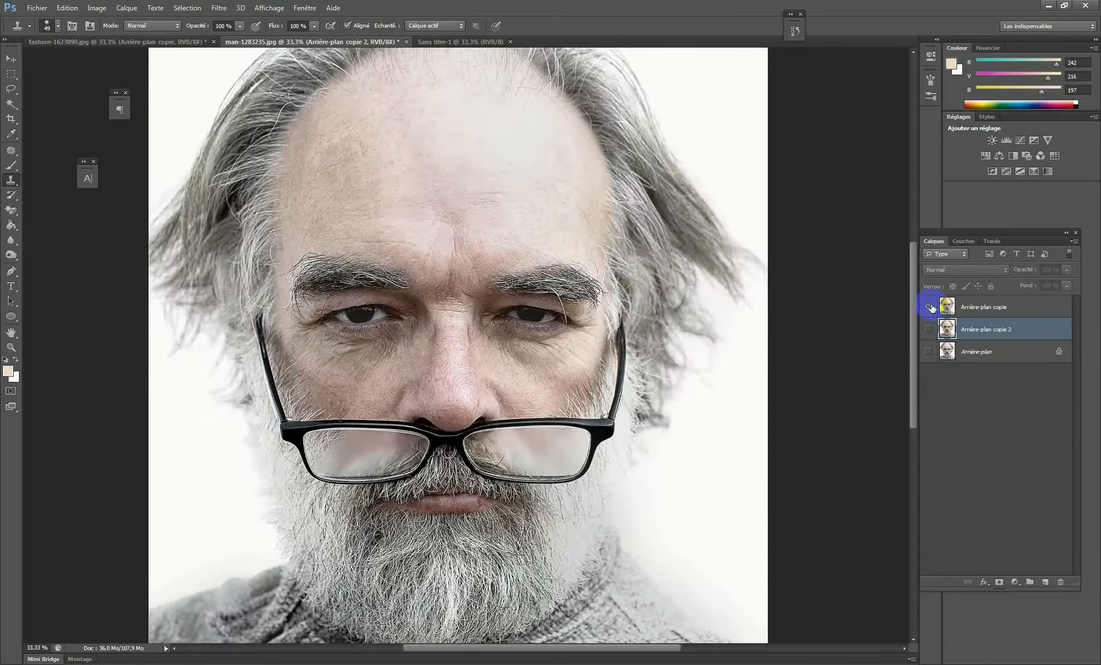
{"action": "left_click", "coordinate": [929, 307]}
{"action": "left_click", "coordinate": [928, 329]}
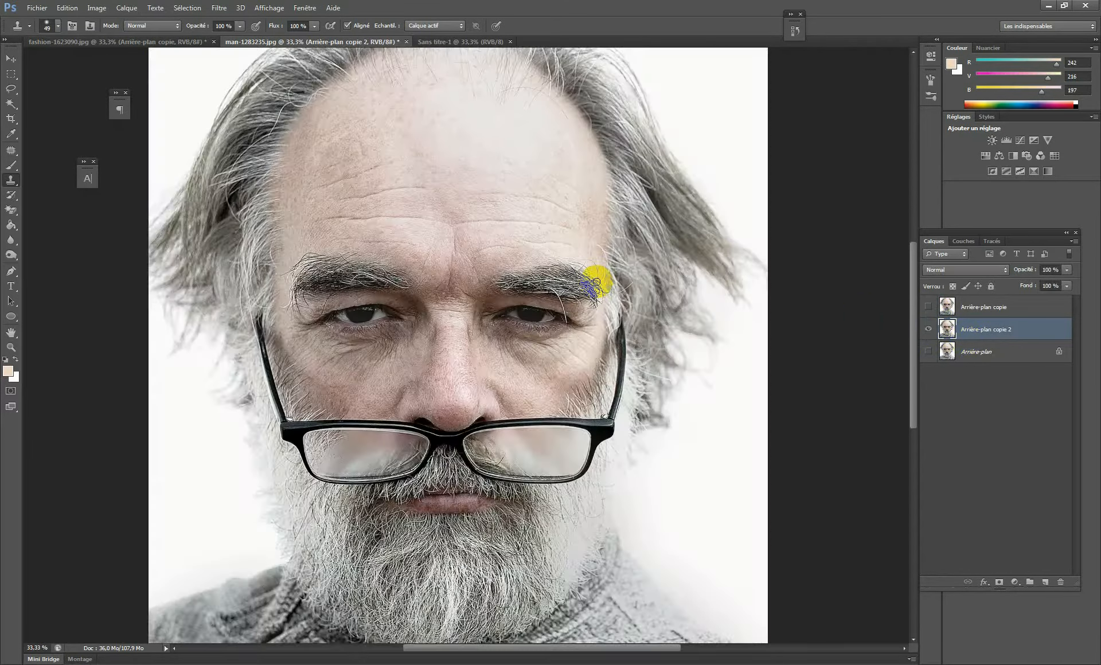
- Lower the Clone Stamp opacity to 37% for retouching the forehead on Arrière-plan copie 2
{"action": "scroll", "coordinate": [459, 224], "scroll_direction": "up", "scroll_amount": 2}
{"action": "left_click", "coordinate": [434, 237]}
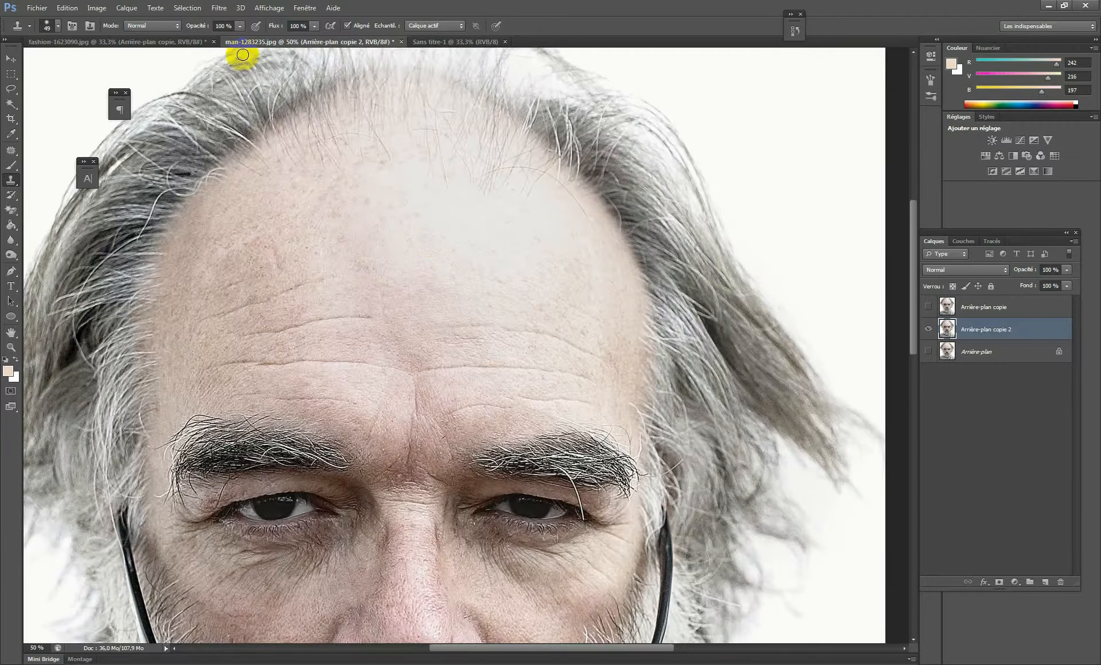
{"action": "left_click_drag", "start_coordinate": [203, 27], "coordinate": [192, 31]}
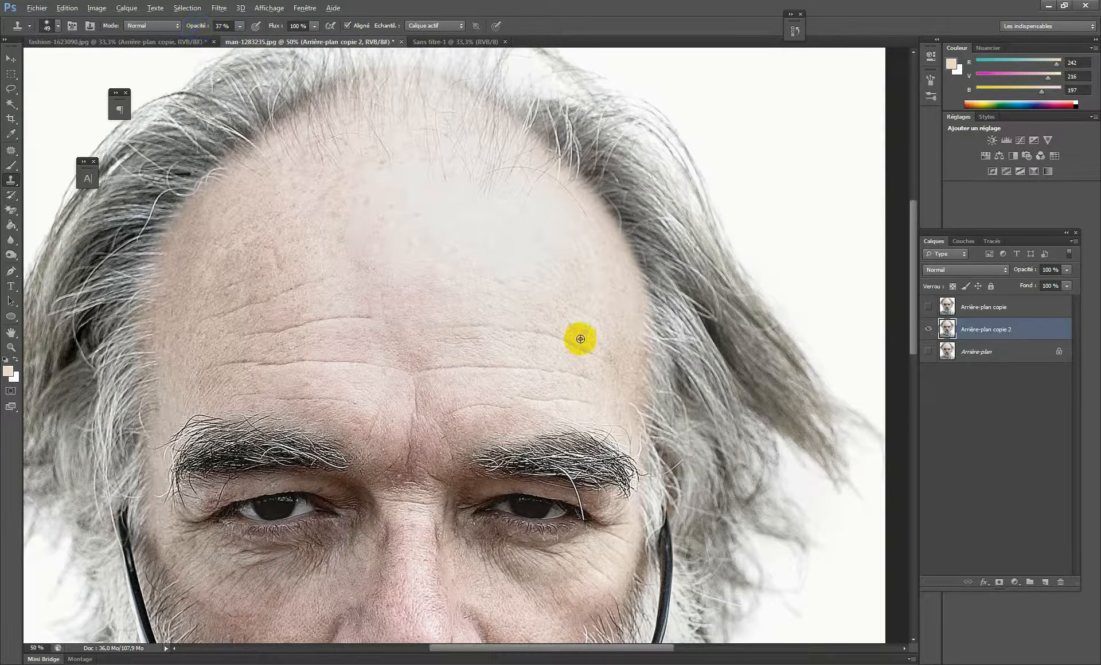
- Soften the upper forehead crease from the right side across to the left with Clone Stamp strokes sampled from adjacent skin
{"action": "key", "text": "alt"}
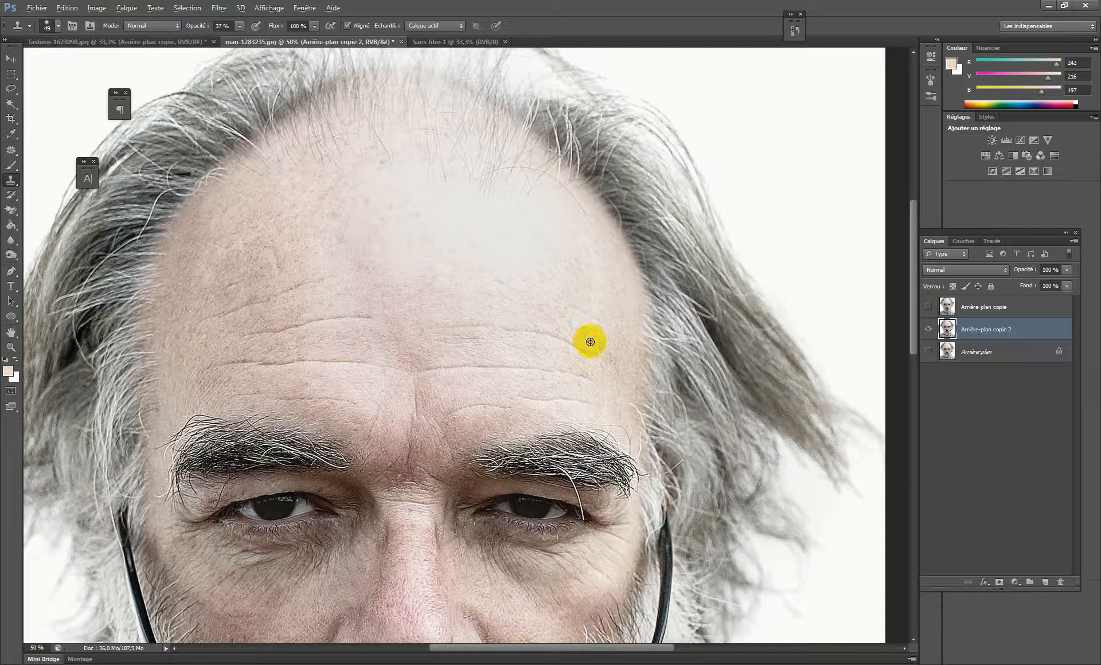
{"action": "left_click", "coordinate": [590, 342], "text": "alt"}
{"action": "left_click_drag", "start_coordinate": [590, 351], "coordinate": [503, 330]}
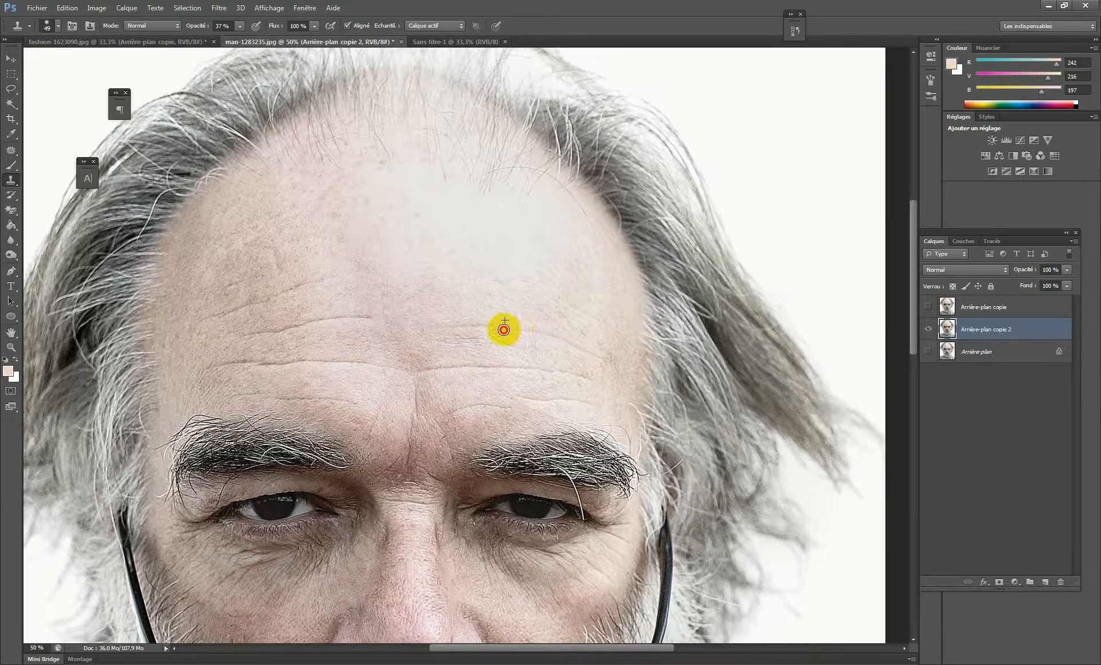
{"action": "left_click", "coordinate": [365, 304]}
{"action": "key", "text": "alt"}
{"action": "left_click", "coordinate": [592, 343], "text": "alt"}
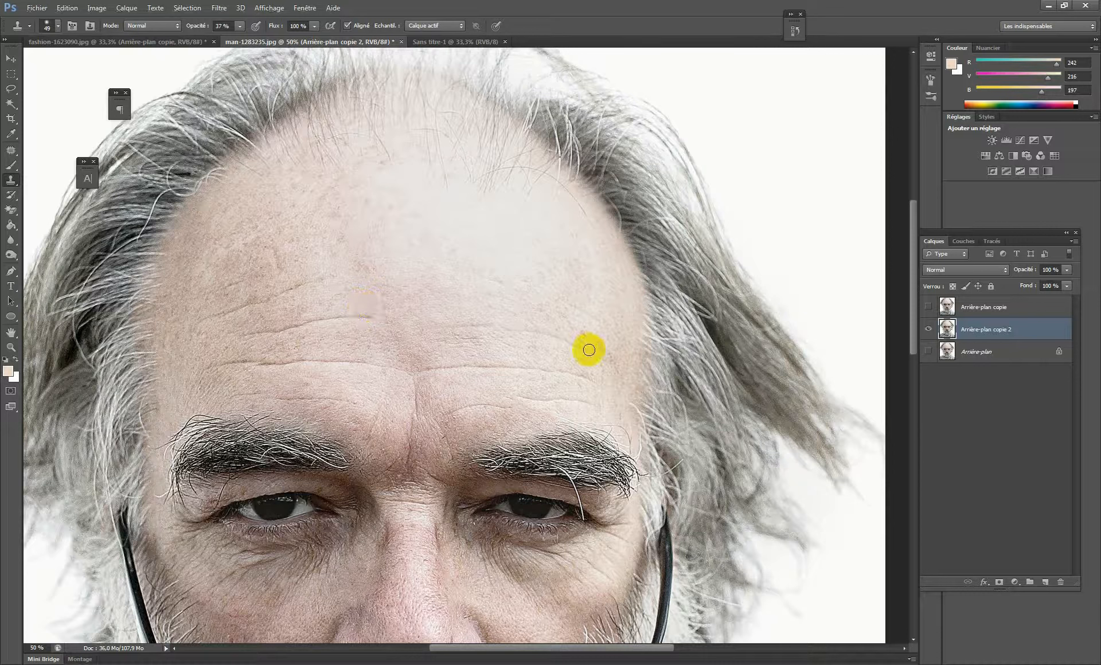
{"action": "mouse_move", "coordinate": [587, 353]}
{"action": "left_mouse_down"}
{"action": "mouse_move", "coordinate": [501, 322]}
{"action": "mouse_move", "coordinate": [451, 324]}
{"action": "left_mouse_up"}
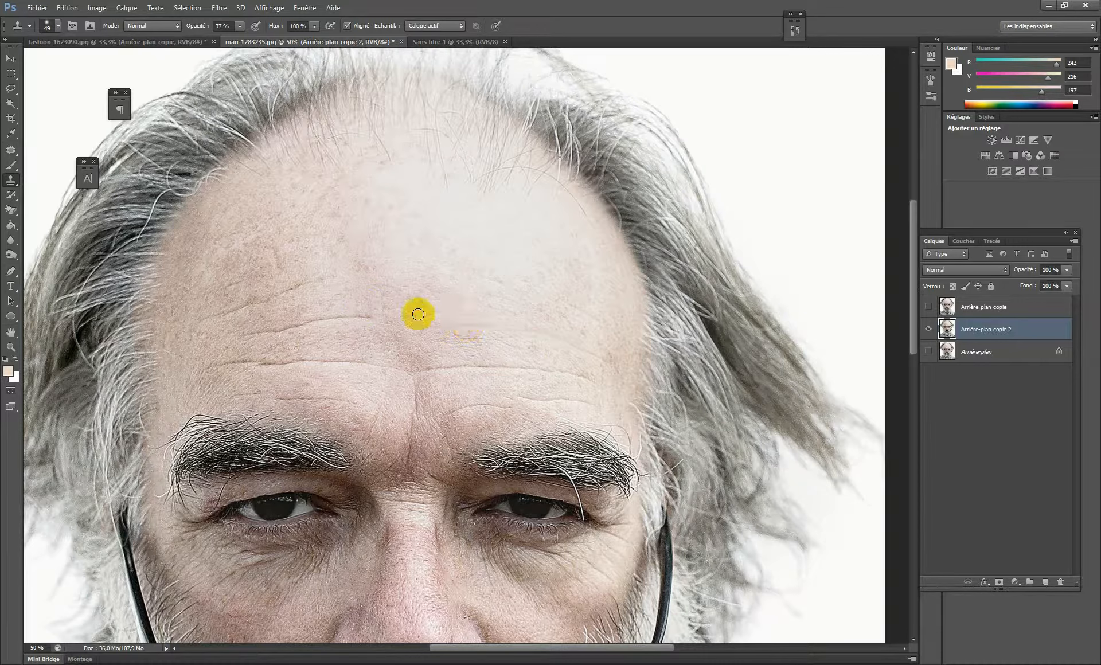
{"action": "left_click", "coordinate": [364, 306], "text": "alt"}
{"action": "left_click_drag", "start_coordinate": [364, 316], "coordinate": [241, 331]}
{"action": "left_click", "coordinate": [364, 310]}
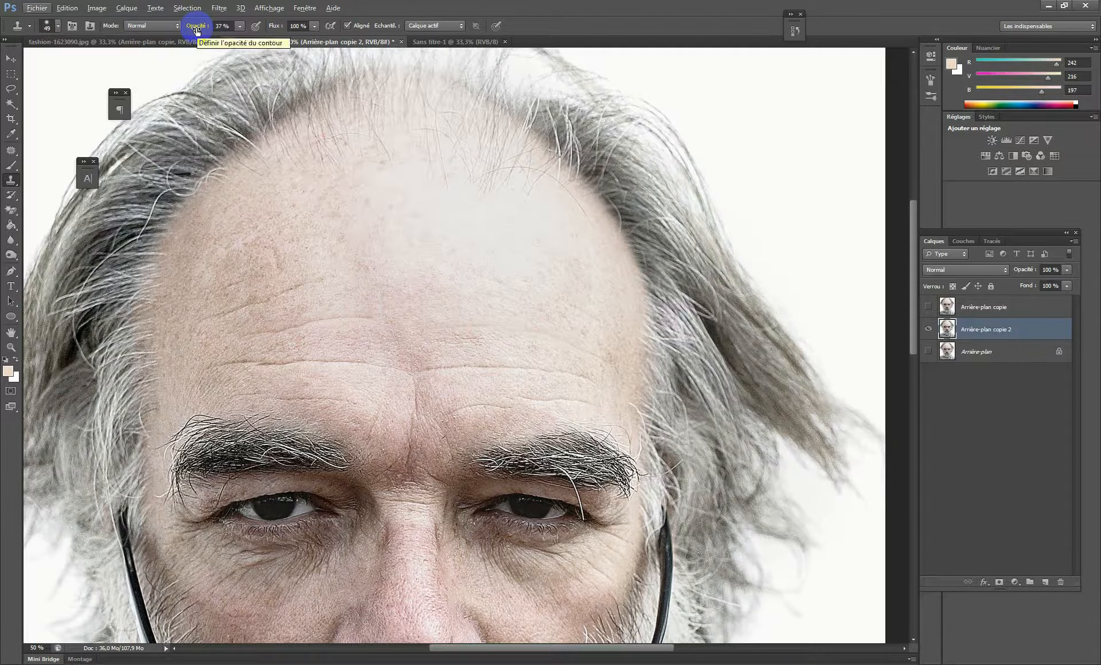
- Set the Clone Stamp opacity to 50% and soften the long lower forehead crease and the lines on the left of the forehead
{"action": "left_click", "coordinate": [196, 27]}
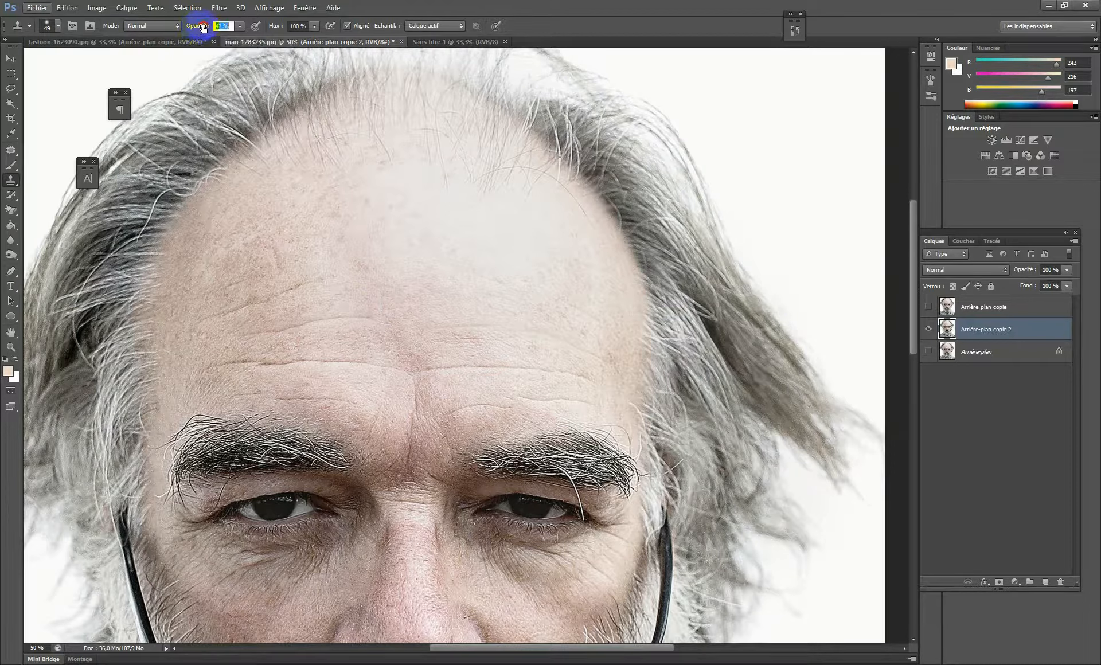
{"action": "left_click_drag", "start_coordinate": [205, 27], "coordinate": [205, 28]}
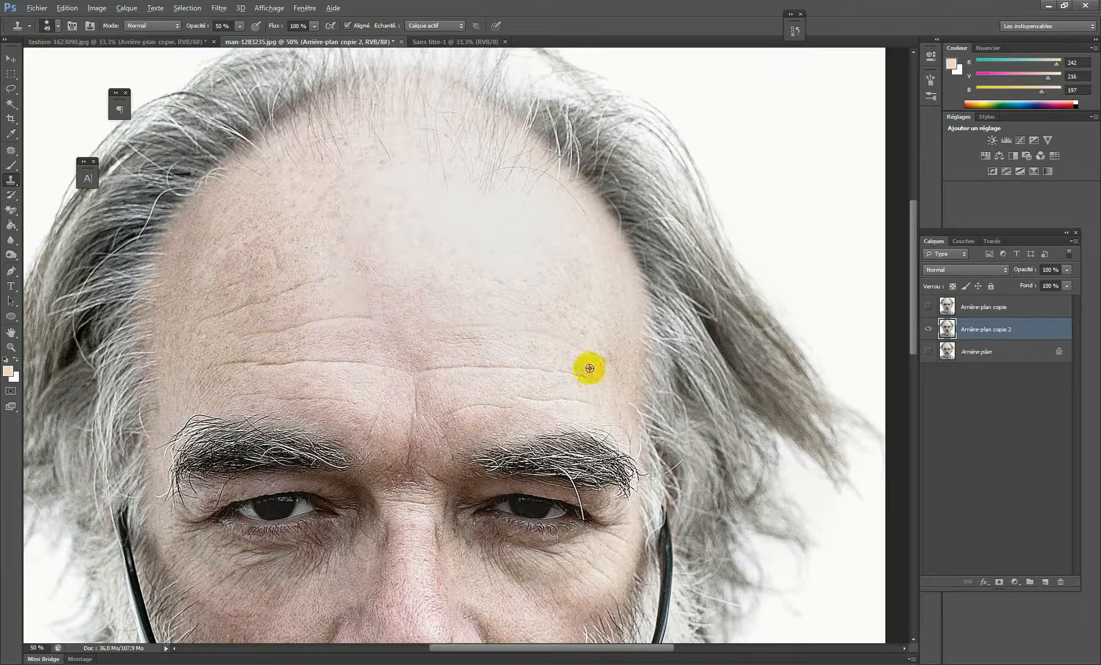
{"action": "mouse_move", "coordinate": [586, 376]}
{"action": "left_mouse_down"}
{"action": "mouse_move", "coordinate": [341, 358]}
{"action": "mouse_move", "coordinate": [222, 363]}
{"action": "left_mouse_up"}
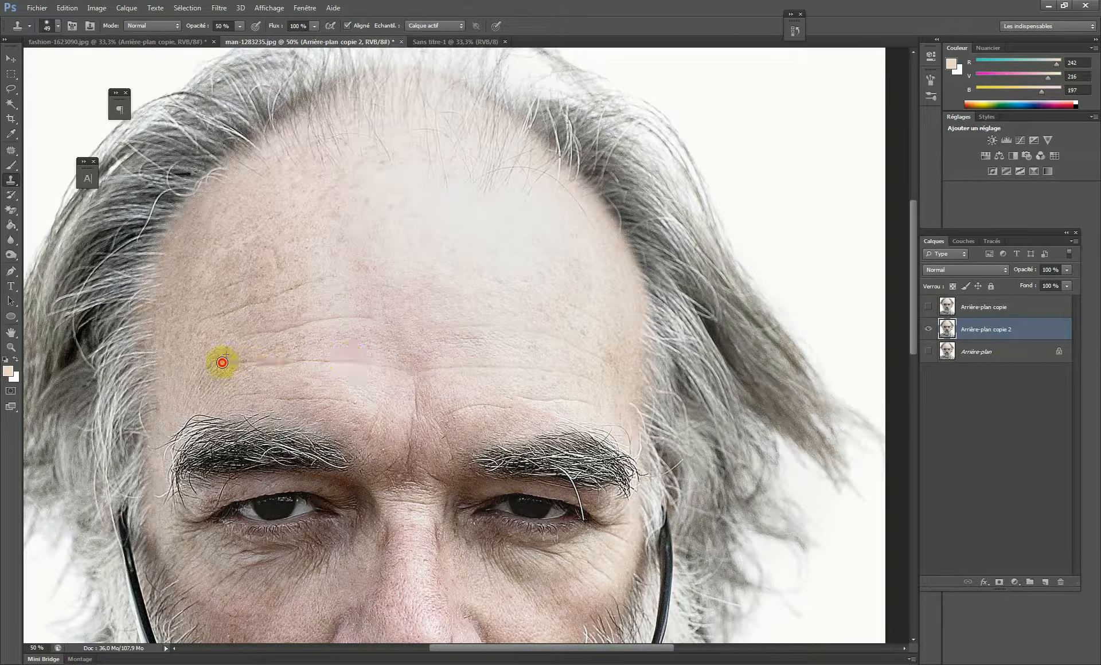
{"action": "left_click", "coordinate": [314, 271], "text": "alt"}
{"action": "left_click_drag", "start_coordinate": [317, 280], "coordinate": [205, 317]}
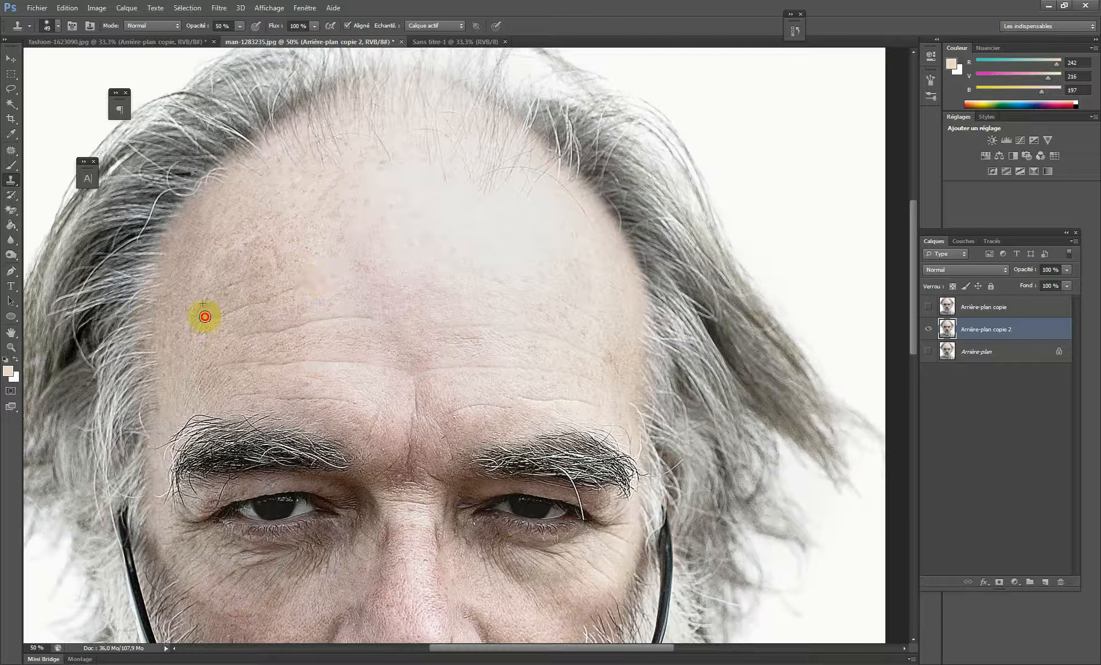
- Clone nearby skin over the fine wrinkles above both eyebrows and a spot on the left side of the forehead
{"action": "scroll", "coordinate": [312, 337], "scroll_direction": "down", "scroll_amount": 2}
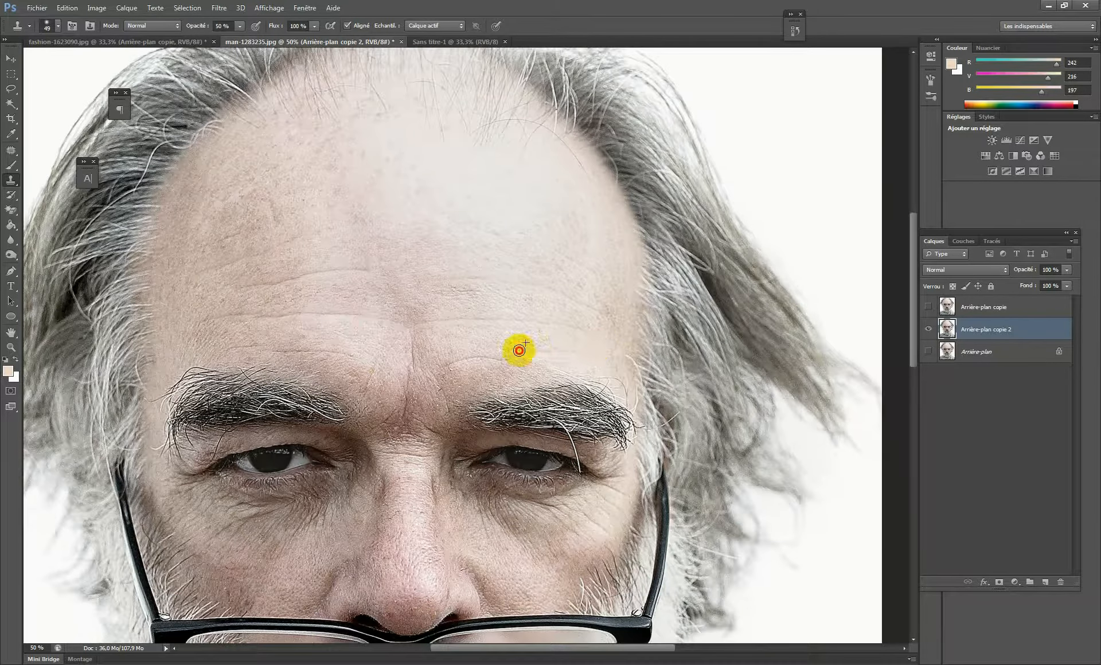
{"action": "left_click", "coordinate": [498, 352], "text": "alt"}
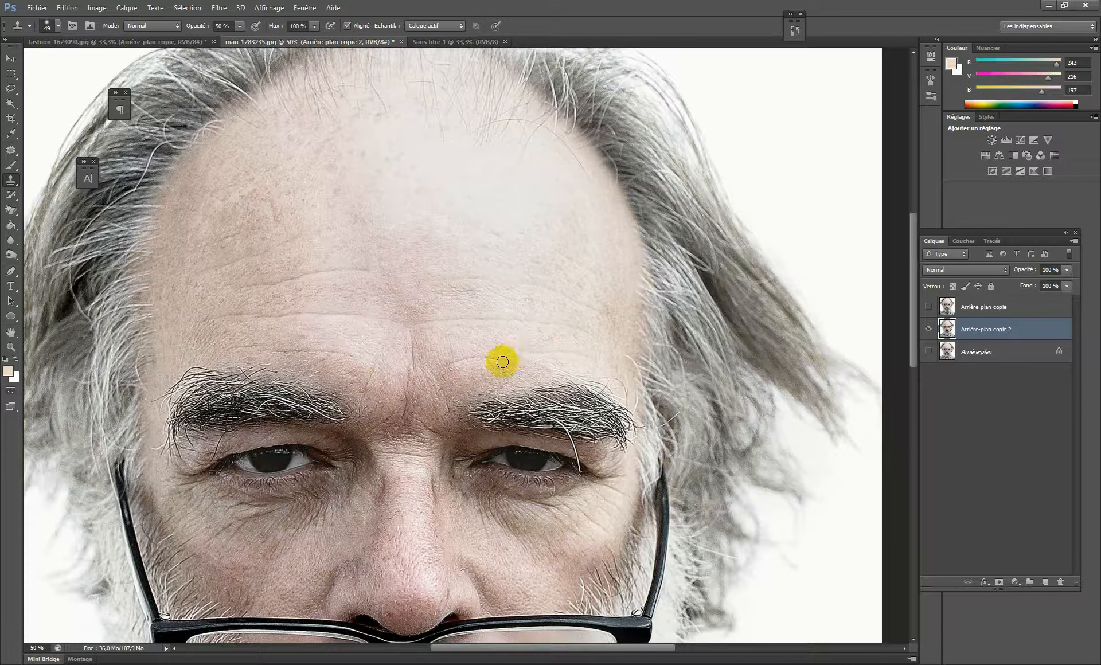
{"action": "left_click_drag", "start_coordinate": [502, 360], "coordinate": [449, 362]}
{"action": "left_click", "coordinate": [349, 345], "text": "alt"}
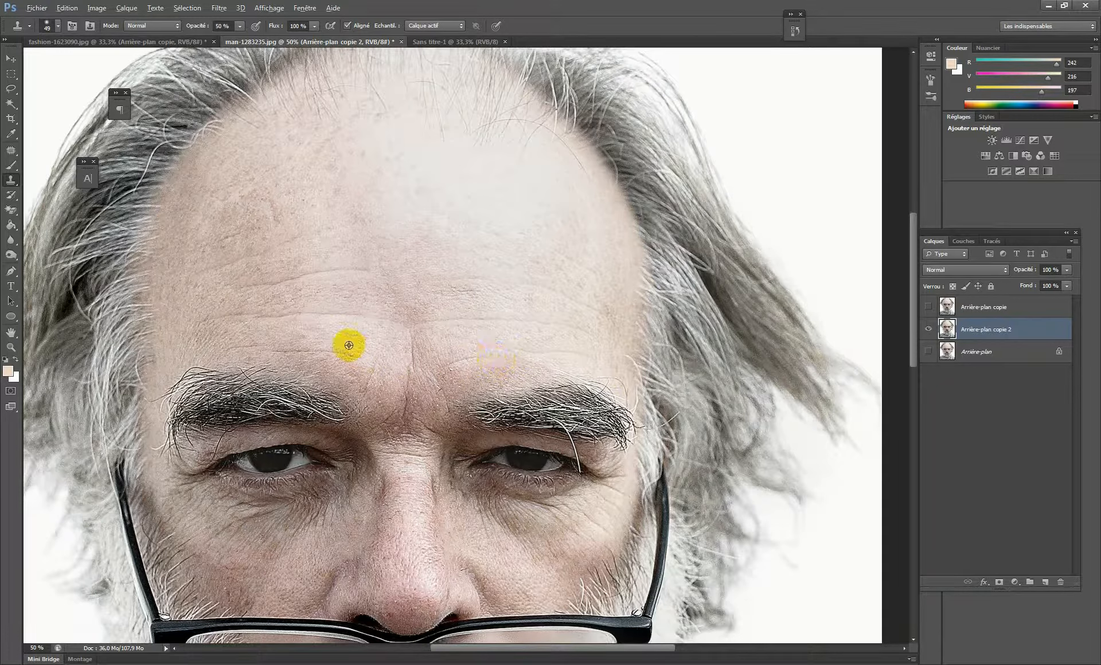
{"action": "left_click_drag", "start_coordinate": [348, 352], "coordinate": [299, 347]}
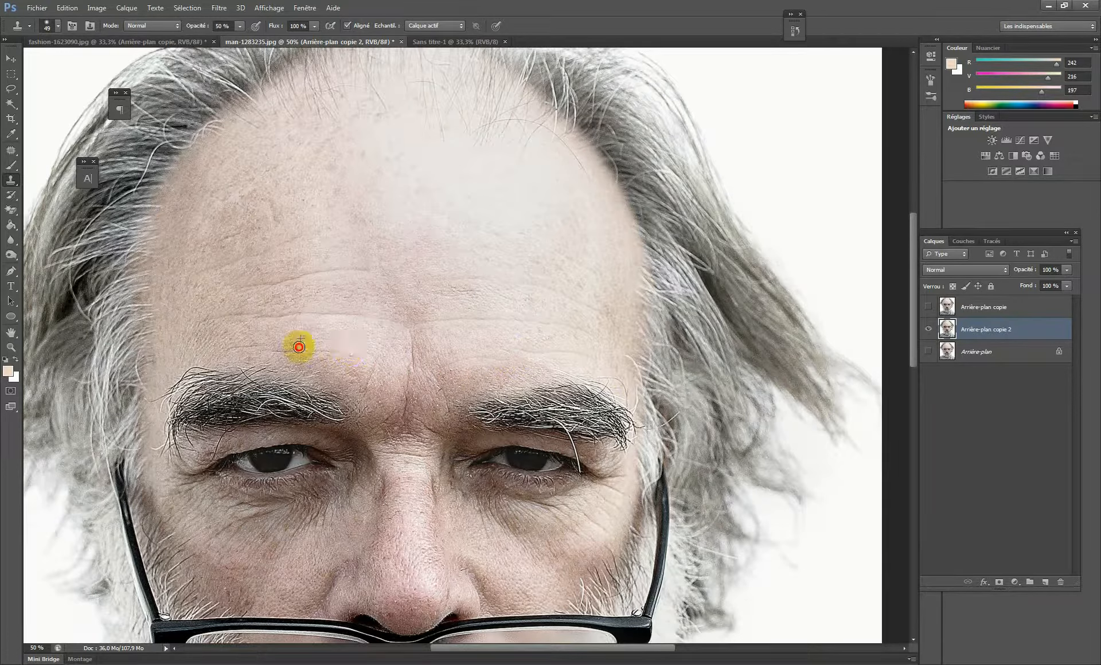
{"action": "left_click", "coordinate": [252, 336], "text": "alt"}
{"action": "left_click", "coordinate": [253, 343]}
{"action": "left_click", "coordinate": [231, 230], "text": "alt"}
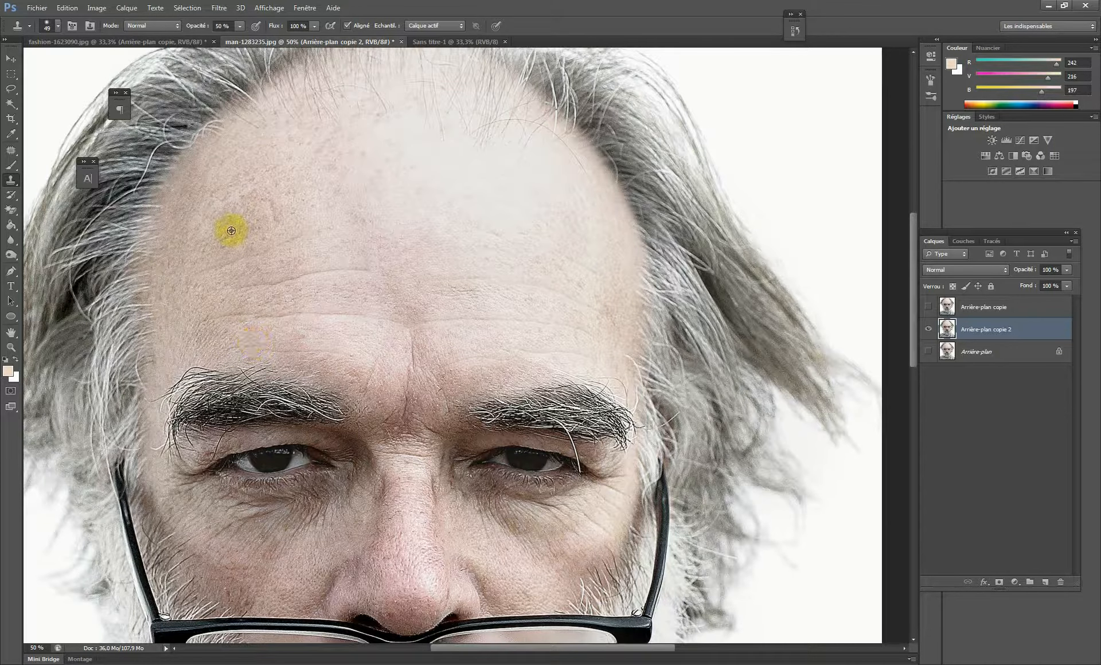
{"action": "left_click", "coordinate": [238, 237]}
- Touch up the remaining faint lines on the right side of the forehead using freshly sampled skin
{"action": "mouse_move", "coordinate": [492, 301]}
{"action": "left_mouse_down"}
{"action": "mouse_move", "coordinate": [459, 219]}
{"action": "mouse_move", "coordinate": [487, 316]}
{"action": "mouse_move", "coordinate": [477, 291]}
{"action": "mouse_move", "coordinate": [515, 294]}
{"action": "mouse_move", "coordinate": [497, 336]}
{"action": "mouse_move", "coordinate": [518, 310]}
{"action": "mouse_move", "coordinate": [565, 320]}
{"action": "mouse_move", "coordinate": [561, 306]}
{"action": "mouse_move", "coordinate": [522, 330]}
{"action": "mouse_move", "coordinate": [580, 287]}
{"action": "left_mouse_up"}
{"action": "left_click", "coordinate": [518, 330], "text": "alt"}
{"action": "left_click", "coordinate": [516, 292]}
{"action": "left_click", "coordinate": [544, 352], "text": "alt"}
{"action": "left_click", "coordinate": [528, 281]}
- Reduce the Clone Stamp brush size to 22 px and soften the crow's feet at the outer corner of the right-hand eye
{"action": "scroll", "coordinate": [521, 311], "scroll_direction": "up", "scroll_amount": 1}
{"action": "scroll", "coordinate": [565, 320], "scroll_direction": "up", "scroll_amount": 1}
{"action": "scroll", "coordinate": [553, 310], "scroll_direction": "up", "scroll_amount": 1}
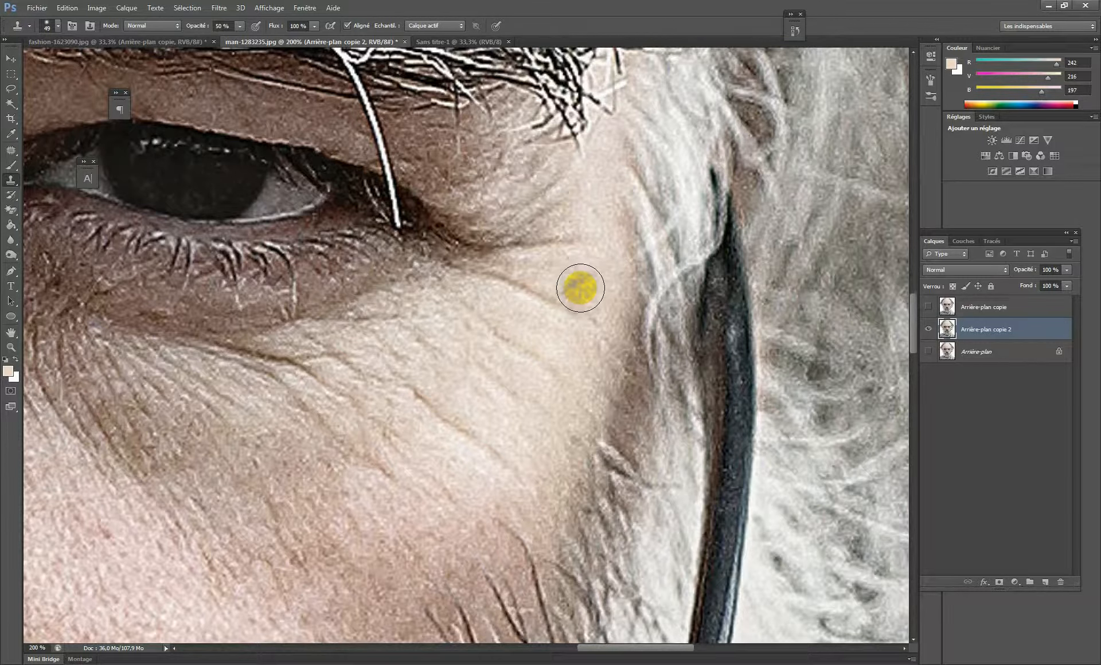
{"action": "right_click", "coordinate": [580, 288]}
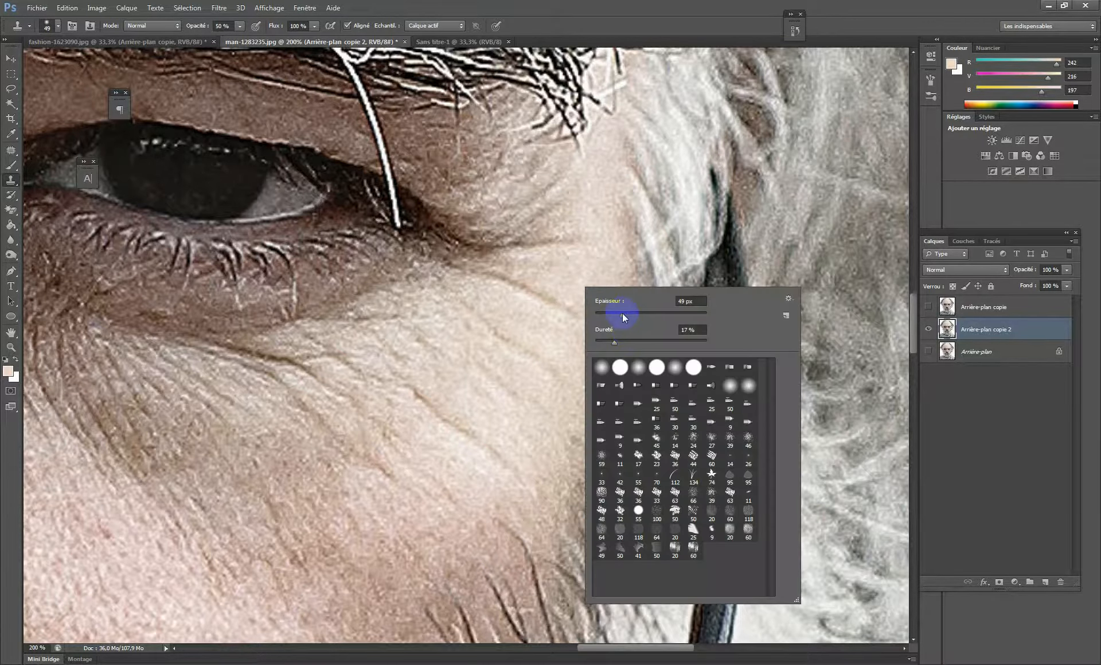
{"action": "left_click_drag", "start_coordinate": [620, 313], "coordinate": [608, 317]}
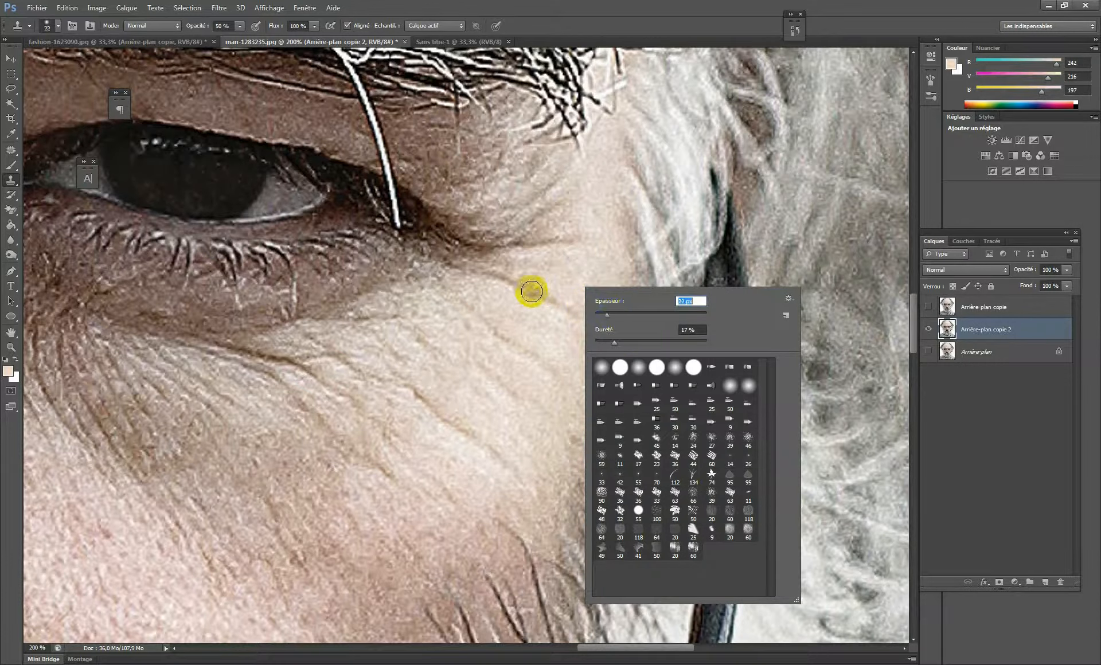
{"action": "left_click", "coordinate": [569, 281], "text": "alt"}
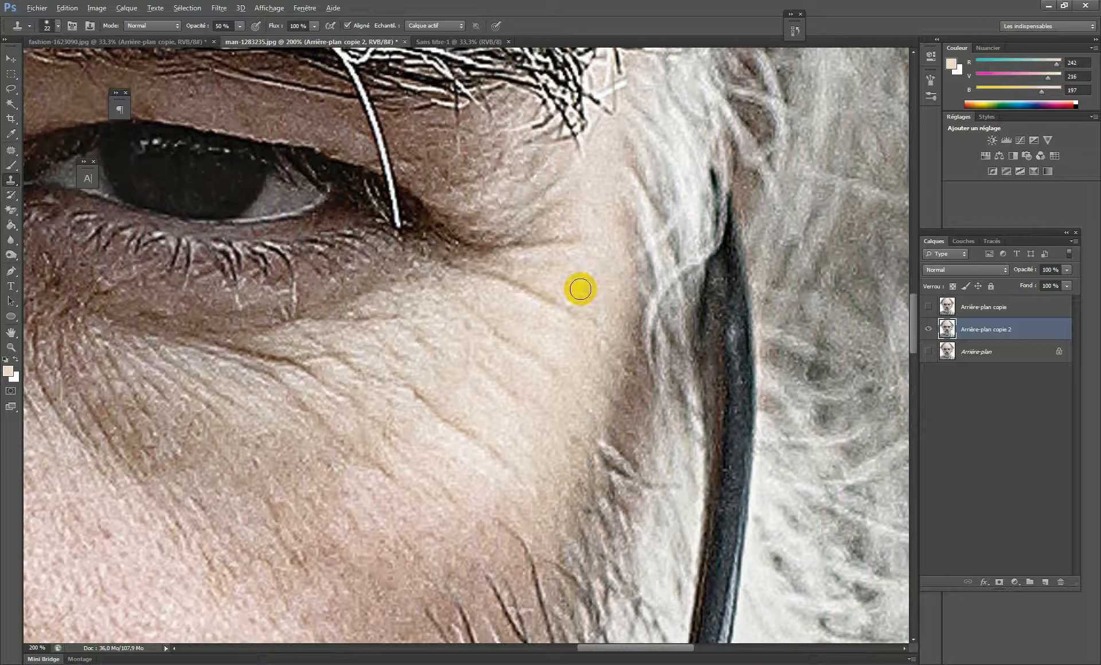
{"action": "left_click", "coordinate": [580, 289], "text": "alt"}
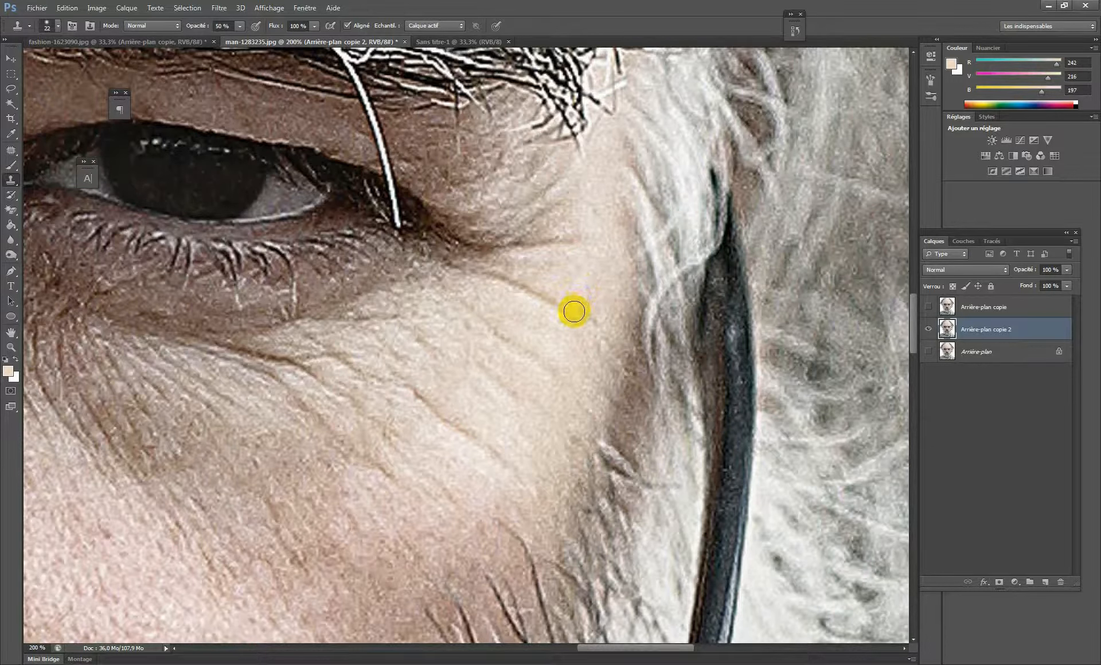
{"action": "mouse_move", "coordinate": [575, 312]}
{"action": "left_mouse_down"}
{"action": "mouse_move", "coordinate": [512, 281]}
{"action": "mouse_move", "coordinate": [553, 277]}
{"action": "mouse_move", "coordinate": [467, 245]}
{"action": "left_mouse_up"}
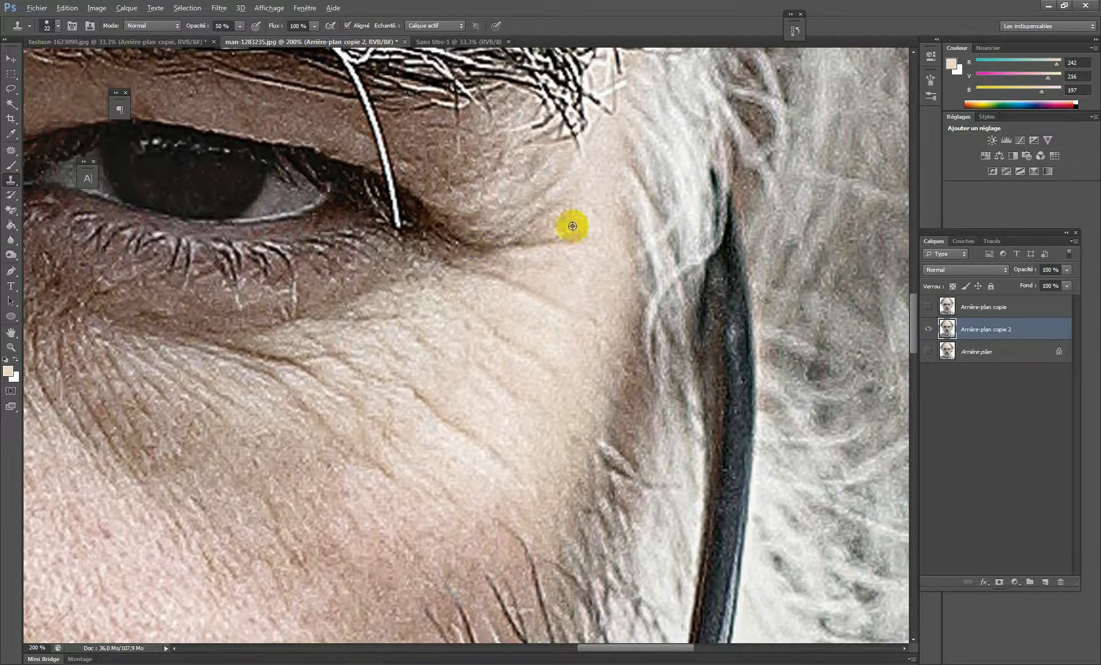
{"action": "left_click", "coordinate": [574, 261], "text": "alt"}
{"action": "mouse_move", "coordinate": [570, 245]}
{"action": "left_mouse_down"}
{"action": "mouse_move", "coordinate": [520, 247]}
{"action": "mouse_move", "coordinate": [540, 336]}
{"action": "mouse_move", "coordinate": [546, 264]}
{"action": "mouse_move", "coordinate": [551, 295]}
{"action": "mouse_move", "coordinate": [480, 243]}
{"action": "left_mouse_up"}
- Clone neighbouring cheek skin over the creases beneath the right-hand eye to soften the under-eye wrinkles
{"action": "scroll", "coordinate": [546, 270], "scroll_direction": "down", "scroll_amount": 3}
{"action": "mouse_move", "coordinate": [531, 329]}
{"action": "left_mouse_down"}
{"action": "mouse_move", "coordinate": [534, 298]}
{"action": "mouse_move", "coordinate": [488, 300]}
{"action": "mouse_move", "coordinate": [441, 262]}
{"action": "left_mouse_up"}
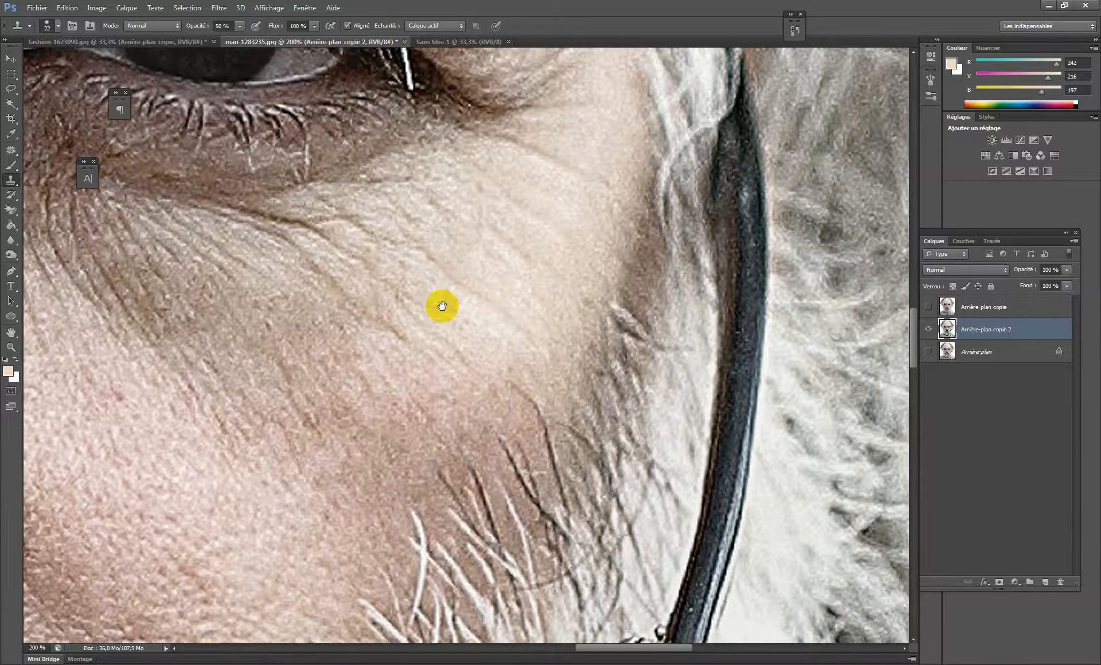
{"action": "left_click_drag", "start_coordinate": [442, 307], "coordinate": [536, 398]}
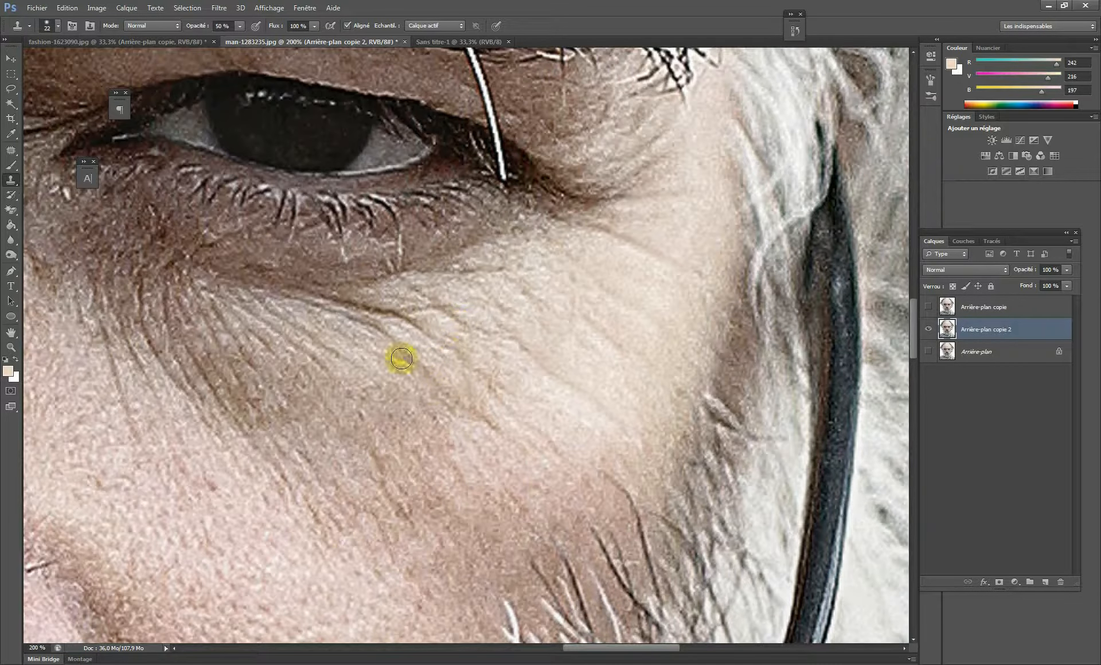
{"action": "left_click", "coordinate": [392, 366], "text": "alt"}
{"action": "left_click_drag", "start_coordinate": [396, 351], "coordinate": [345, 313]}
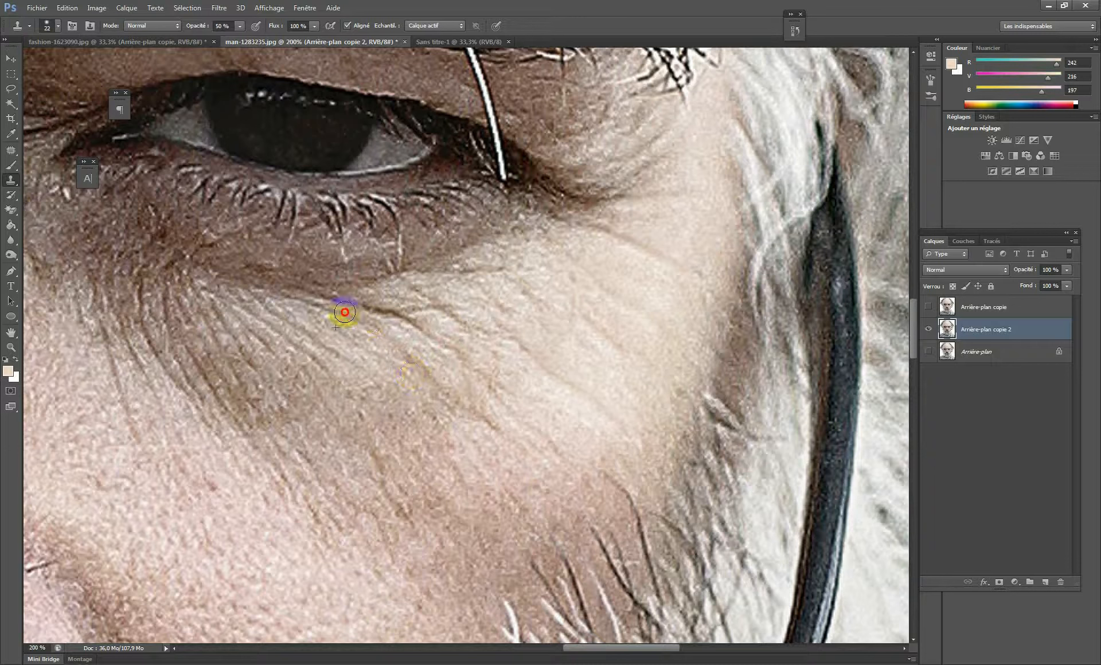
{"action": "left_click", "coordinate": [417, 305], "text": "alt"}
{"action": "left_click_drag", "start_coordinate": [424, 326], "coordinate": [383, 308]}
{"action": "left_click", "coordinate": [473, 309], "text": "alt"}
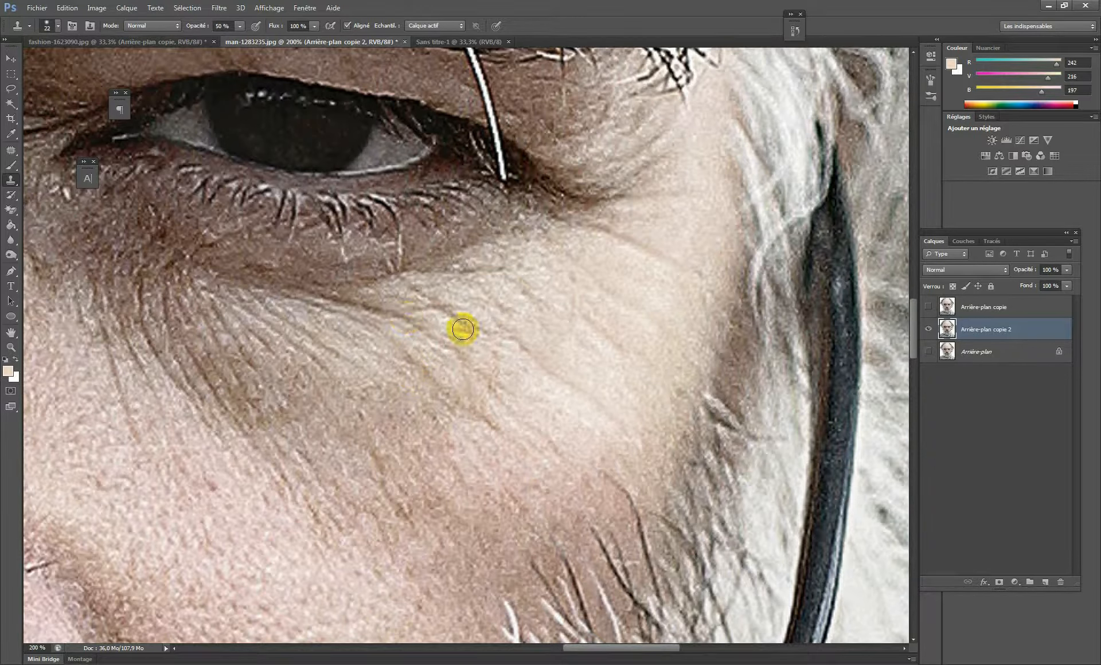
{"action": "left_click_drag", "start_coordinate": [461, 328], "coordinate": [423, 295]}
- Show the original Arrière-plan layer and compare the whole portrait before and after by toggling Arrière-plan copie 2
{"action": "left_click", "coordinate": [562, 329], "text": "ctrl"}
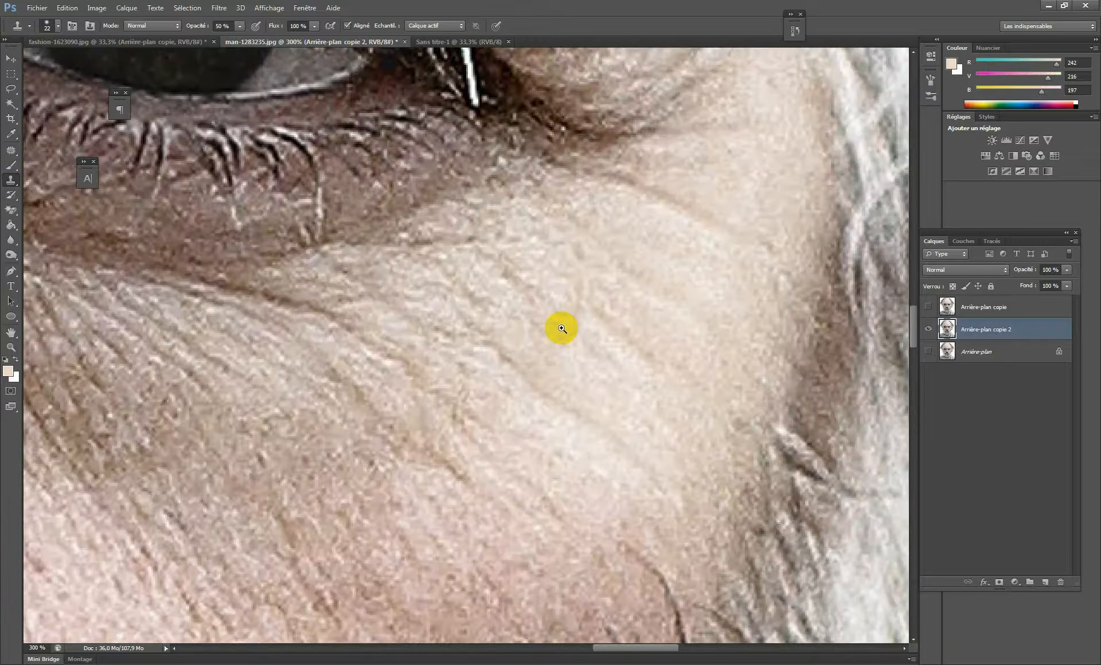
{"action": "left_click", "coordinate": [562, 328], "text": "alt"}
{"action": "left_click", "coordinate": [561, 328], "text": "alt"}
{"action": "left_click", "coordinate": [562, 328], "text": "alt"}
{"action": "left_click", "coordinate": [561, 328], "text": "alt"}
{"action": "left_click", "coordinate": [561, 328], "text": "alt"}
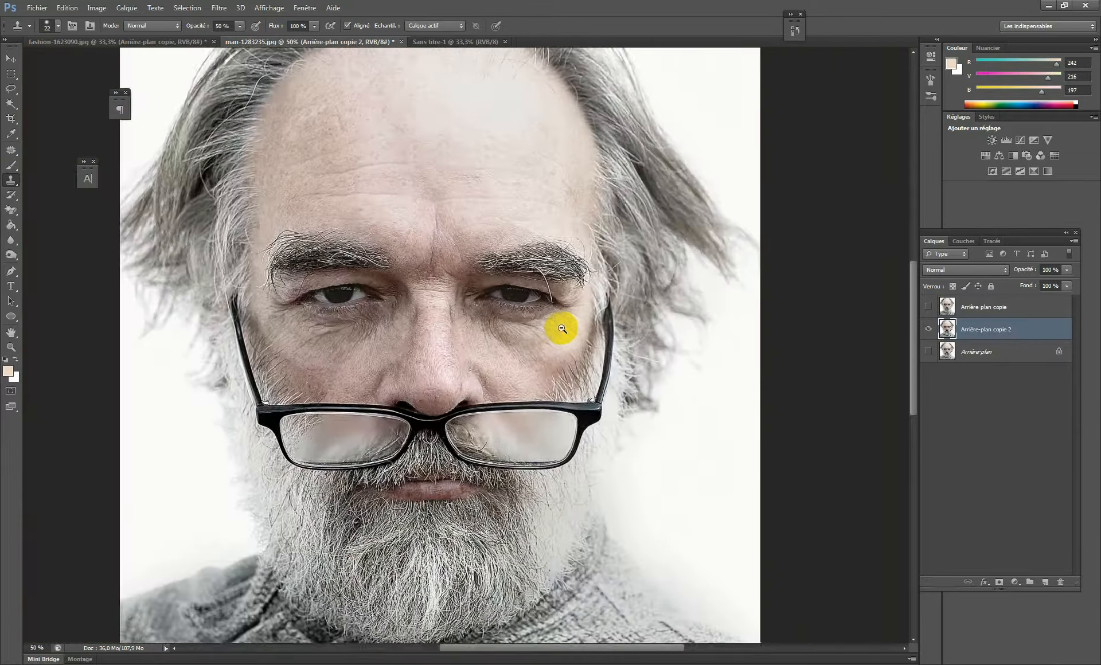
{"action": "left_click", "coordinate": [561, 328], "text": "alt"}
{"action": "left_click", "coordinate": [561, 329], "text": "alt"}
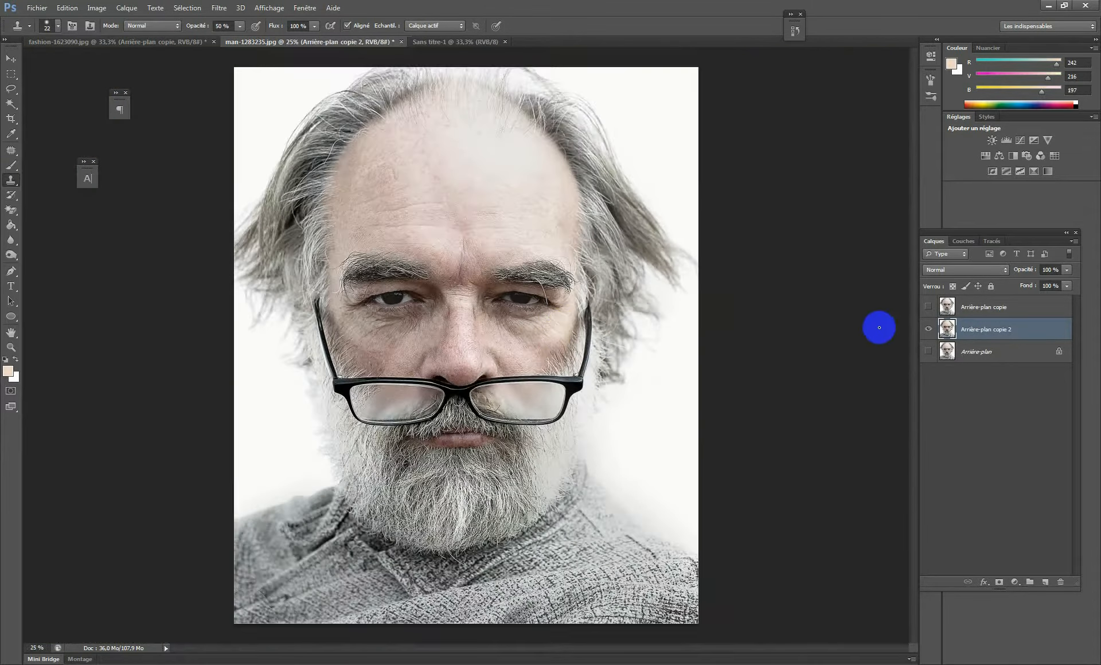
{"action": "left_click", "coordinate": [930, 351]}
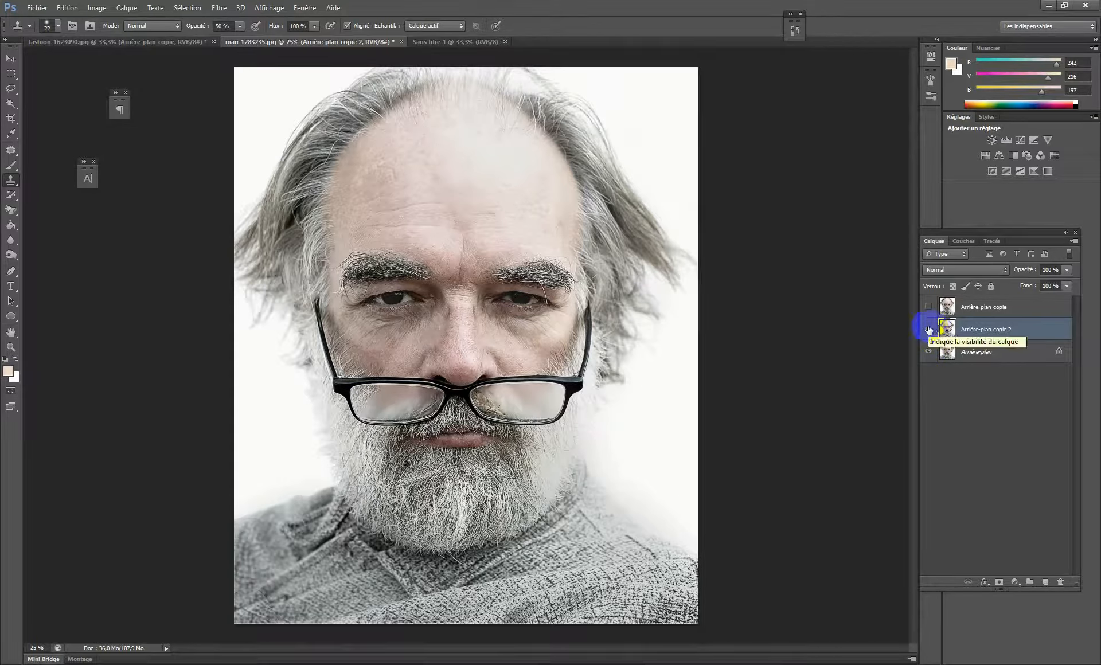
{"action": "left_click", "coordinate": [929, 329]}
{"action": "left_click", "coordinate": [929, 330]}
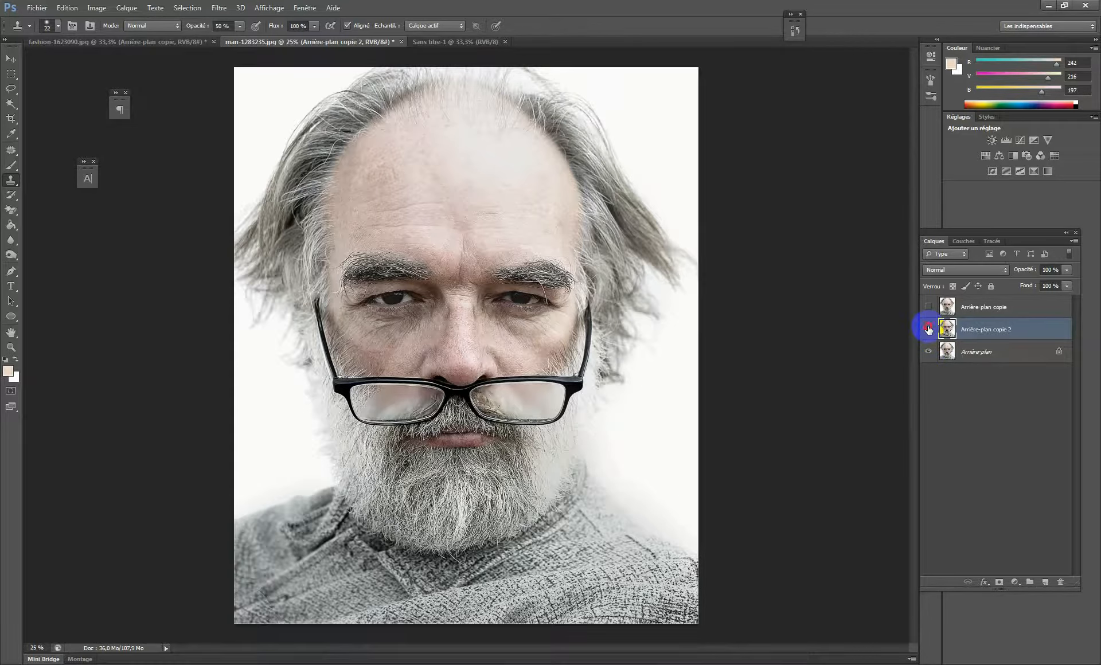
{"action": "left_click", "coordinate": [929, 330]}
{"action": "left_click", "coordinate": [929, 330]}
{"action": "left_click", "coordinate": [929, 330]}
{"action": "left_click", "coordinate": [929, 330]}
{"action": "left_click", "coordinate": [929, 330]}
{"action": "left_click", "coordinate": [929, 329]}
{"action": "left_click", "coordinate": [929, 330]}
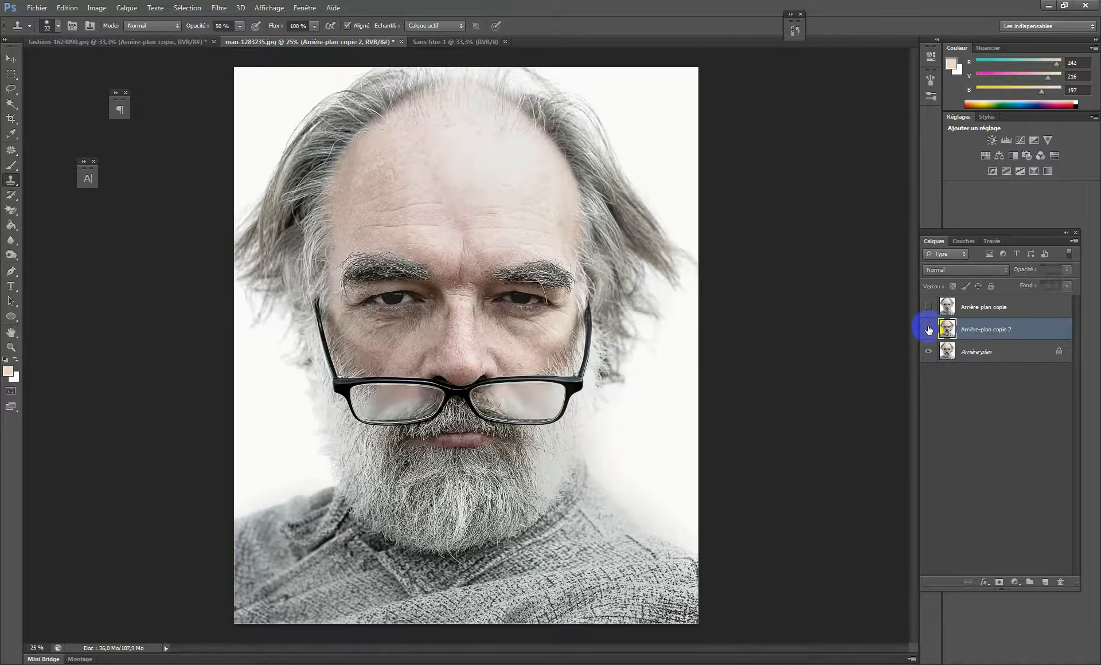
{"action": "left_click", "coordinate": [929, 329]}
- Compare the retouch on Arrière-plan copie with Arrière-plan copie 2, leaving Arrière-plan copie hidden and Arrière-plan copie 2 shown
{"action": "left_click", "coordinate": [928, 328]}
{"action": "left_click", "coordinate": [929, 308]}
{"action": "left_click", "coordinate": [928, 328]}
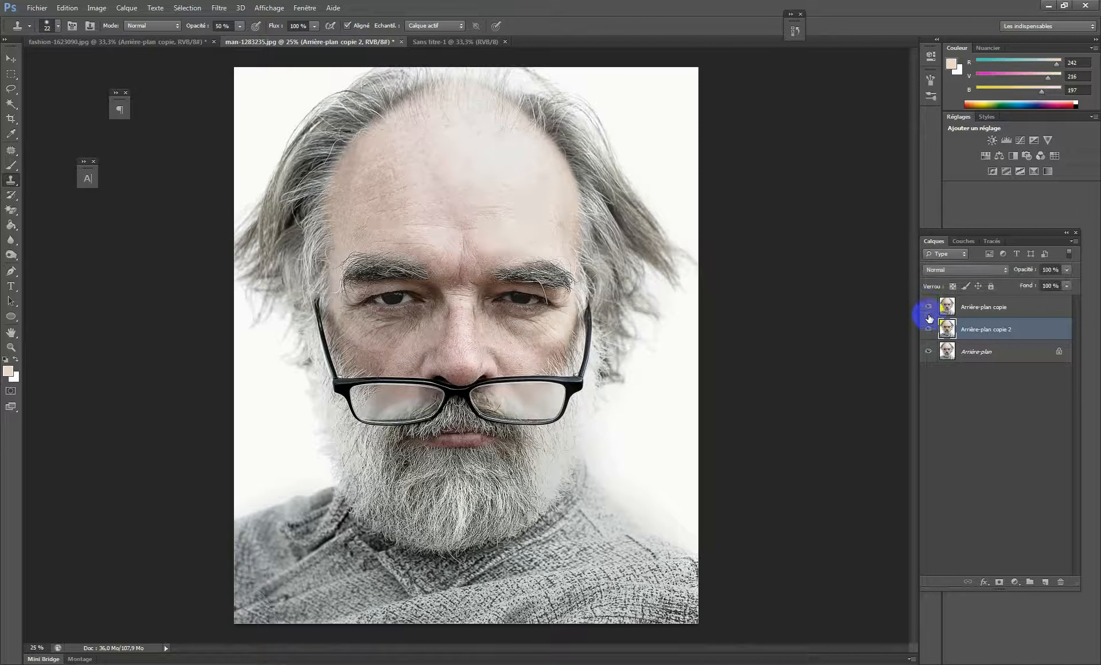
{"action": "left_click", "coordinate": [929, 307]}
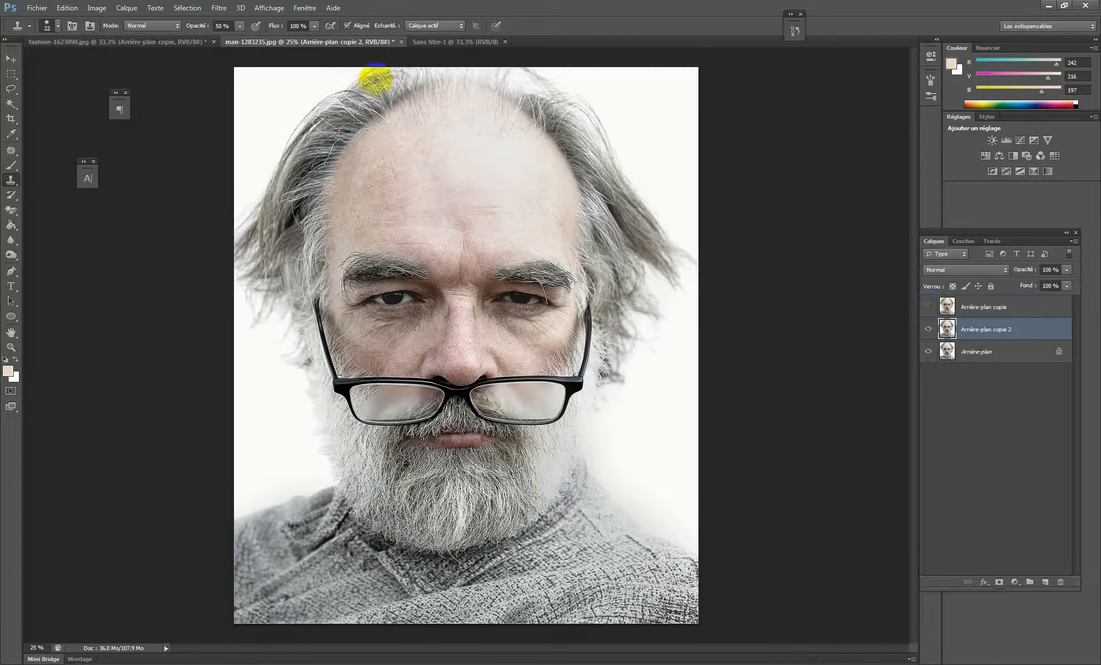